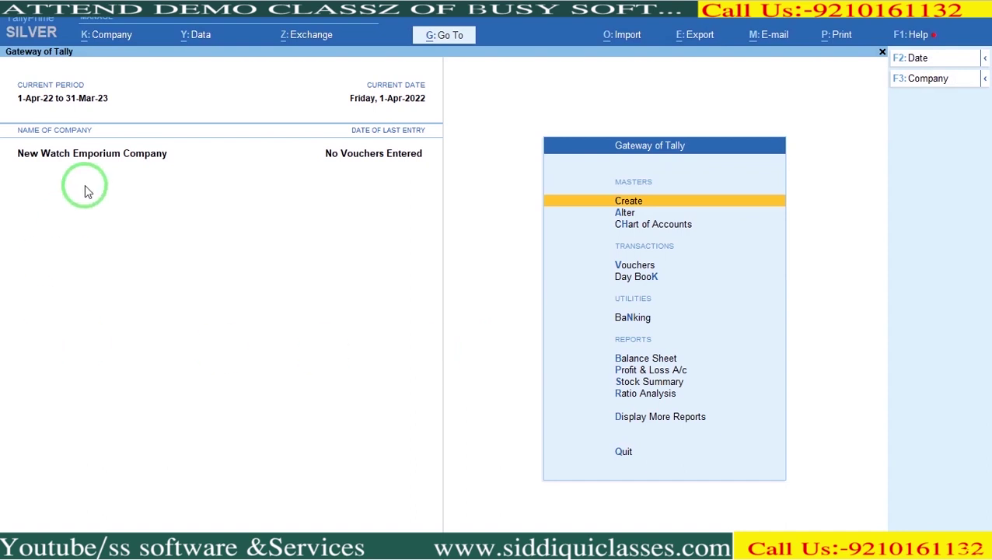
# Open voucher entry and switch it to a new Purchase voucher
pyautogui.press('Down')
pyautogui.press('Down')
pyautogui.press('Down')
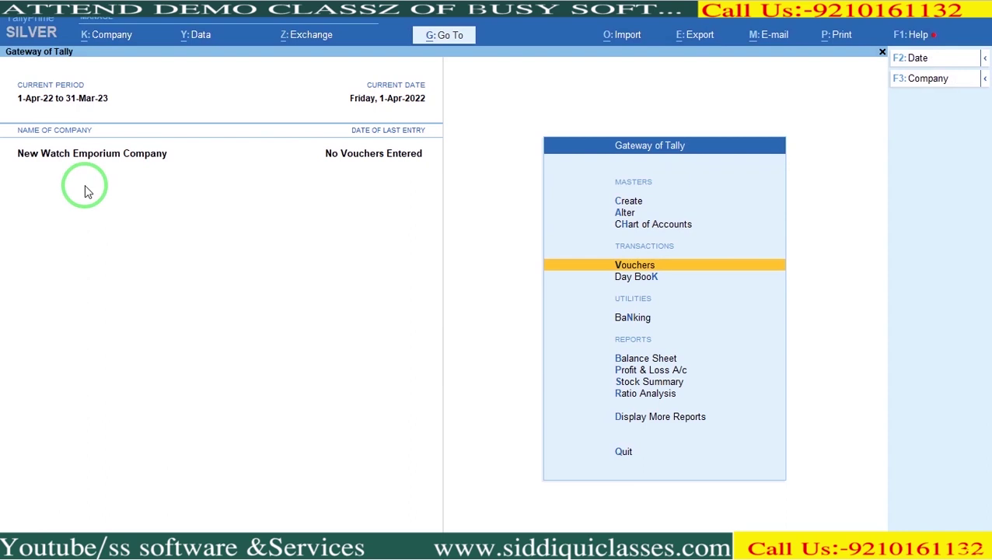
pyautogui.press('Return')
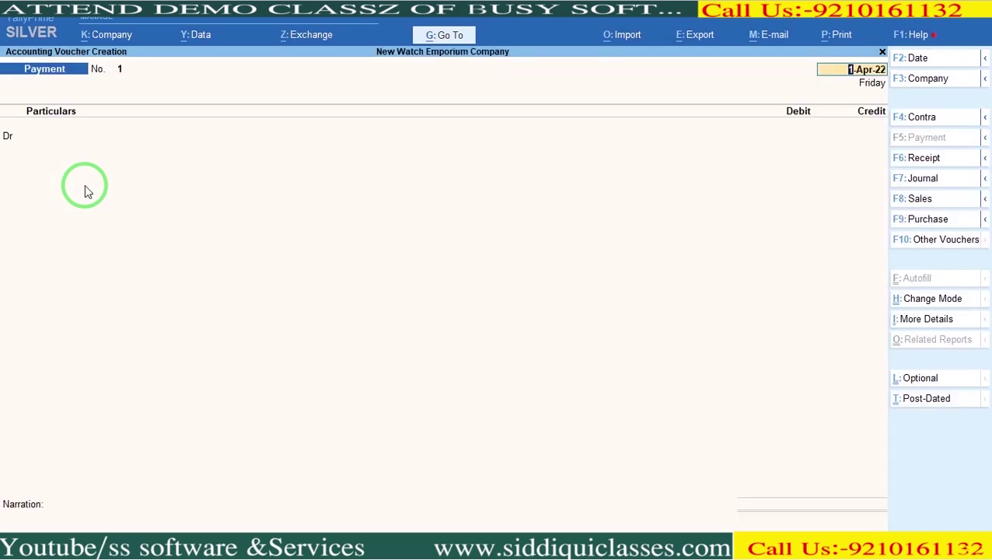
pyautogui.click(926, 220)
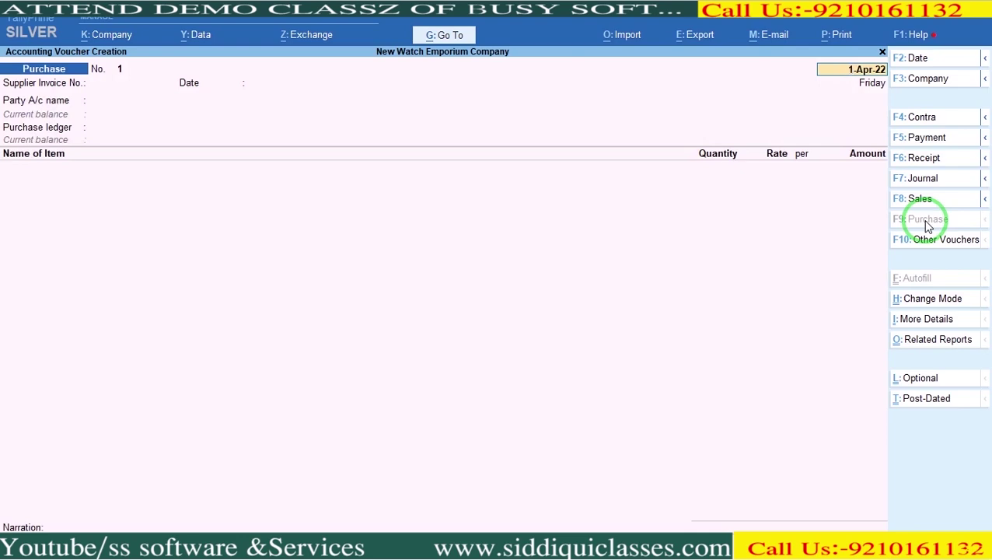
# Consult the supplier's invoice in the PDF reader and set the purchase voucher date to 2-Apr-22
pyautogui.hotkey('alt', 'Tab')
pyautogui.press('Right')
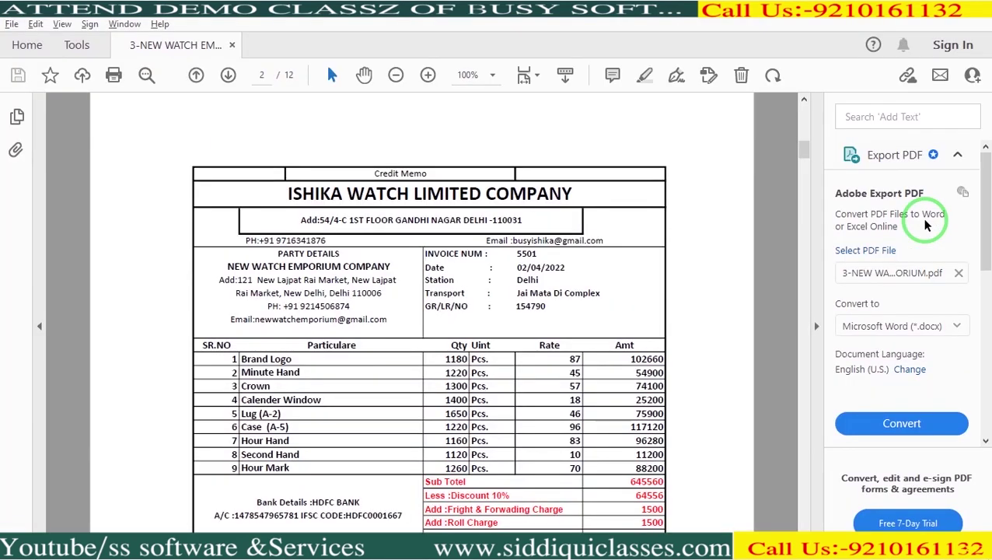
pyautogui.hotkey('alt', 'Tab')
pyautogui.hotkey('alt', 'Tab')
pyautogui.hotkey('alt', 'Tab')
pyautogui.write('4')
pyautogui.press('Return')
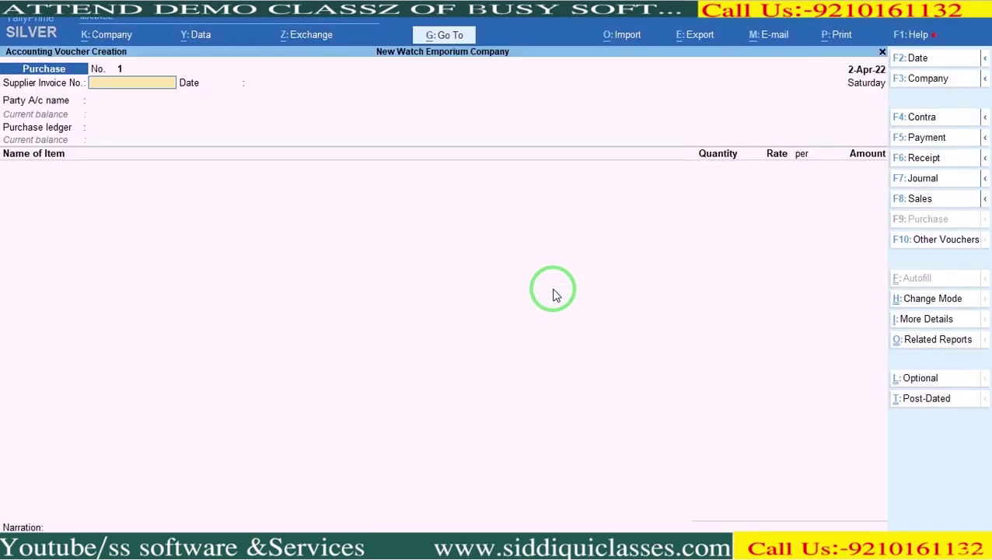
# Enter 5501 as the supplier invoice number and accept 2-Apr-22 as the invoice date
pyautogui.hotkey('alt', 'Tab')
pyautogui.hotkey('alt', 'Tab')
pyautogui.write('550')
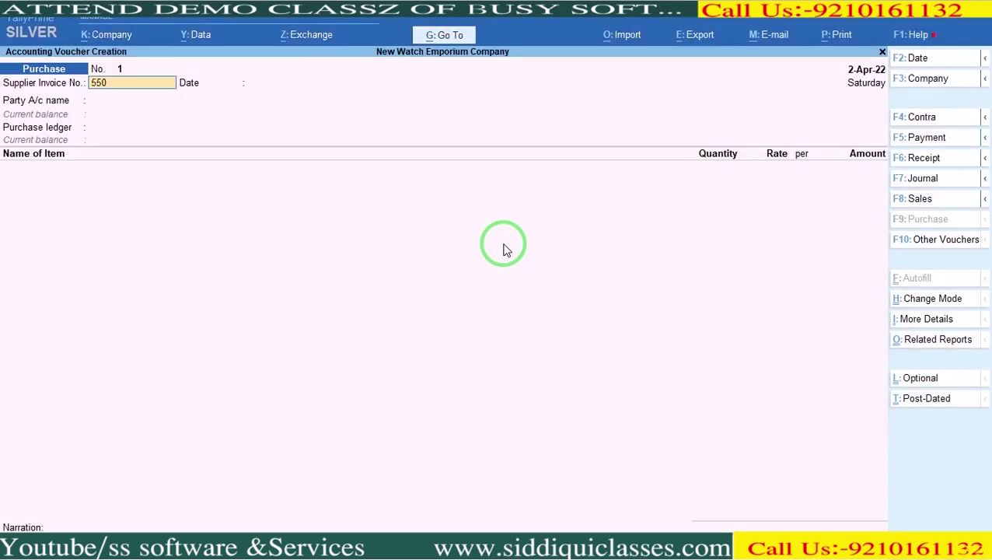
pyautogui.write('1')
pyautogui.press('Return')
pyautogui.press('Return')
# Choose ISHIKA WATCH LIMITED COMPANY as the party account and open its ledger for alteration to review the group
pyautogui.hotkey('alt', 'Tab')
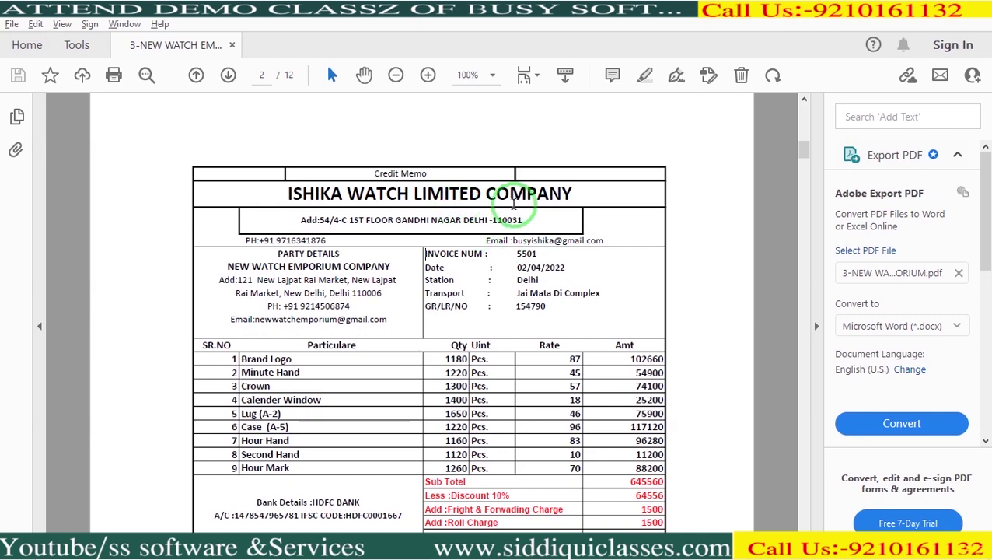
pyautogui.hotkey('alt', 'Tab')
pyautogui.press('Return')
pyautogui.press('Escape')
pyautogui.press('y')
pyautogui.press('Down')
pyautogui.hotkey('ctrl', 'Return')
pyautogui.press('Return')
pyautogui.press('Return')
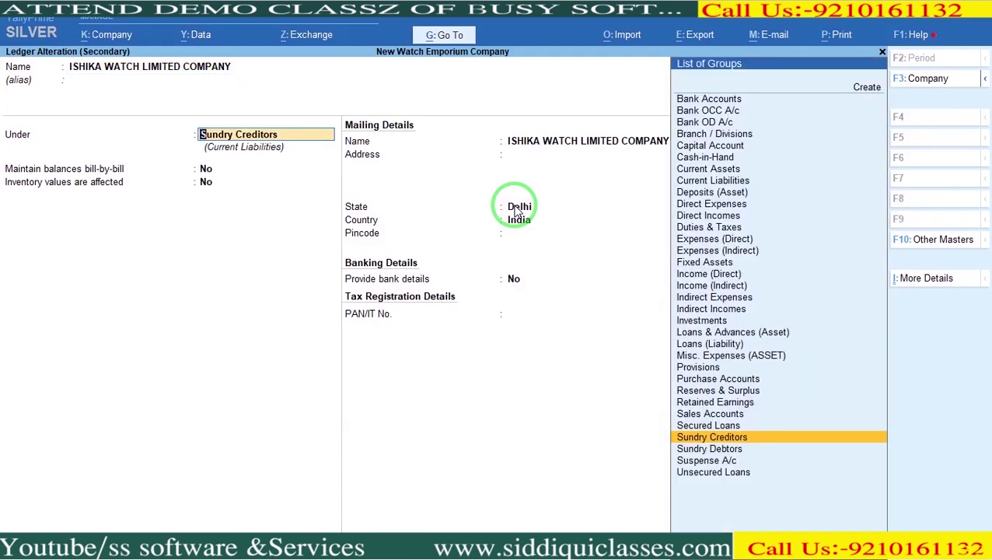
# Save the party ledger under Sundry Creditors and accept the voucher's receipt and party details
pyautogui.press('ctrl')
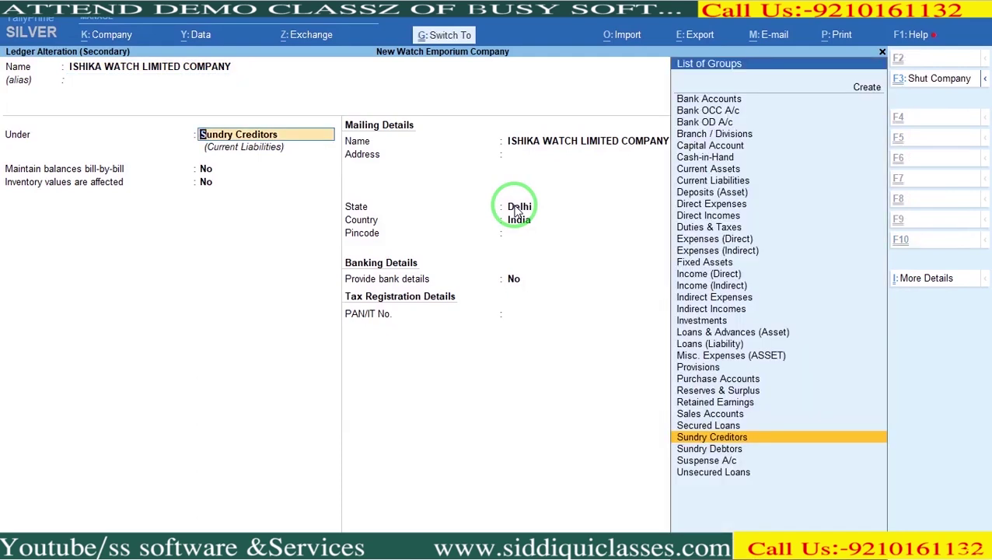
pyautogui.hotkey('ctrl', 'a')
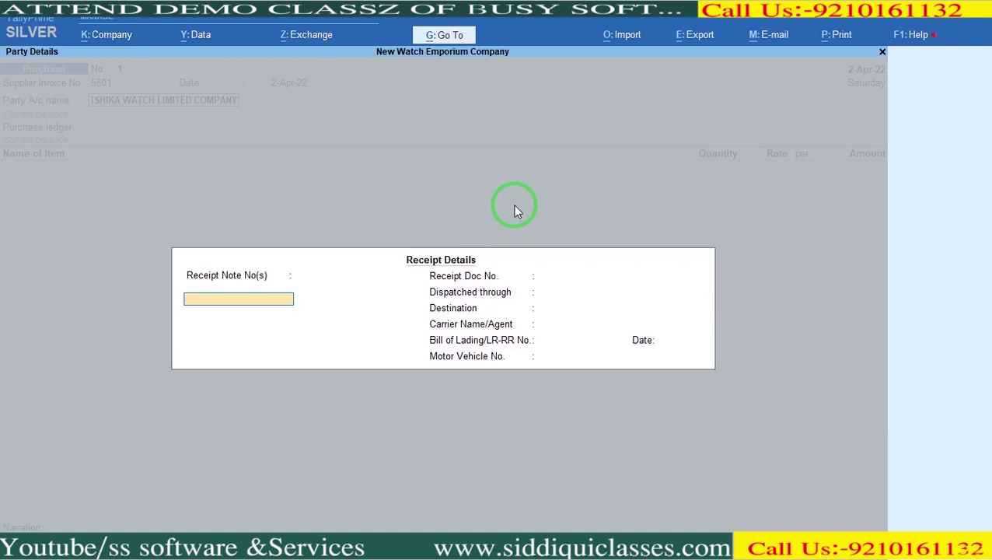
pyautogui.hotkey('ctrl', 'a')
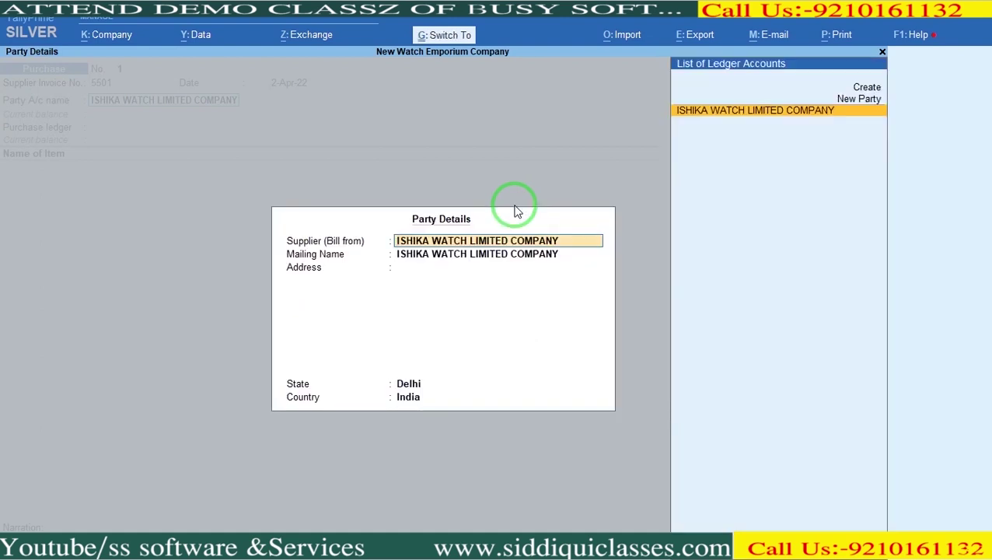
pyautogui.hotkey('ctrl', 'a')
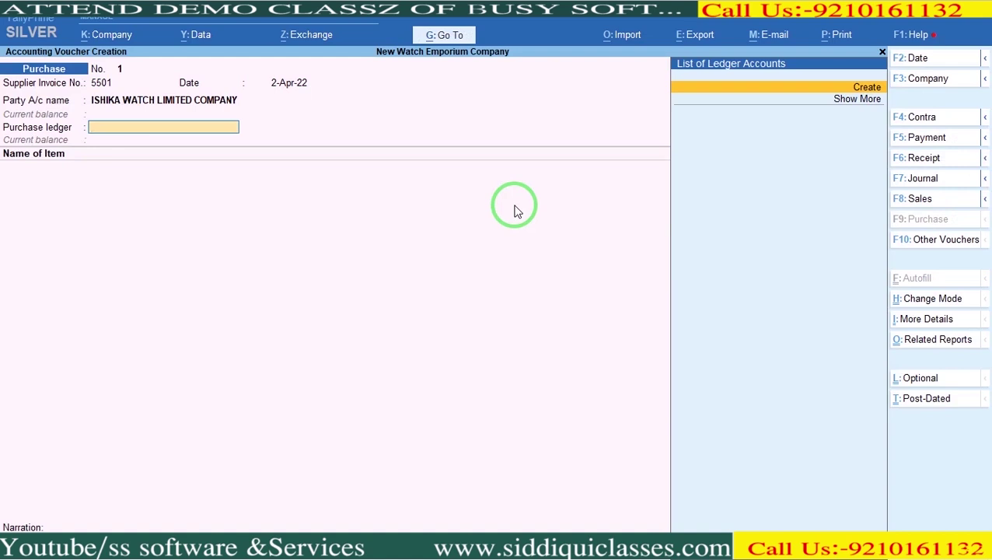
# Create a ledger named Purchase under Purchase Accounts with inventory values affected, and use it as the purchase ledger
pyautogui.hotkey('alt', 'c')
pyautogui.write('Purchase')
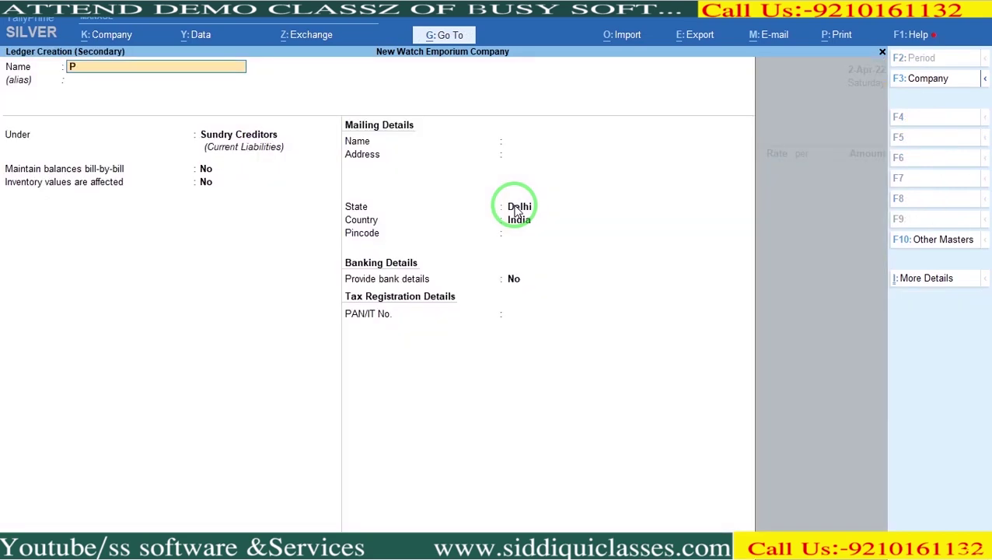
pyautogui.press('Return')
pyautogui.press('Return')
pyautogui.write('Purchase')
pyautogui.press('Return')
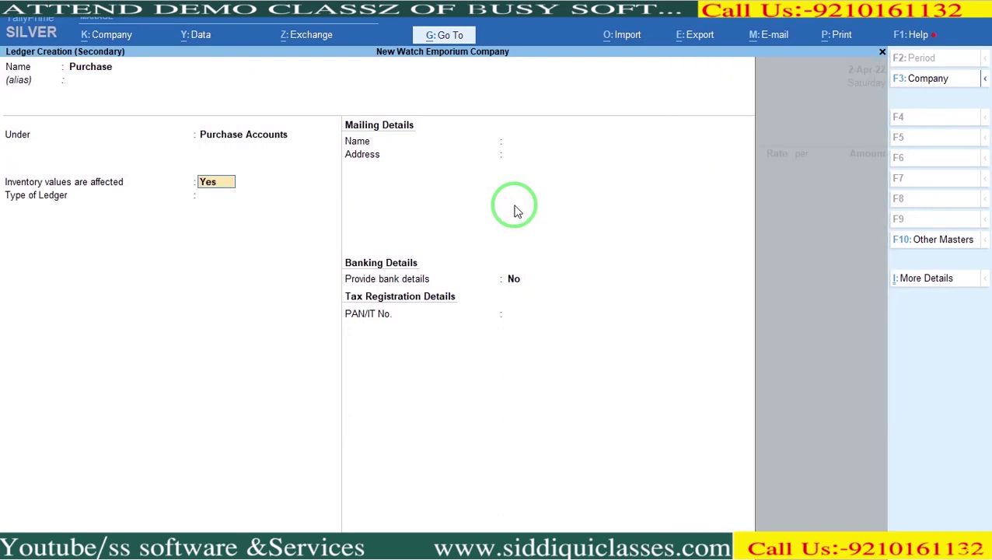
pyautogui.hotkey('ctrl', 'a')
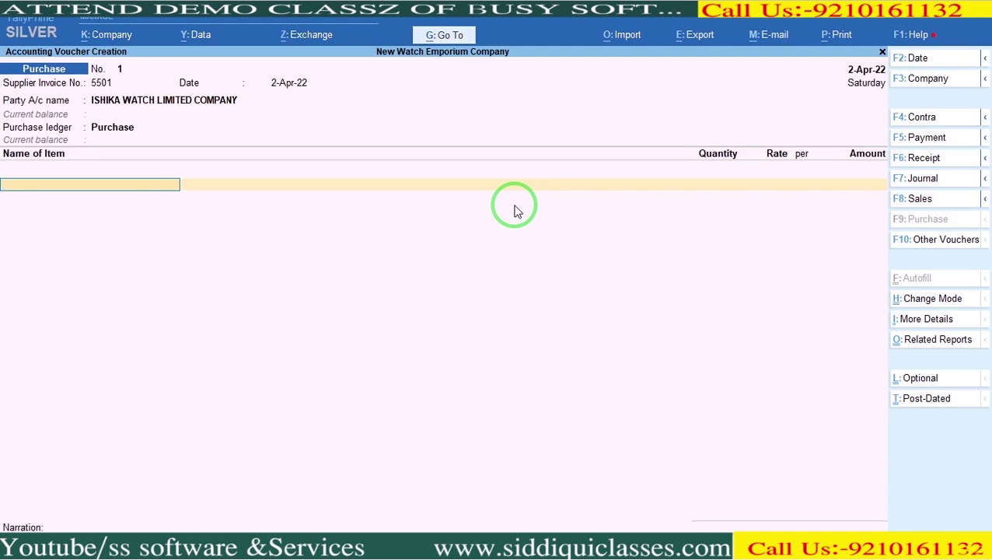
# Start a new stock item named BRAND Logo from the invoice, under the Primary group with Pcs. as its unit
pyautogui.hotkey('alt', 'Tab')
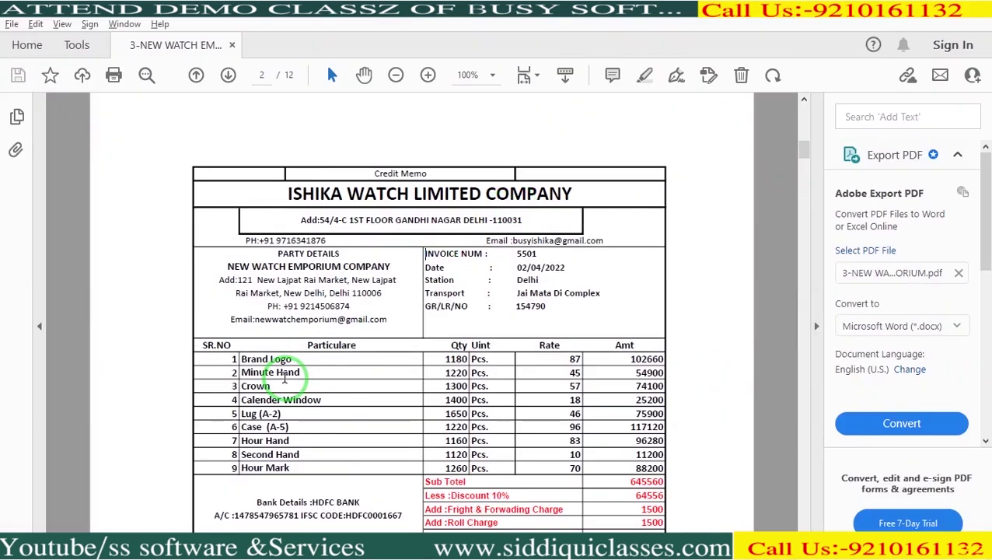
pyautogui.hotkey('alt', 'Tab')
pyautogui.hotkey('alt', 'c')
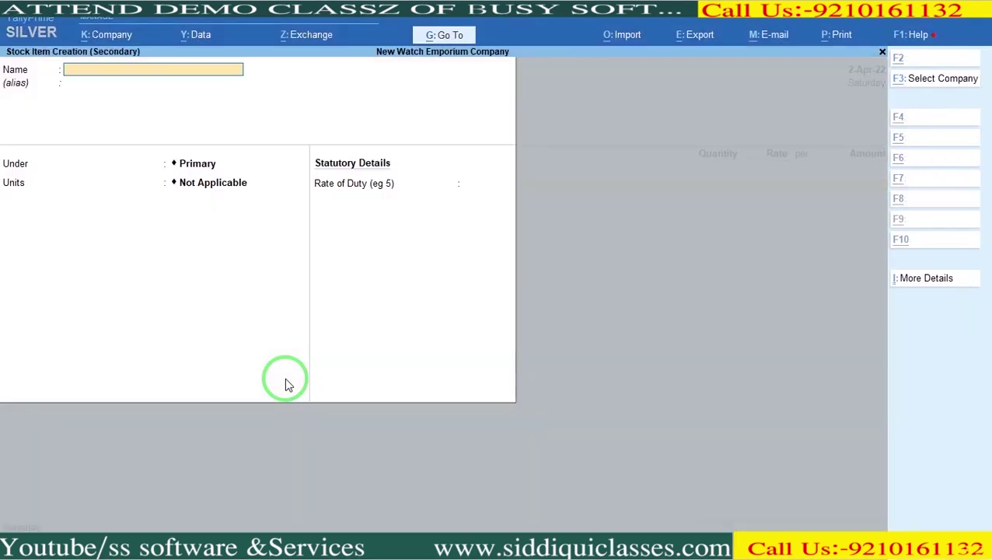
pyautogui.write('BRAND')
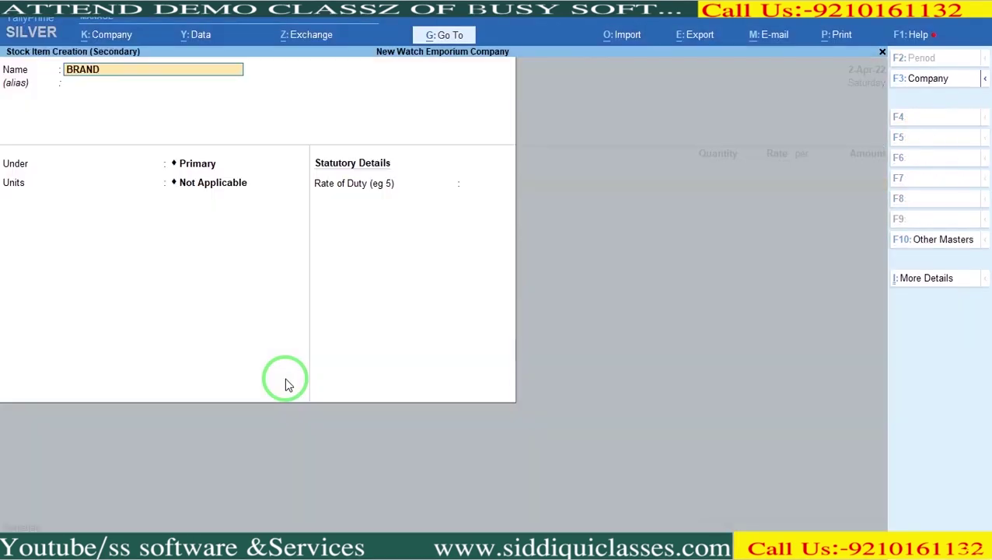
pyautogui.write(' Logo')
pyautogui.press('Return')
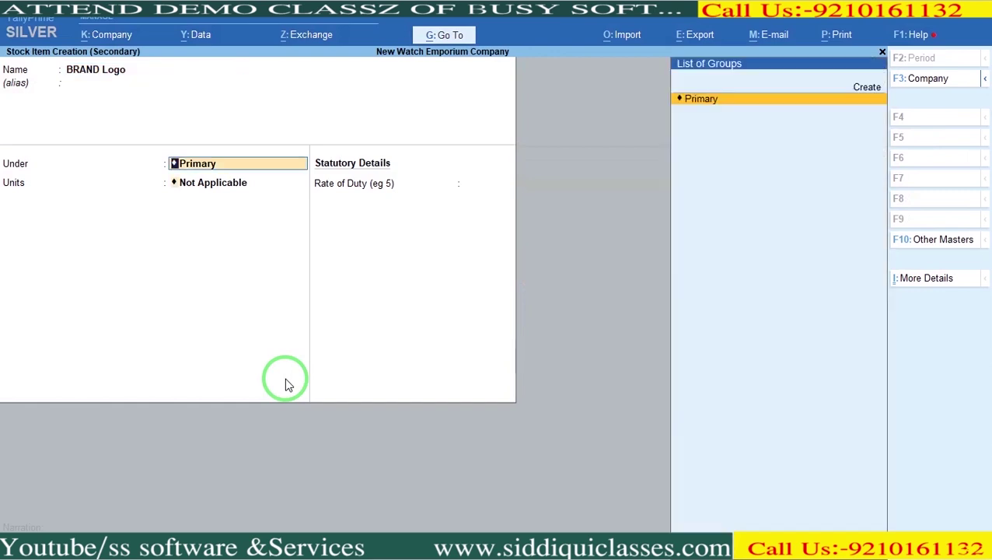
pyautogui.press('Return')
pyautogui.press('Down')
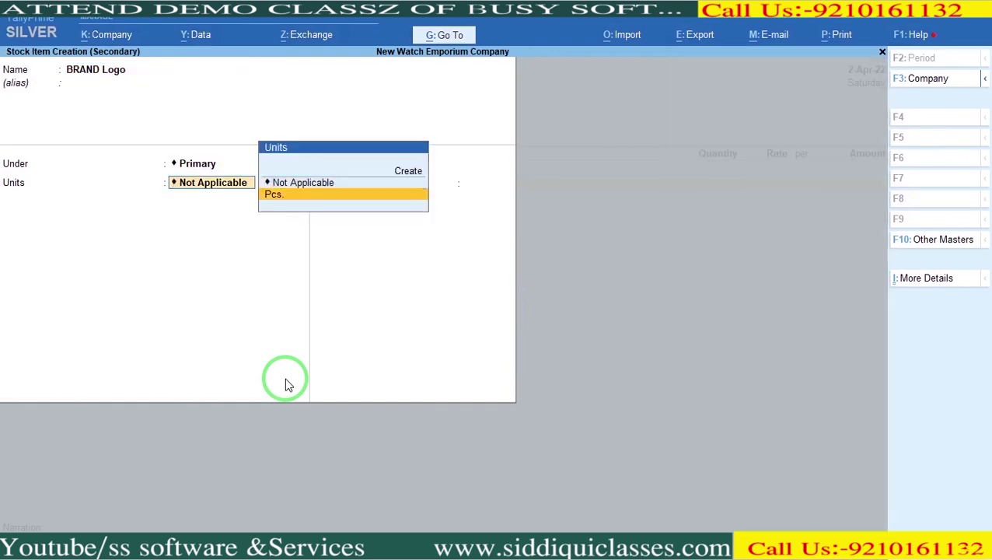
pyautogui.press('Return')
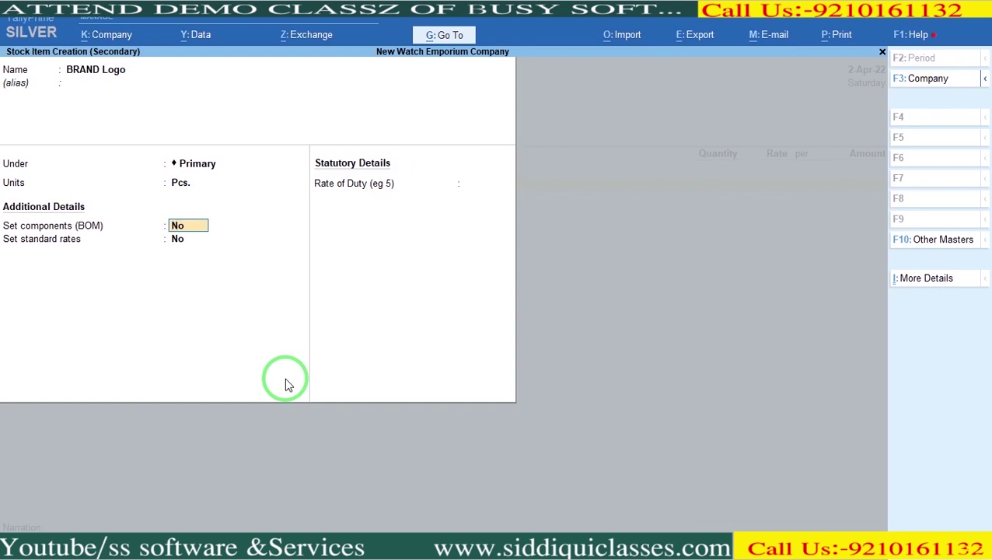
# Enable standard rates for BRAND Logo, set its standard cost to 87 per Pcs. from 1-Apr-22, and save the item
pyautogui.press('Return')
pyautogui.write('y')
pyautogui.press('Return')
pyautogui.press('Return')
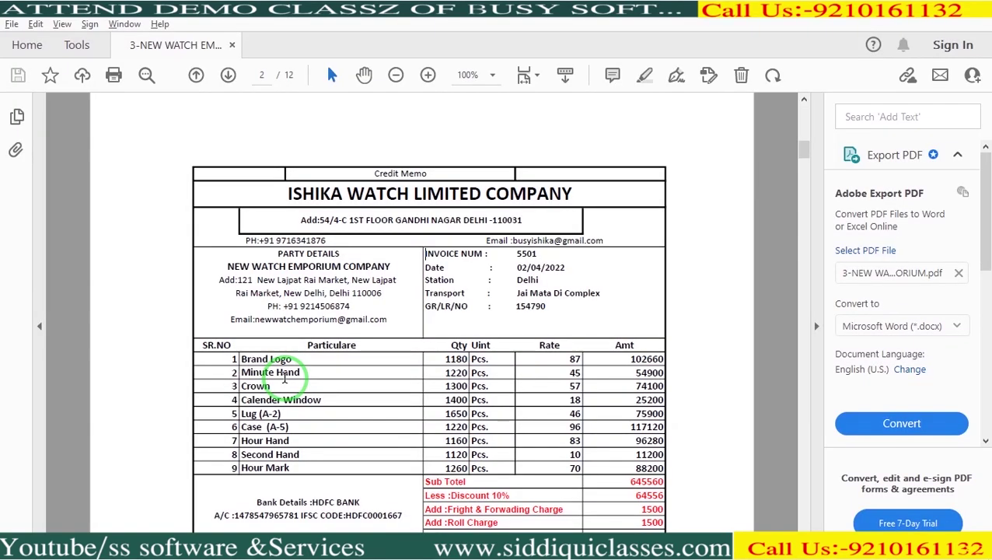
pyautogui.write('8')
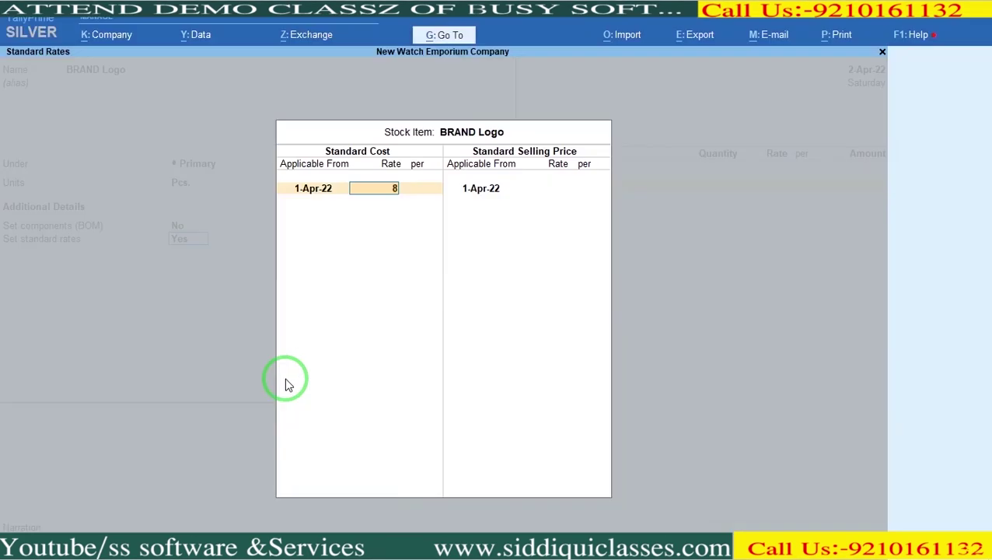
pyautogui.write('7')
pyautogui.press('Return')
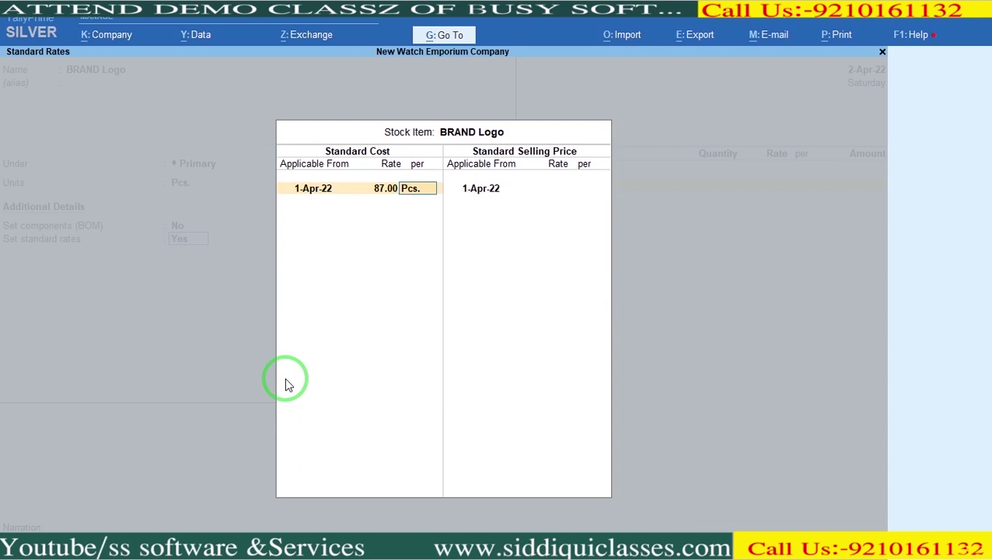
pyautogui.press('ctrl')
pyautogui.hotkey('ctrl', 'a')
pyautogui.hotkey('ctrl', 'a')
# Enter the invoice quantity of 1,180 Pcs. for BRAND Logo and accept the rate of 87.00 per piece
pyautogui.hotkey('alt', 'Tab')
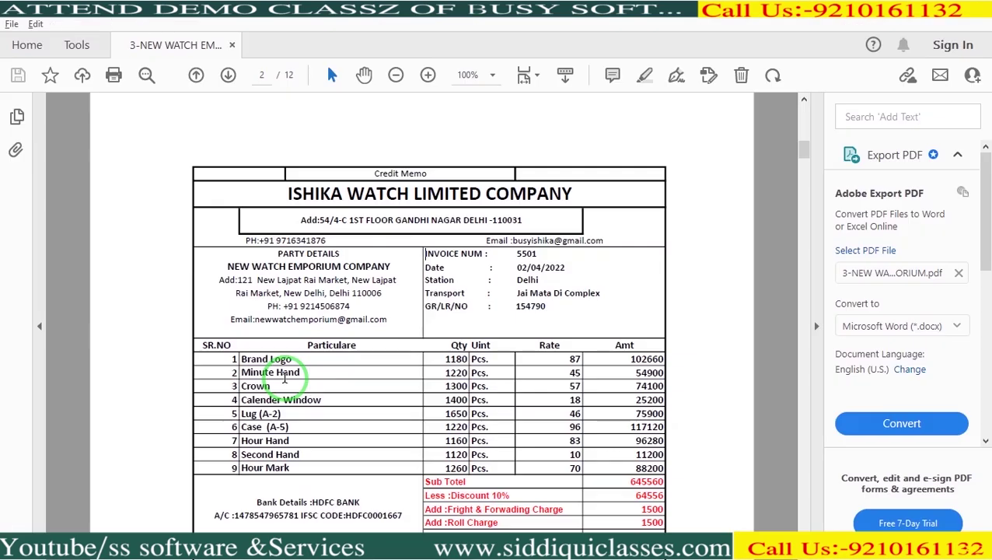
pyautogui.hotkey('alt', 'Tab')
pyautogui.write('1,180')
pyautogui.press('Return')
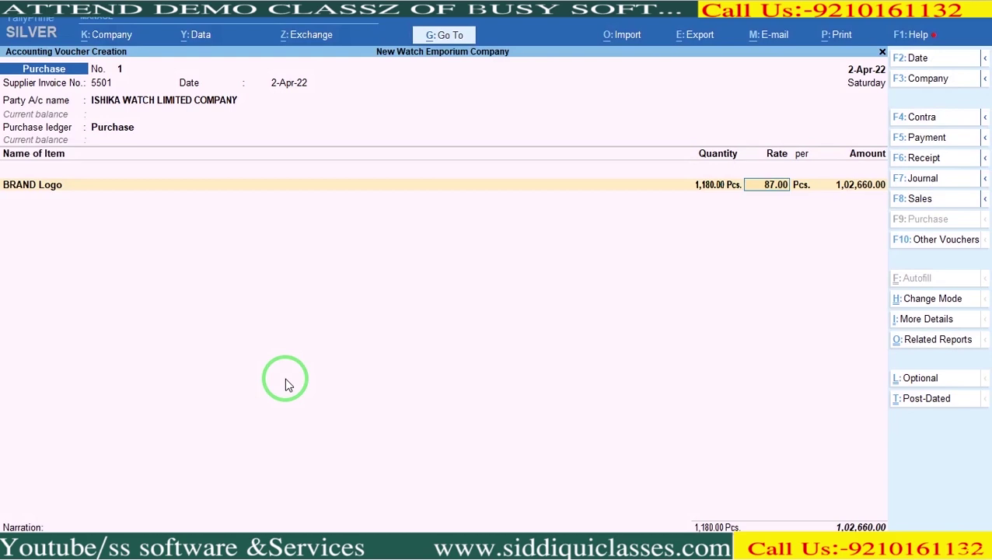
pyautogui.press('Return')
pyautogui.press('Return')
pyautogui.press('Return')
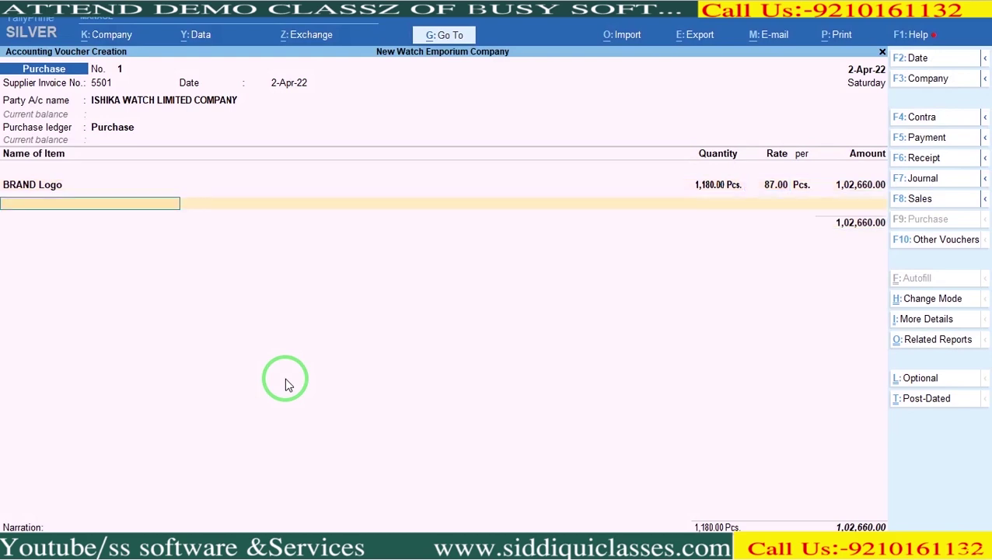
# Add Minute Hand as the second item line with the invoice quantity of 1,220 Pcs. at 45.00 per piece
pyautogui.hotkey('alt', 'Tab')
pyautogui.hotkey('alt', 'Tab')
pyautogui.write('Mi')
pyautogui.press('Return')
pyautogui.hotkey('alt', 'Tab')
pyautogui.hotkey('alt', 'Tab')
pyautogui.write('1120')
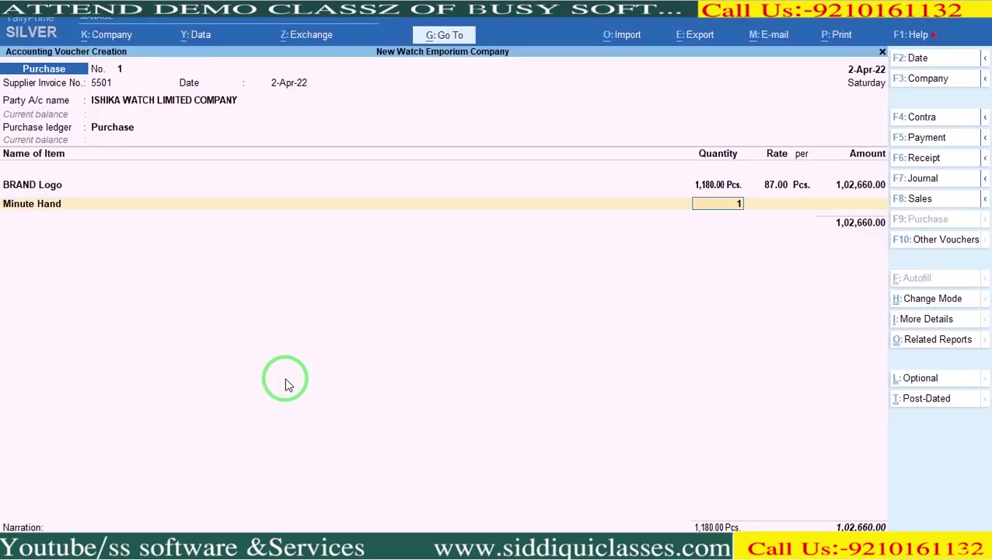
pyautogui.press('BackSpace')
pyautogui.press('BackSpace')
pyautogui.press('BackSpace')
pyautogui.write('220')
pyautogui.press('Return')
pyautogui.press('Return')
pyautogui.press('Return')
pyautogui.press('Return')
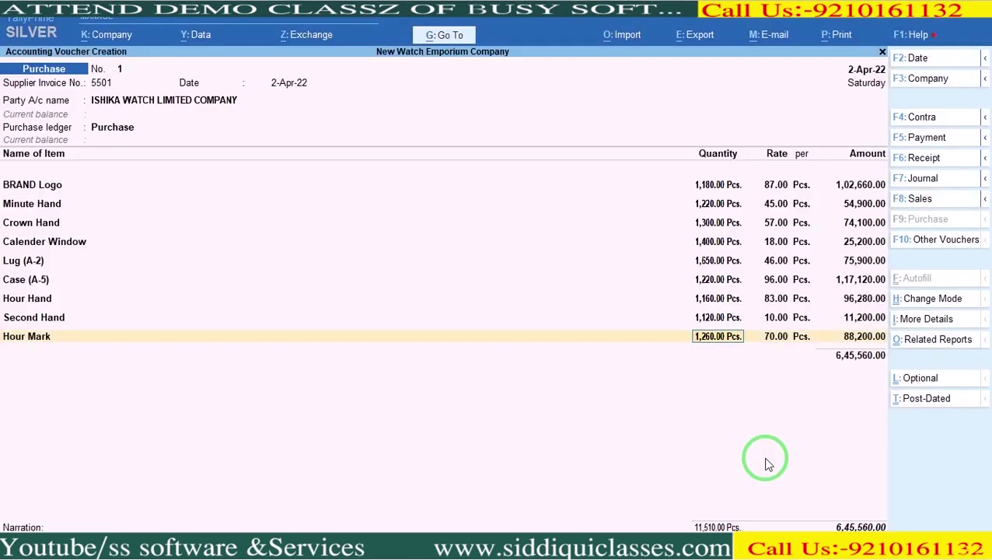
# Accept the Hour Mark line, end the item list, and check the voucher against the invoice's sub total and extra charges
pyautogui.press('Return')
pyautogui.press('Return')
pyautogui.press('Return')
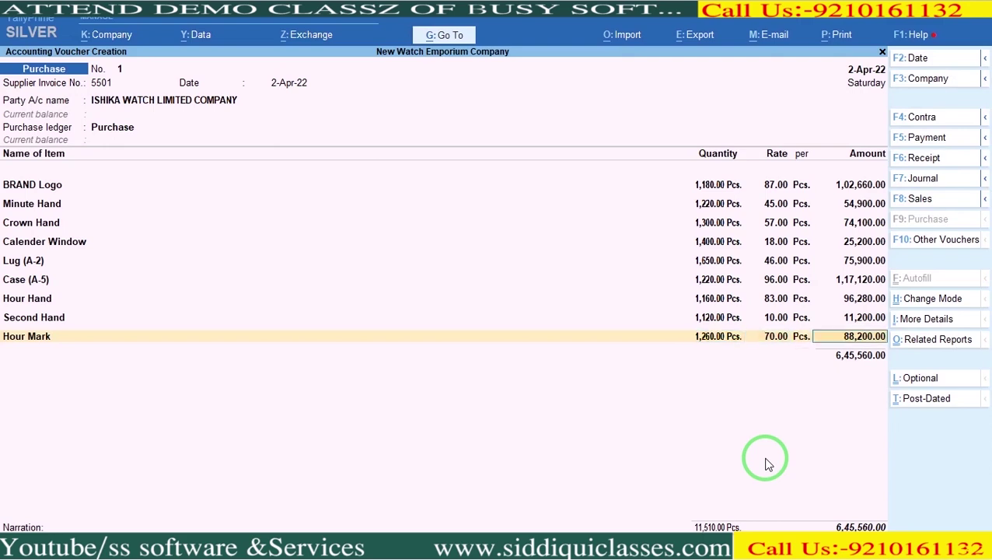
pyautogui.press('Return')
pyautogui.press('Return')
pyautogui.press('BackSpace')
pyautogui.hotkey('alt', 'Tab')
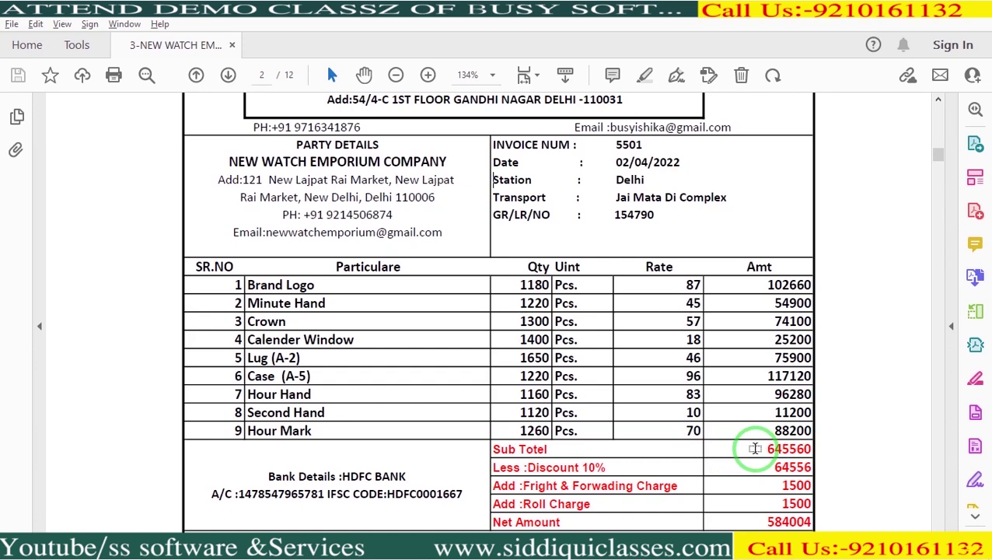
pyautogui.hotkey('alt', 'Tab')
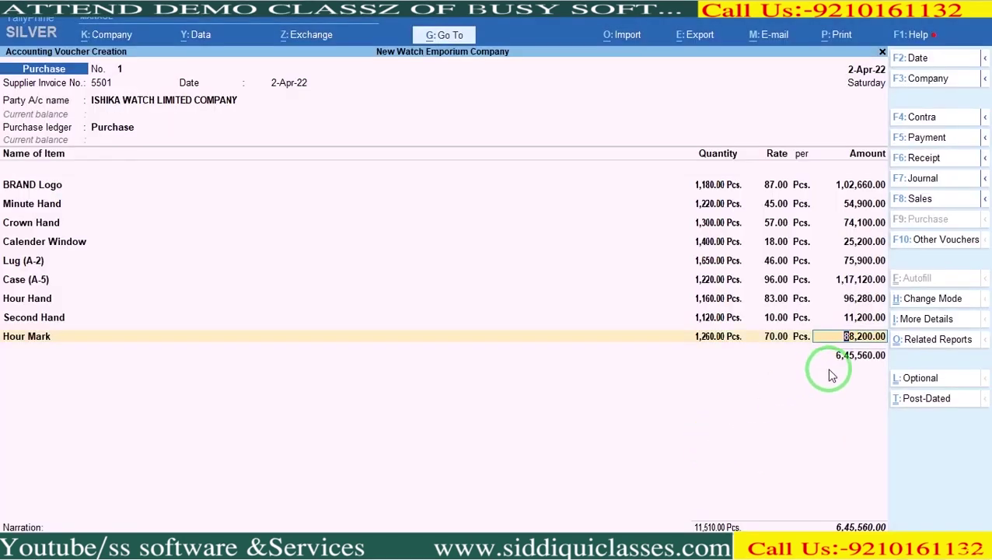
pyautogui.press('Return')
pyautogui.press('Return')
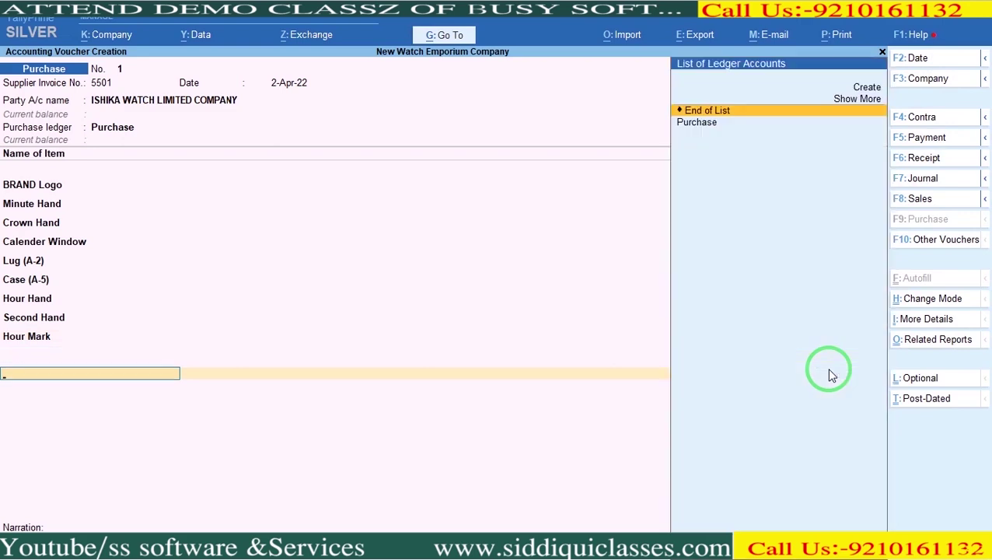
pyautogui.hotkey('alt', 'Tab')
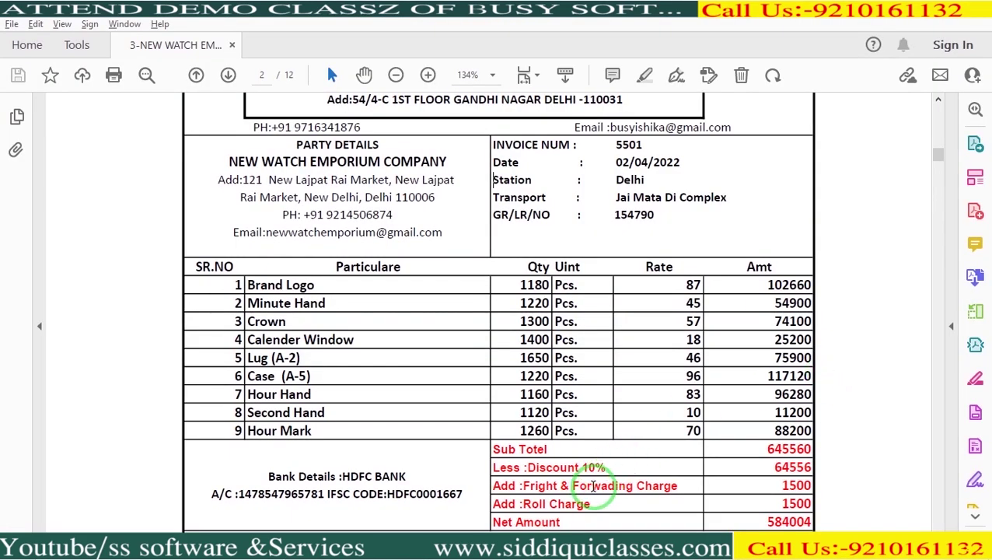
pyautogui.hotkey('alt', 'Tab')
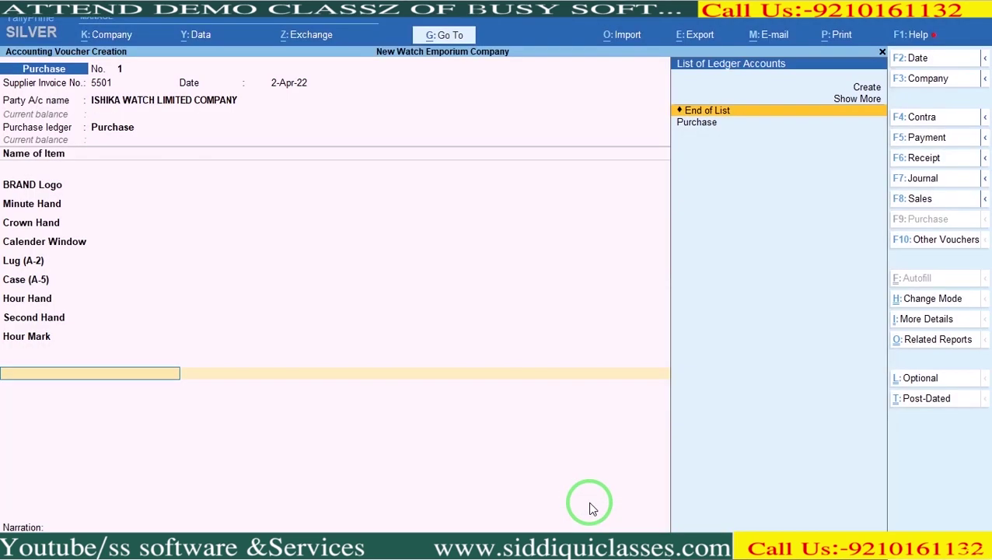
# Start a new ledger named Discount from the purchase voucher and place it under Direct Expenses
pyautogui.press('Up')
pyautogui.press('Up')
pyautogui.press('Return')
pyautogui.write('Discount')
pyautogui.press('Return')
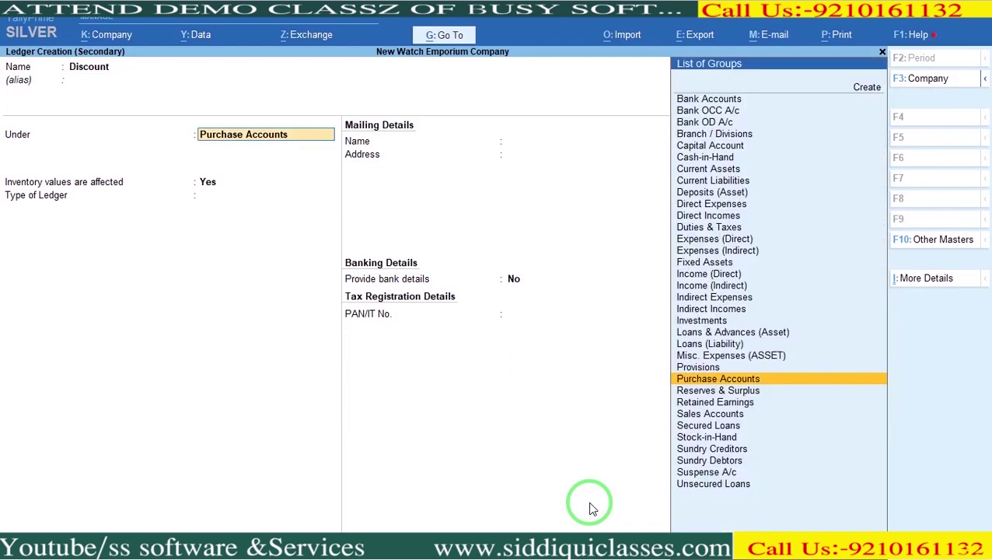
pyautogui.write('Expenses')
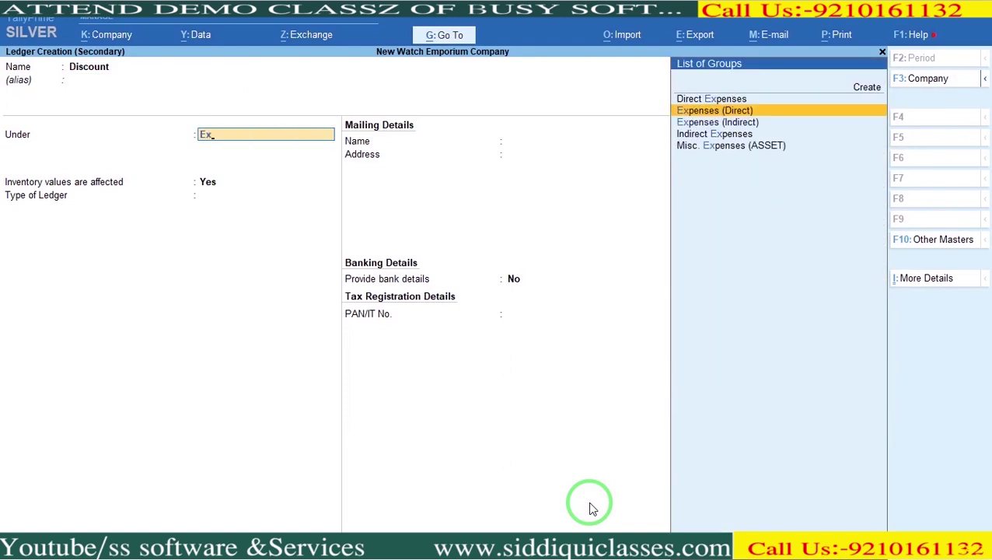
pyautogui.press('Return')
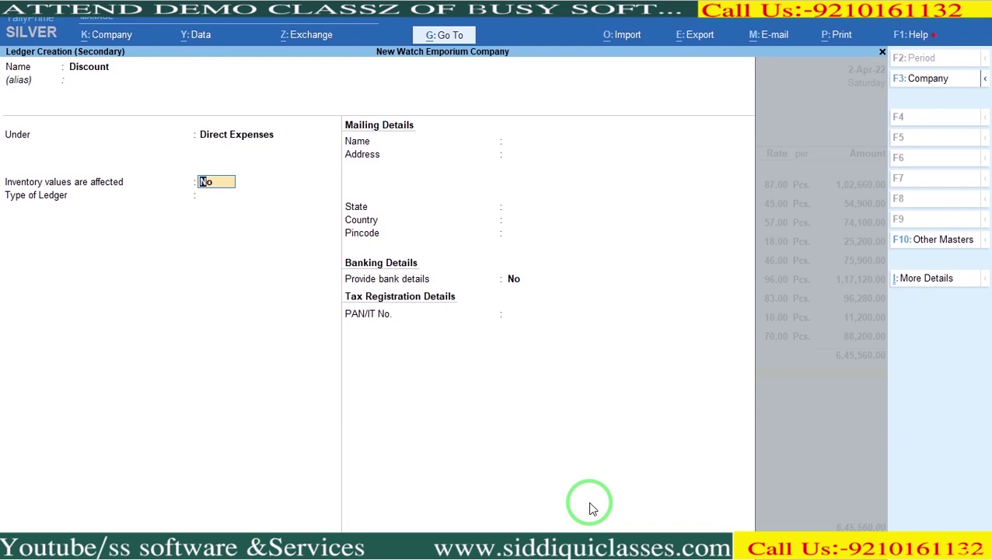
# Alter the Direct Expenses group to allocate by Appropriate by Qty when used in purchase invoices, and save the group
pyautogui.press('BackSpace')
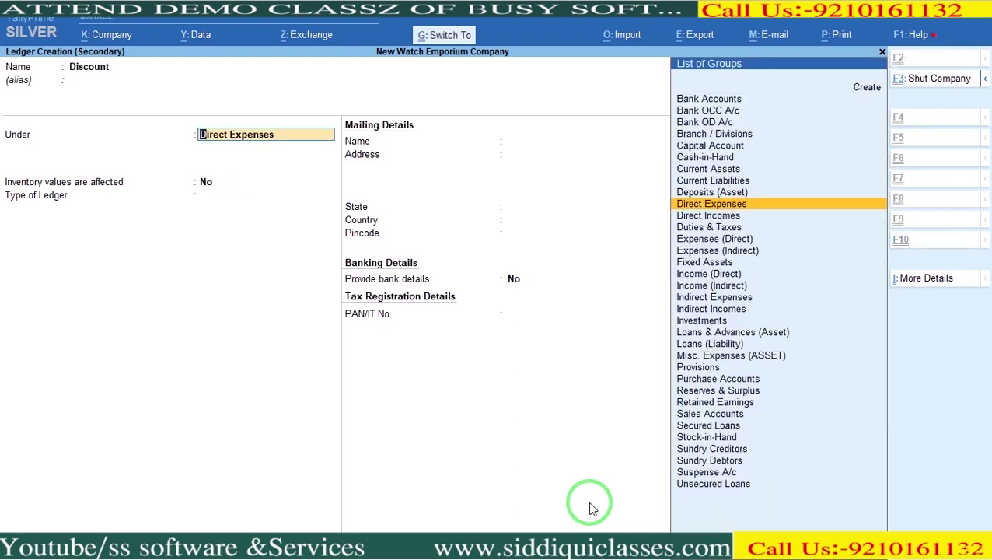
pyautogui.hotkey('ctrl', 'Return')
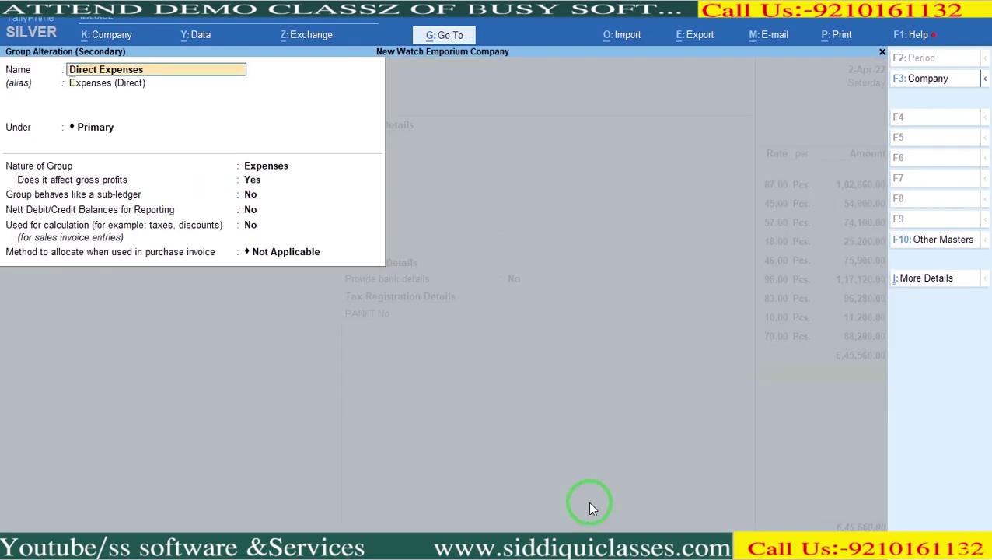
pyautogui.press('Return')
pyautogui.press('Return')
pyautogui.press('Return')
pyautogui.press('Return')
pyautogui.press('Return')
pyautogui.press('Down')
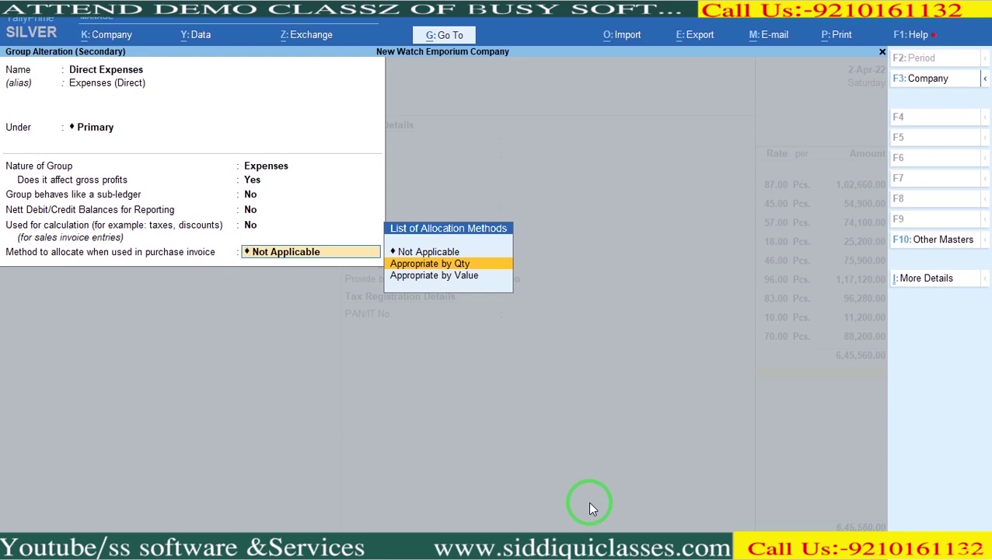
pyautogui.press('Return')
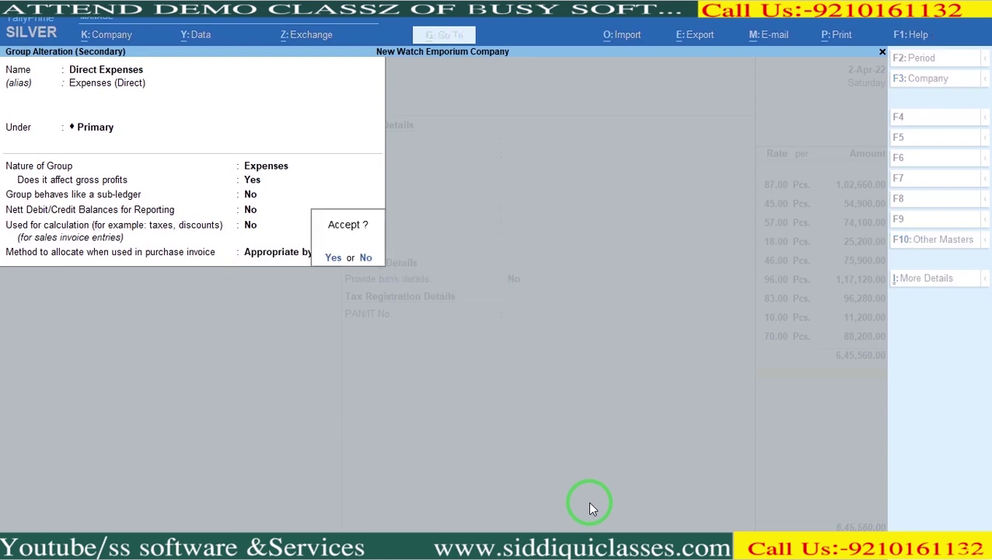
pyautogui.press('n')
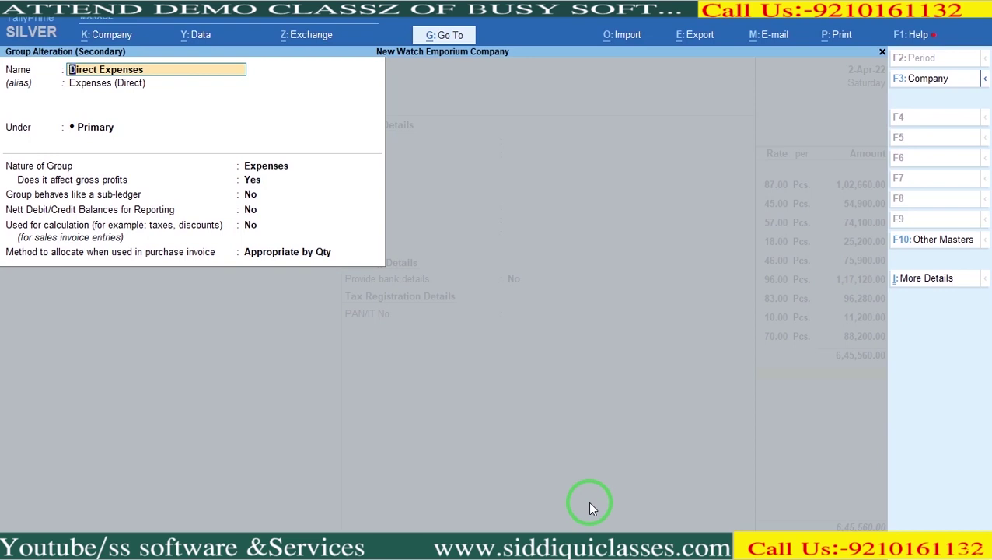
pyautogui.click(309, 259)
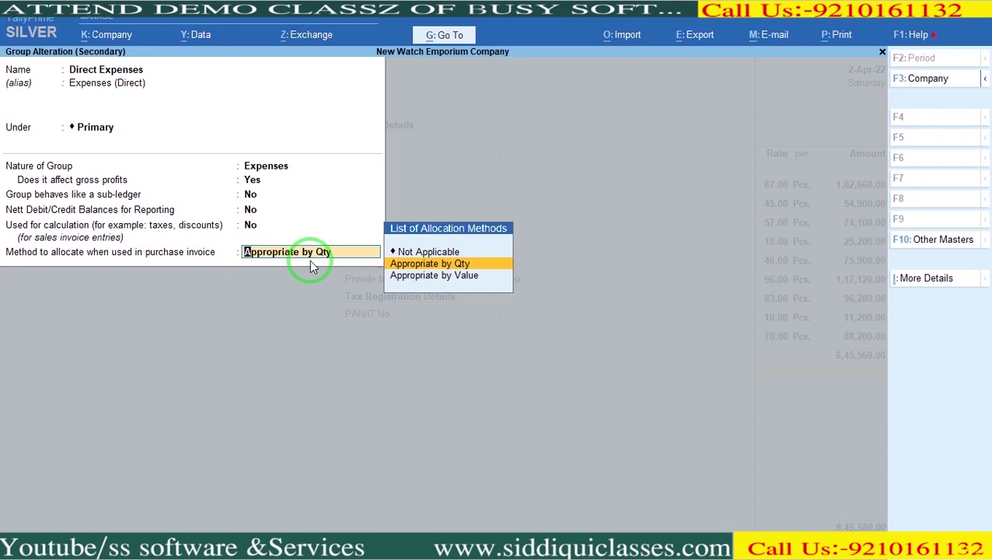
pyautogui.press('Return')
pyautogui.press('Return')
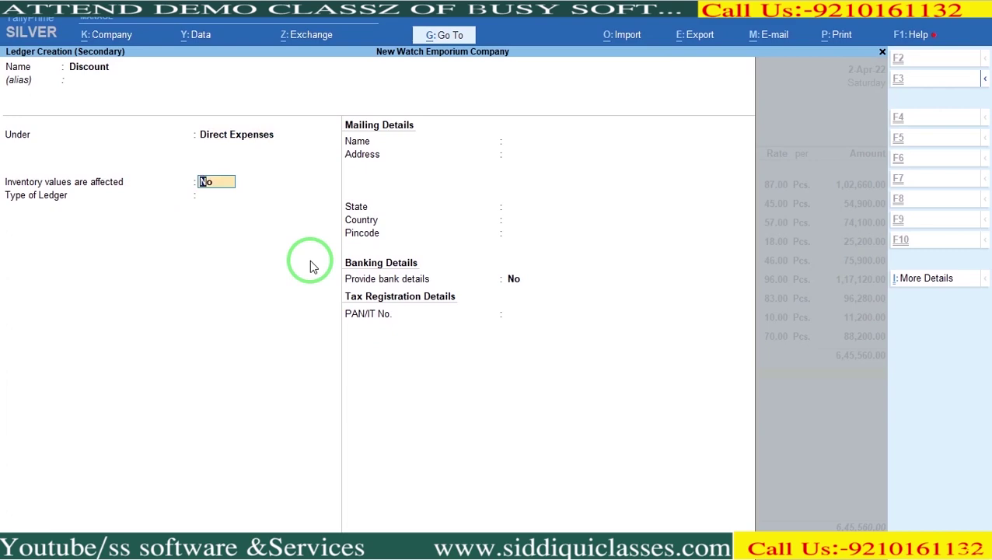
# Save the Discount ledger and enter a discount of -10 % on its voucher line, as given on the invoice
pyautogui.hotkey('ctrl', 'a')
pyautogui.press('Return')
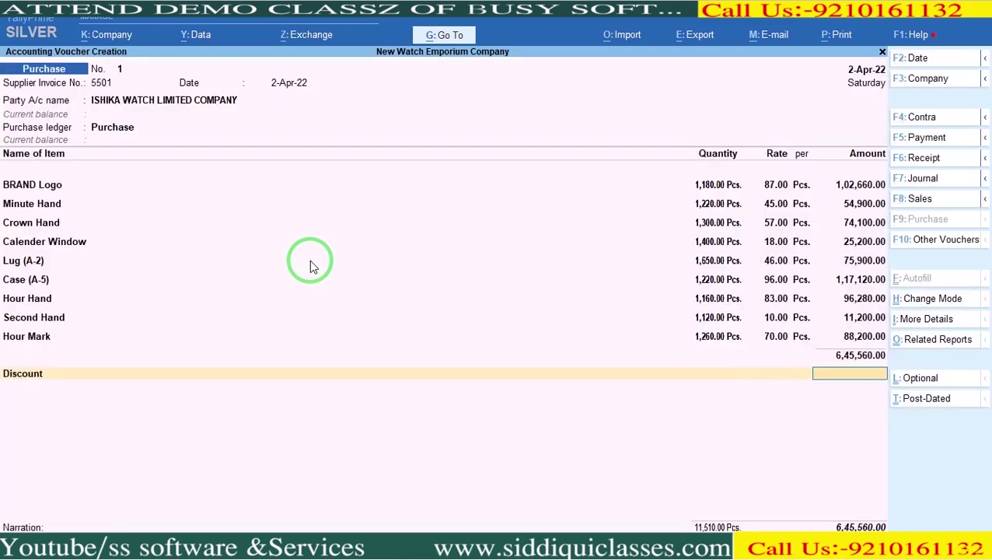
pyautogui.hotkey('alt', 'Tab')
pyautogui.hotkey('alt', 'Tab')
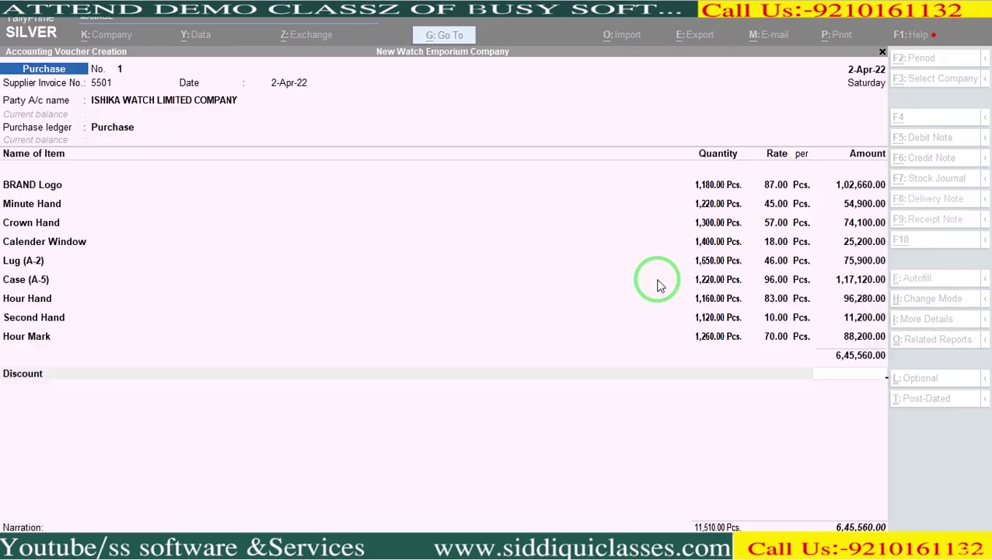
pyautogui.write('-10')
pyautogui.press('Return')
pyautogui.press('Return')
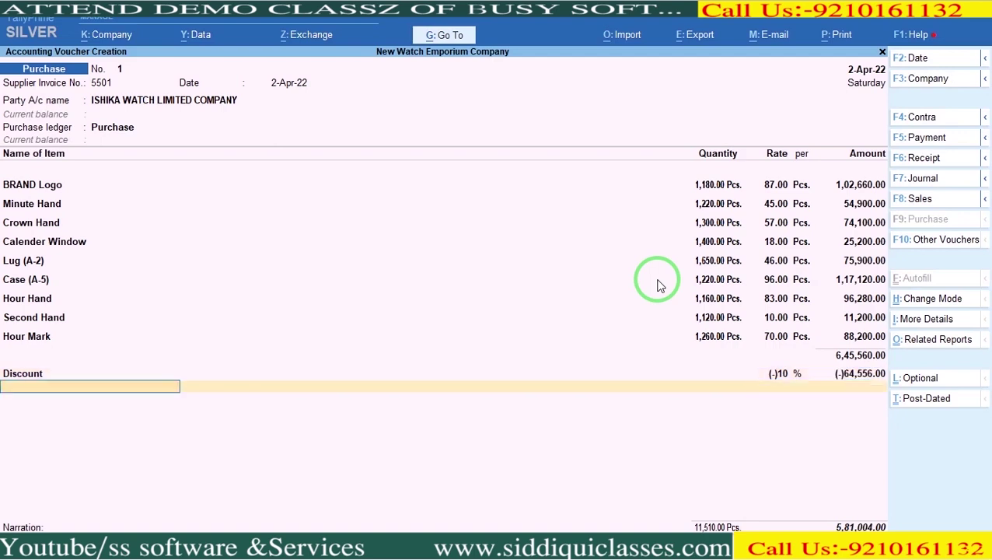
# Check the next charge on the PDF invoice, then create and save the ledger Fright and Forwarding Exp under Direct Expenses
pyautogui.hotkey('alt', 'Tab')
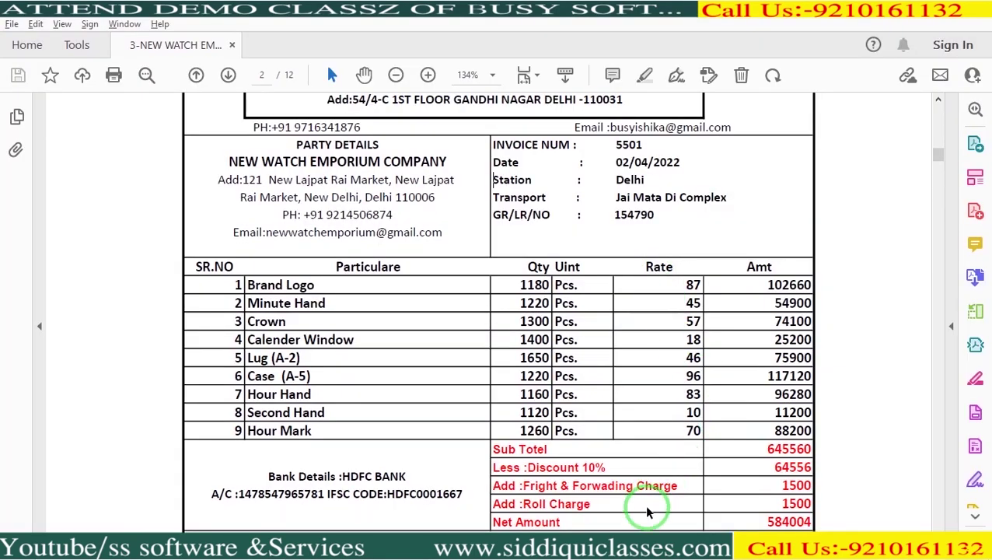
pyautogui.hotkey('alt', 'Tab')
pyautogui.hotkey('alt', 'c')
pyautogui.write('Fright AND')
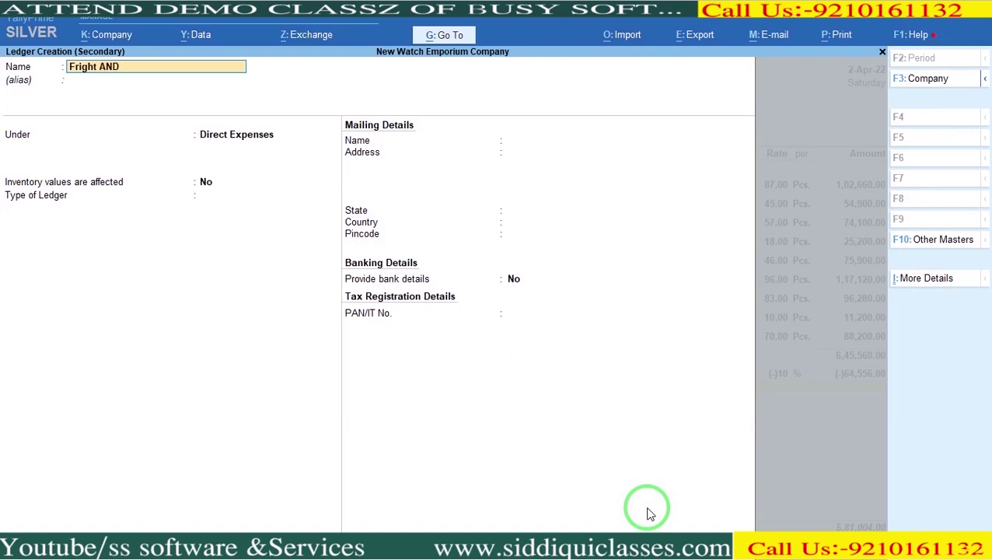
pyautogui.press('BackSpace')
pyautogui.press('BackSpace')
pyautogui.press('BackSpace')
pyautogui.write('and Forwarding')
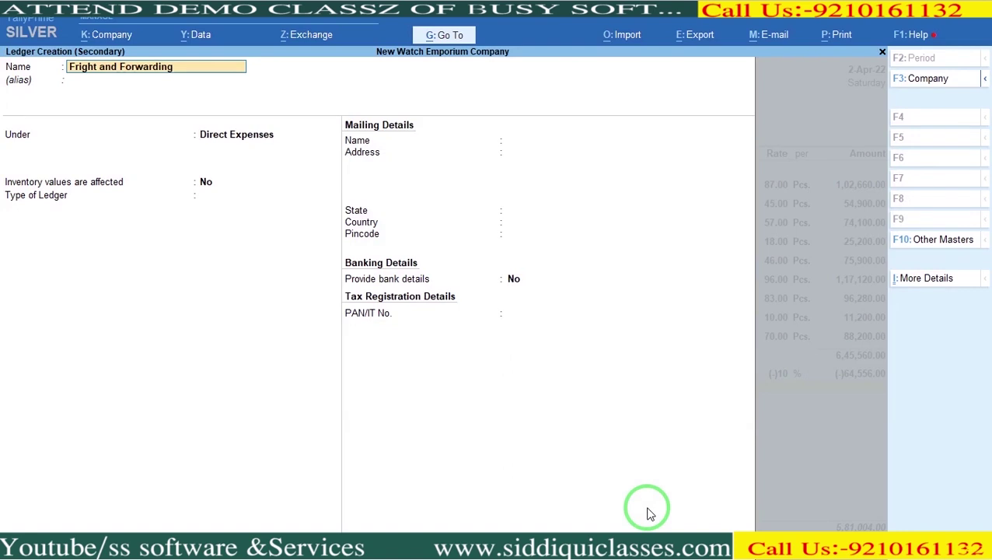
pyautogui.write(' exp')
pyautogui.press('Return')
pyautogui.press('Return')
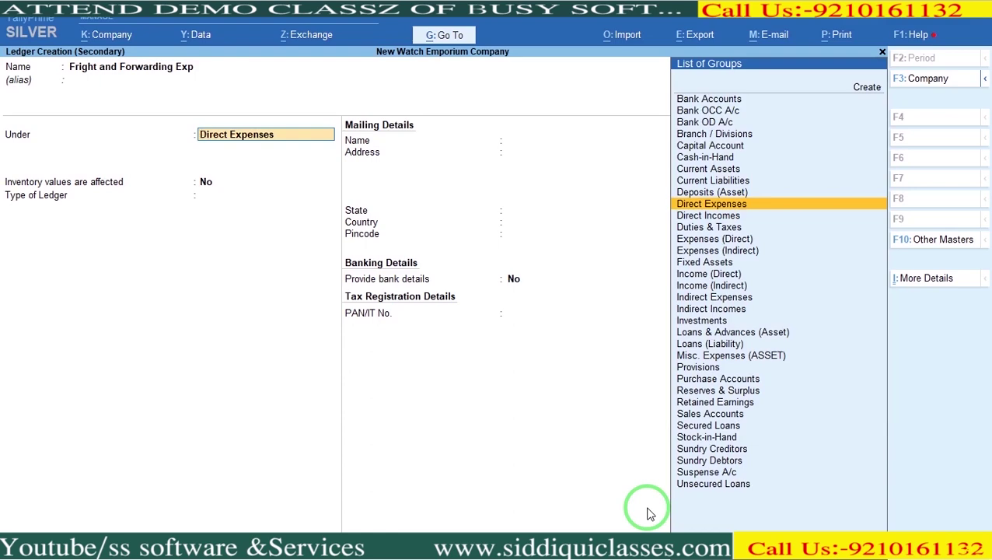
pyautogui.hotkey('ctrl', 'a')
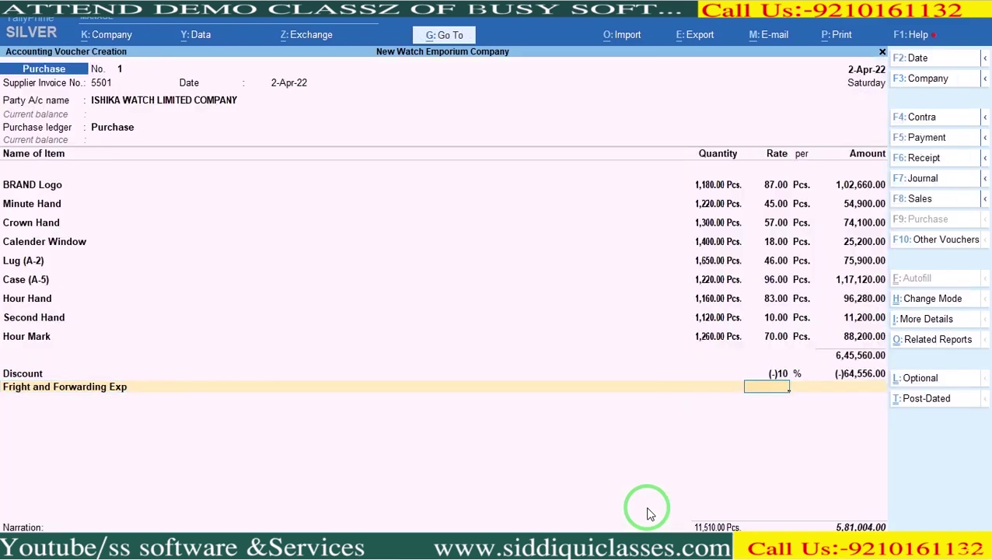
# Look up the freight charge on the invoice and enter 1500 as the Fright and Forwarding Exp amount
pyautogui.hotkey('alt', 'Tab')
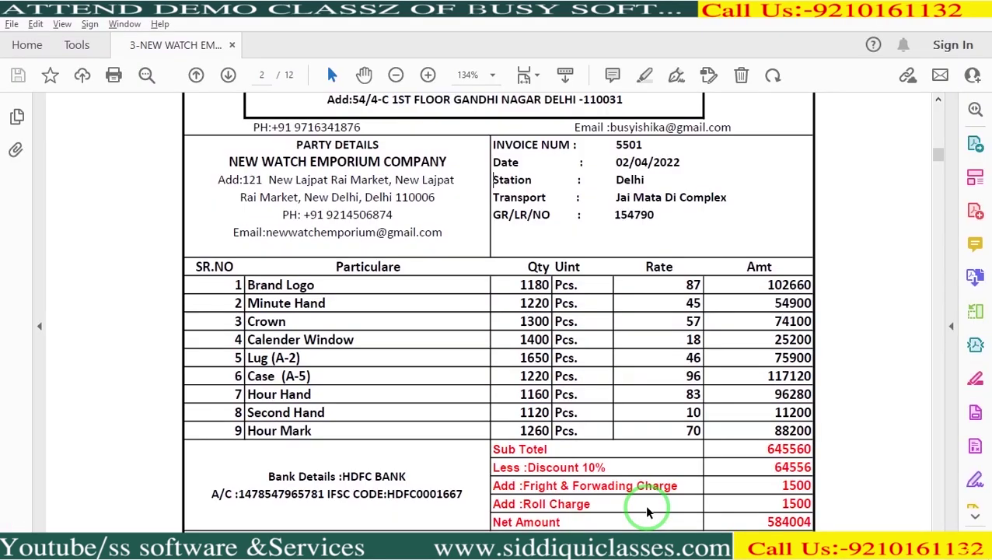
pyautogui.hotkey('alt', 'Tab')
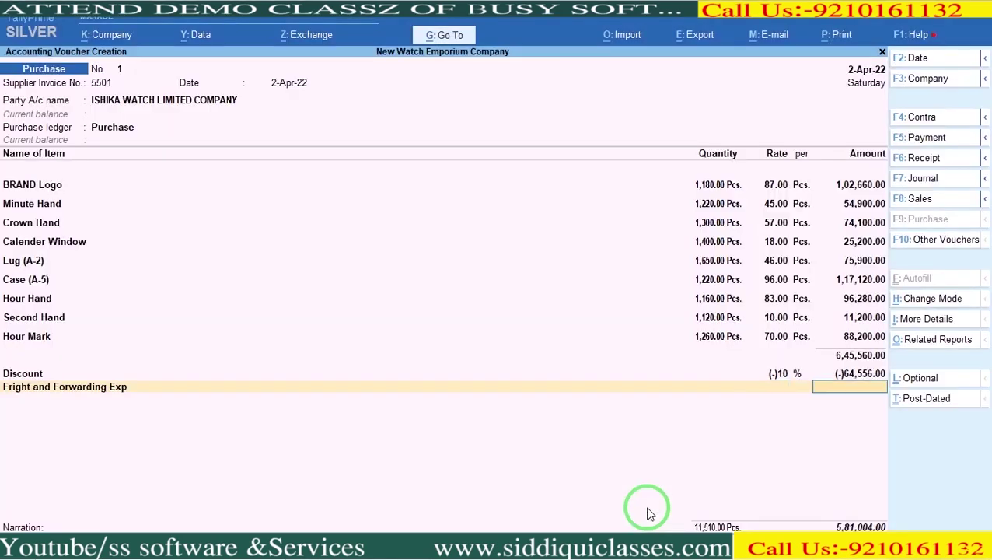
pyautogui.write('1500')
pyautogui.press('Return')
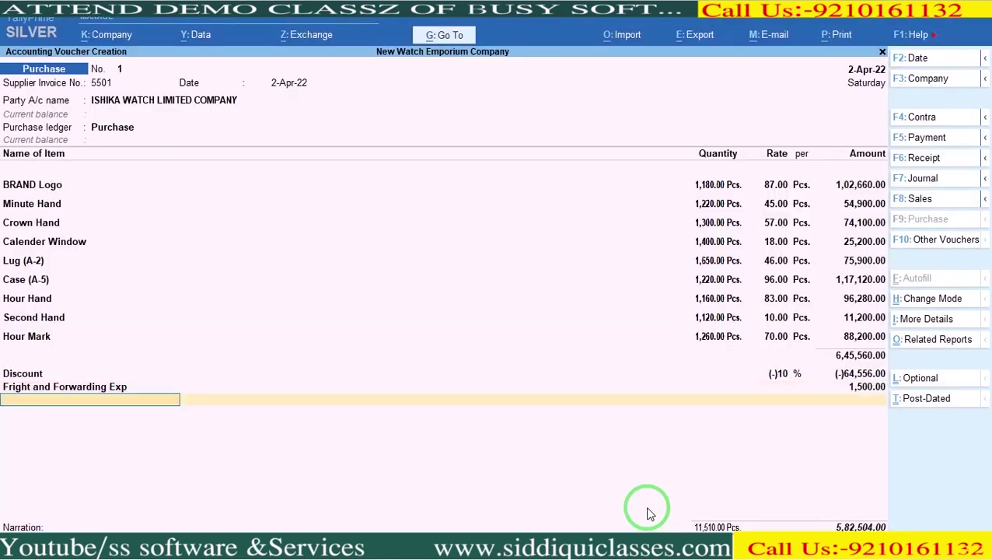
# Check the remaining charge on the invoice and create a Roll Charge ledger under Direct Expenses for the voucher
pyautogui.hotkey('alt', 'Tab')
pyautogui.hotkey('alt', 'Tab')
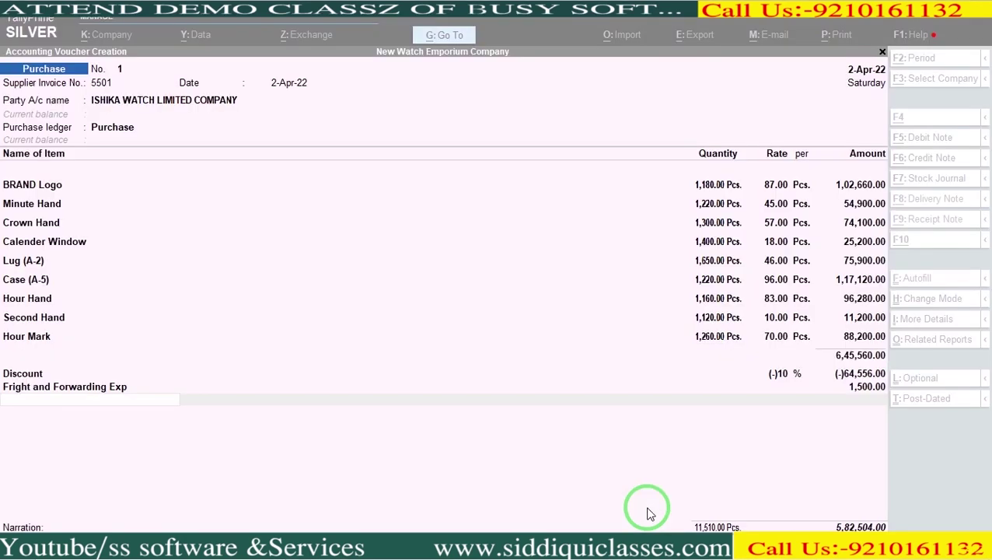
pyautogui.hotkey('alt', 'c')
pyautogui.write('Roll Charge')
pyautogui.press('Return')
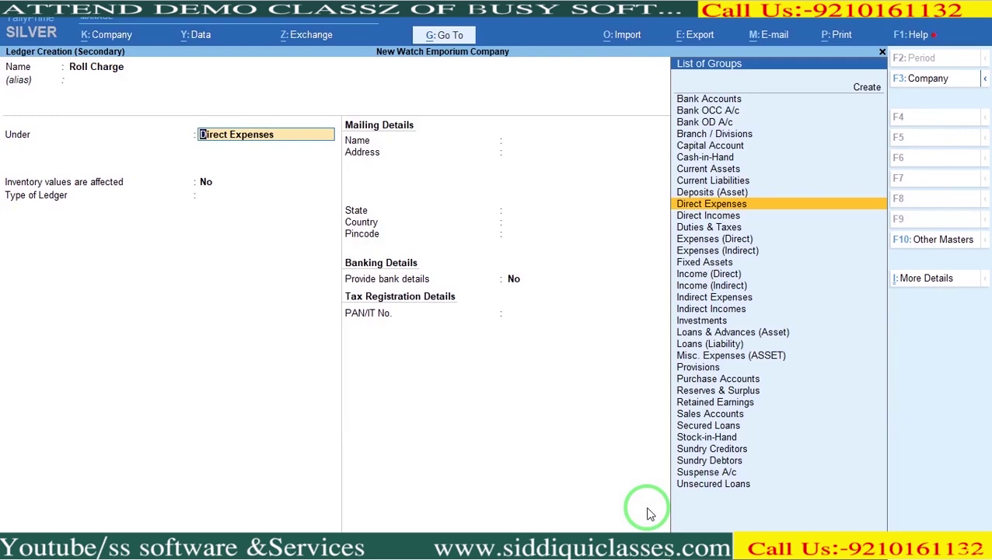
pyautogui.hotkey('ctrl', 'a')
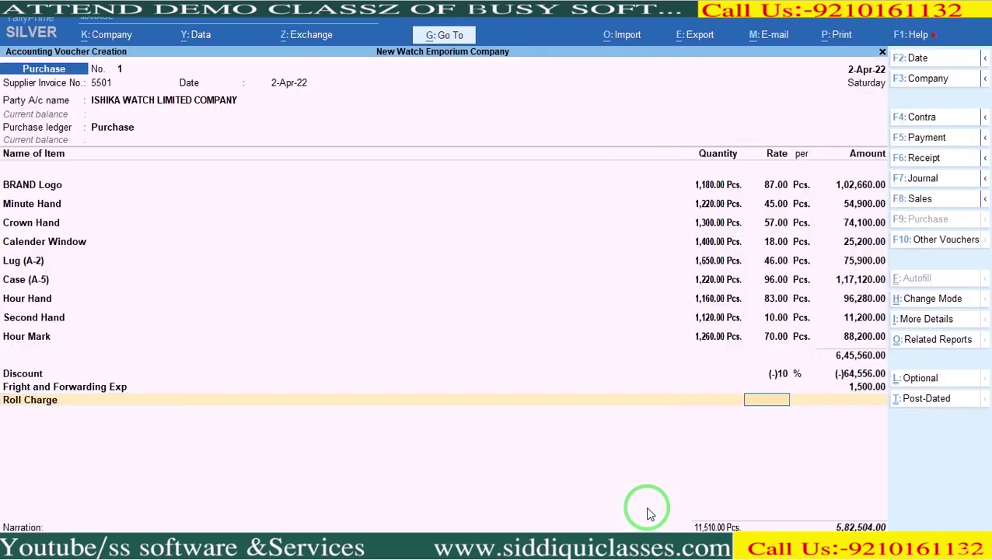
# Enter the invoice amount of 1,500 on the Roll Charge line without a rate
pyautogui.hotkey('alt', 'Tab')
pyautogui.hotkey('alt', 'Tab')
pyautogui.press('Return')
pyautogui.write('1,500')
pyautogui.press('Return')
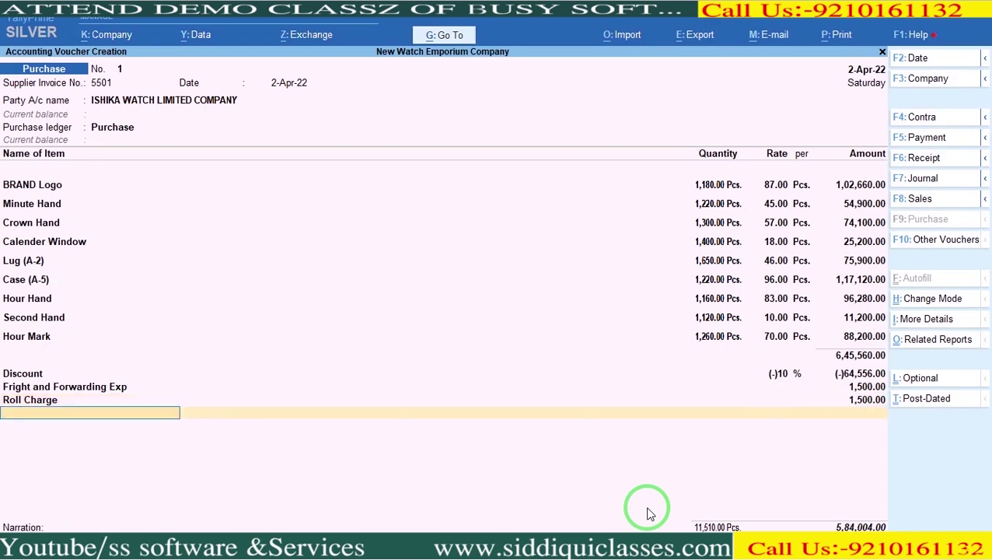
# Compare the voucher total with the invoice's net amount and save the purchase voucher
pyautogui.hotkey('alt', 'Tab')
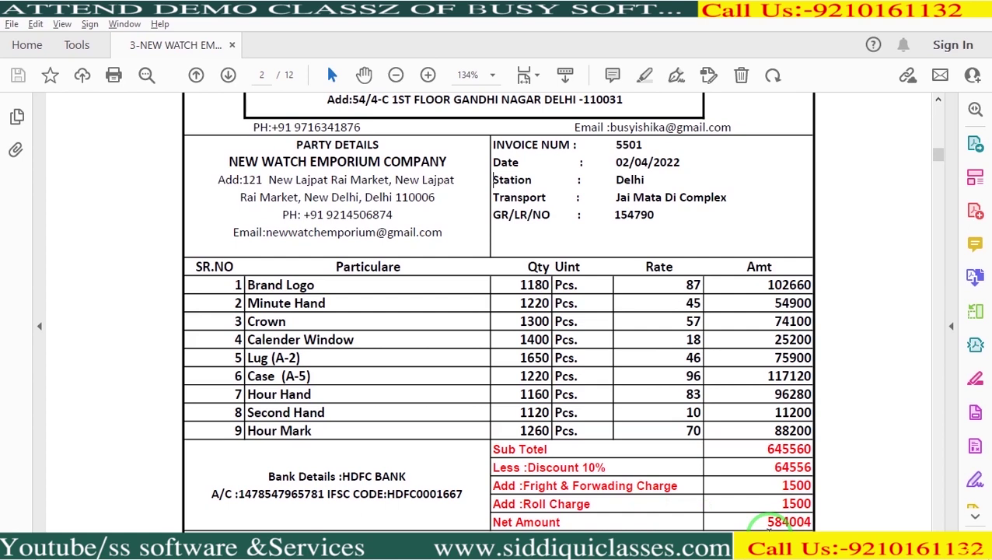
pyautogui.hotkey('alt', 'Tab')
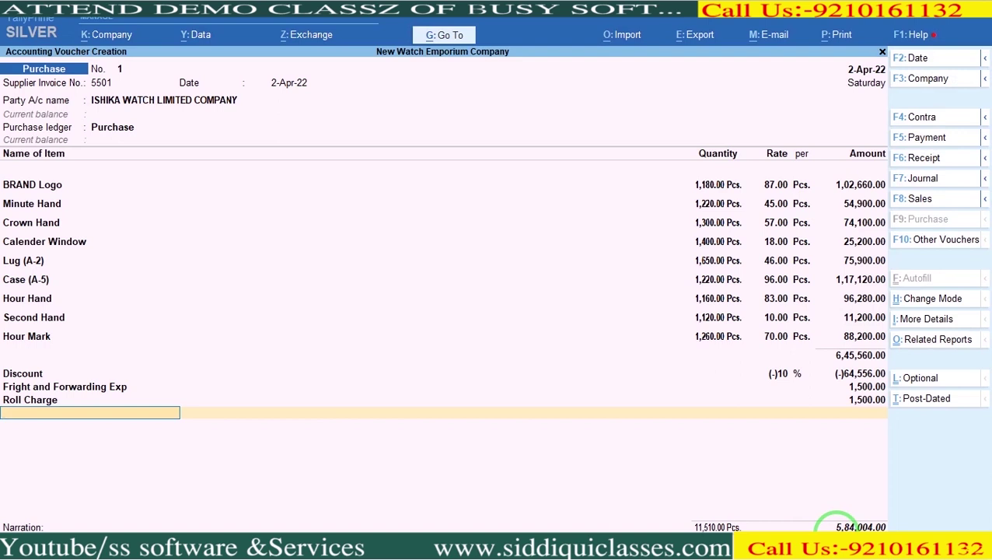
pyautogui.press('ctrl')
pyautogui.hotkey('ctrl', 'a')
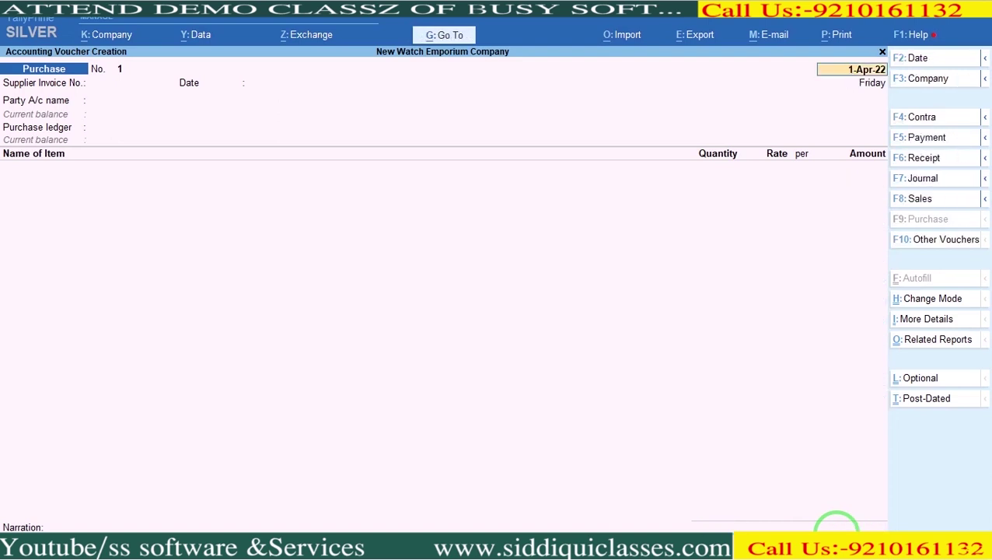
# Leave voucher entry and open the Stock Summary to examine the items' closing quantities, rates and values
pyautogui.press('BackSpace')
pyautogui.press('Escape')
pyautogui.press('Return')
pyautogui.press('Down')
pyautogui.press('Down')
pyautogui.press('Down')
pyautogui.press('Down')
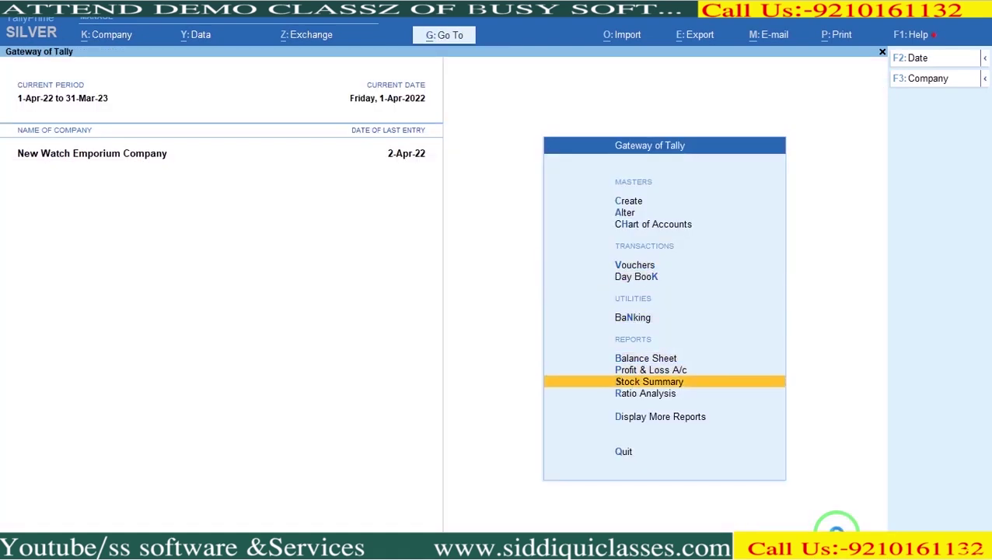
pyautogui.press('Return')
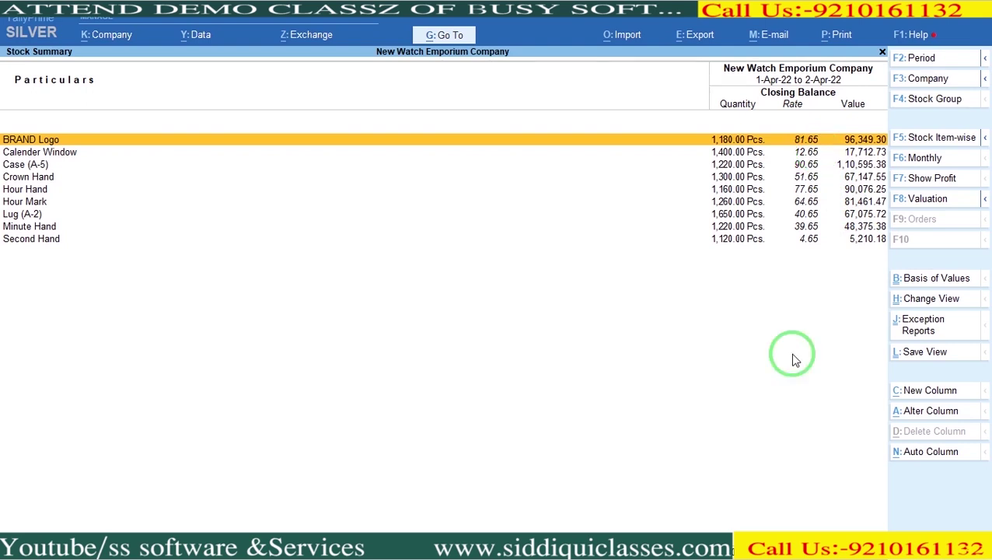
pyautogui.hotkey('alt', 'Tab')
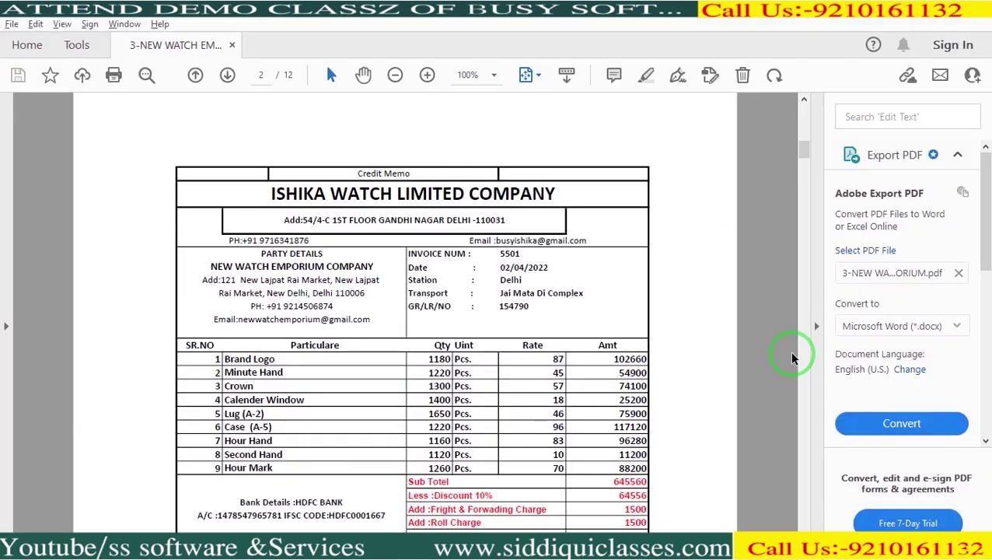
pyautogui.scroll(-1, 792, 358)
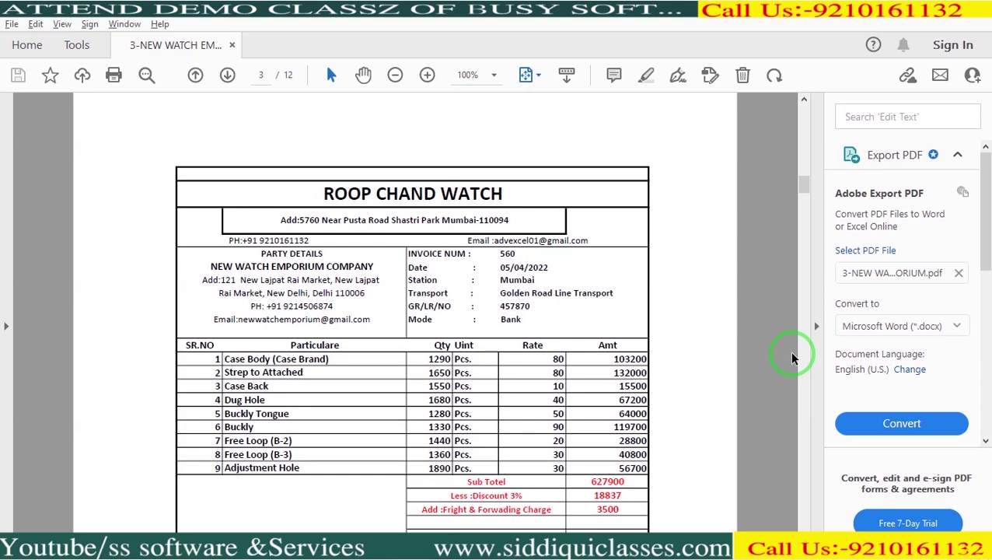
pyautogui.scroll(-1, 792, 358)
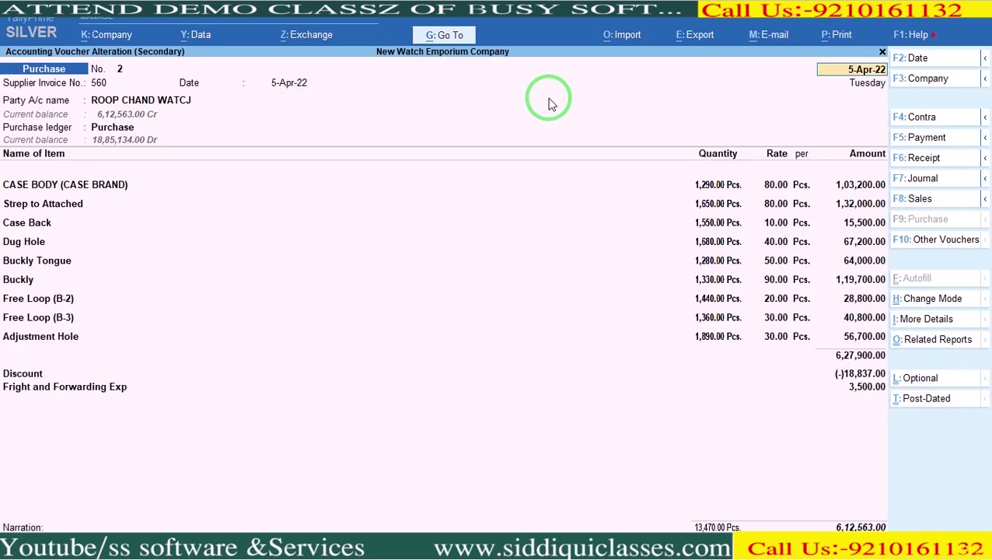
pyautogui.press('BackSpace')
pyautogui.press('Escape')
pyautogui.press('Down')
pyautogui.press('Return')
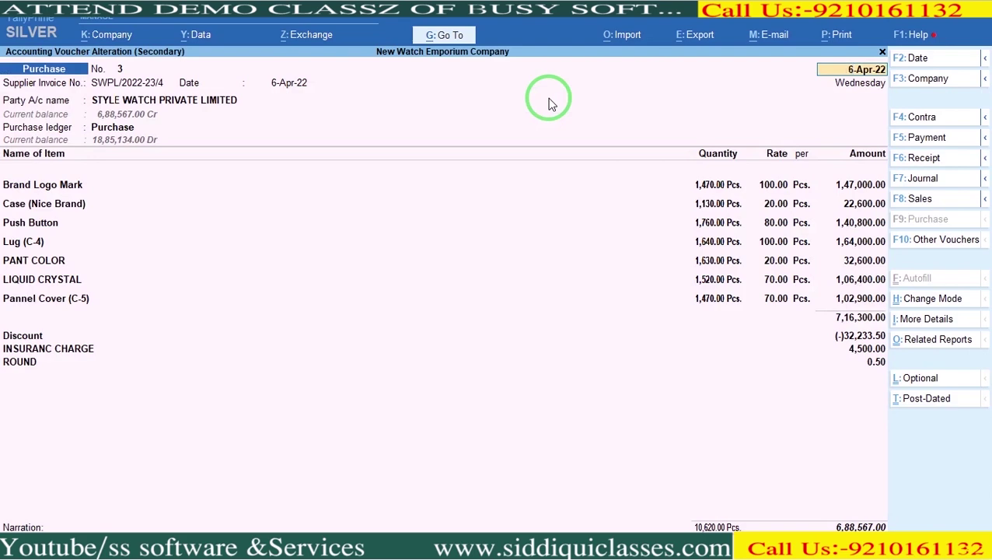
pyautogui.press('BackSpace')
pyautogui.press('Escape')
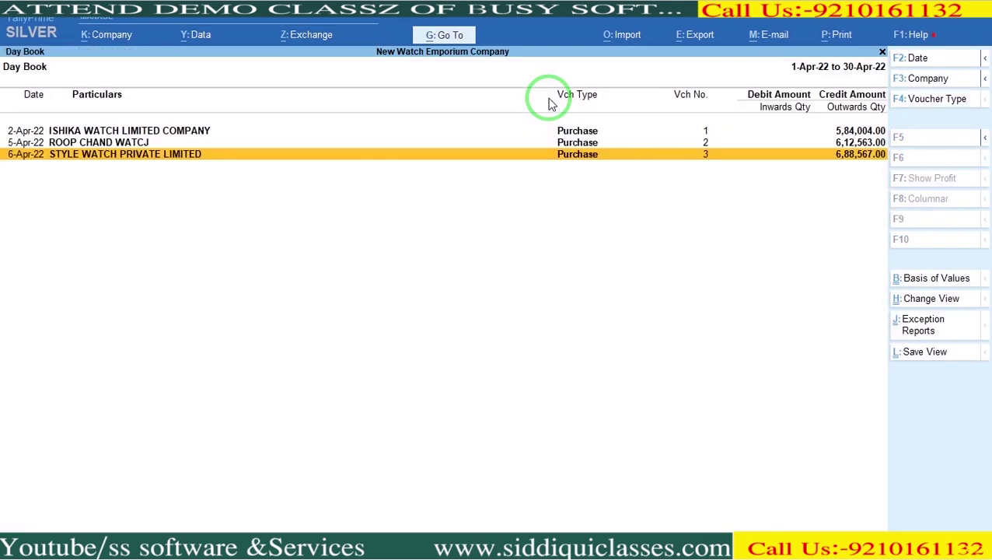
# Leave the Day Book, examine the available voucher types from voucher entry, view the Stock Journal screen and close it
pyautogui.press('Escape')
pyautogui.press('Up')
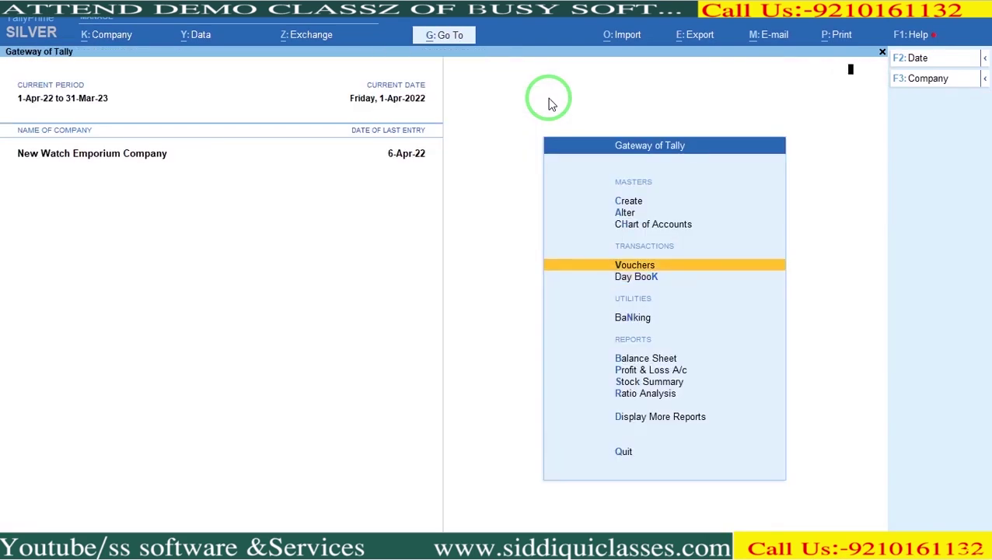
pyautogui.press('Return')
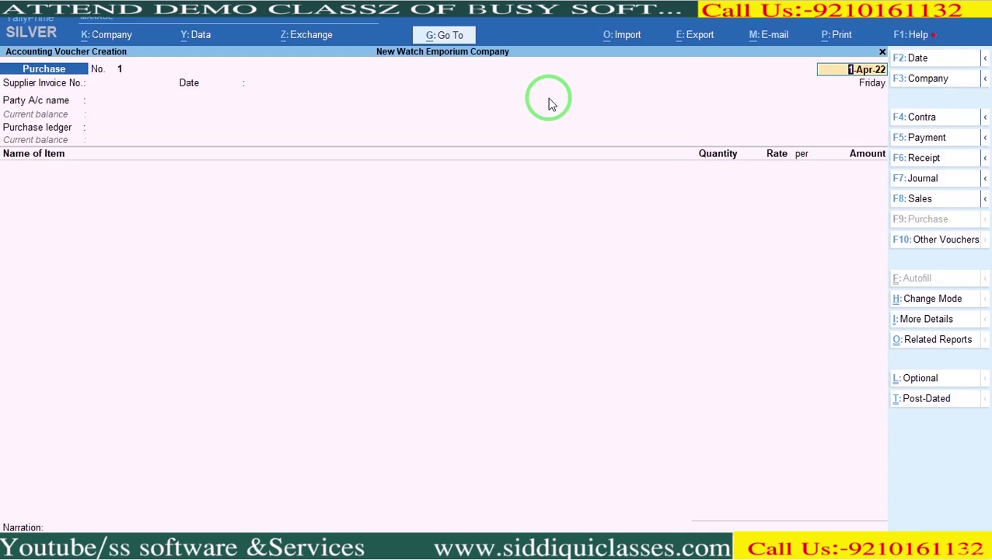
pyautogui.click(966, 247)
pyautogui.press('Down')
pyautogui.press('Down')
pyautogui.press('Down')
pyautogui.press('Down')
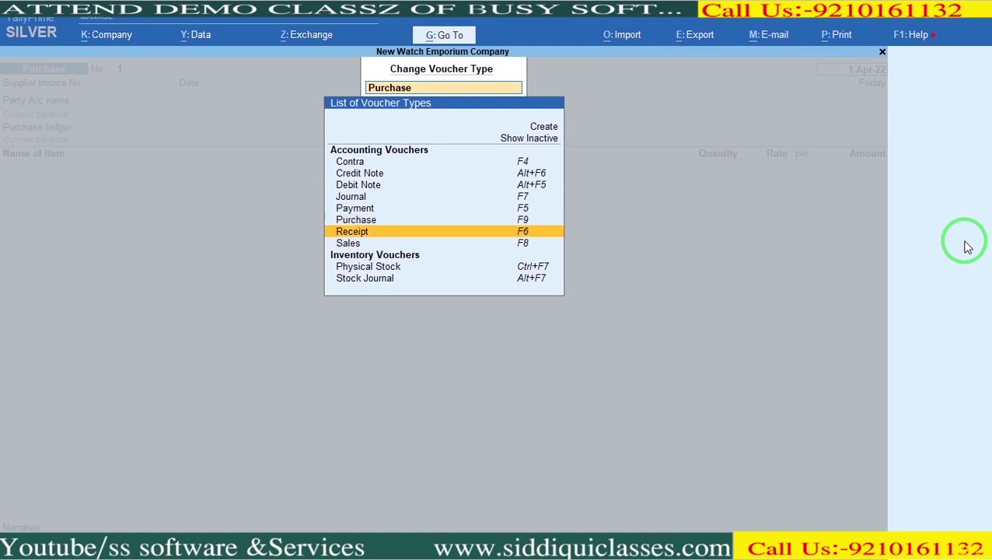
pyautogui.press('Return')
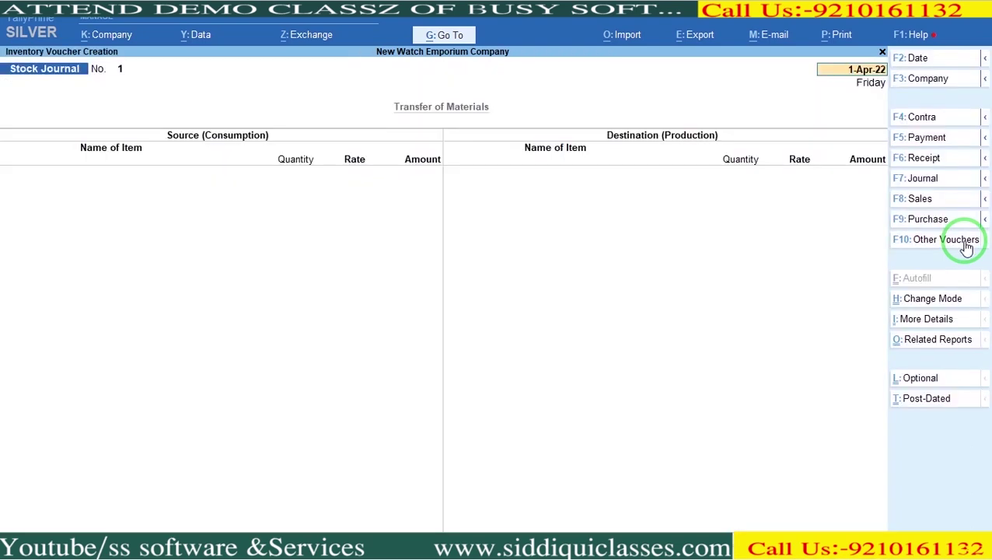
pyautogui.press('Escape')
pyautogui.press('Return')
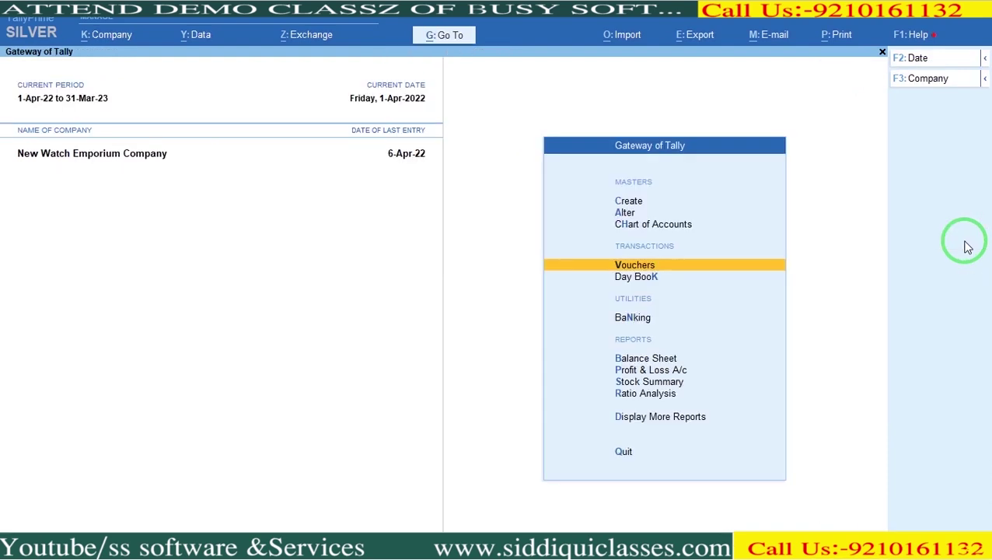
# Start creating a voucher type master named MANUFACTURING VOUCHER without an alias
pyautogui.press('Up')
pyautogui.press('Up')
pyautogui.press('Up')
pyautogui.press('Return')
pyautogui.press('Down')
pyautogui.press('Down')
pyautogui.press('Down')
pyautogui.press('Return')
pyautogui.write('M')
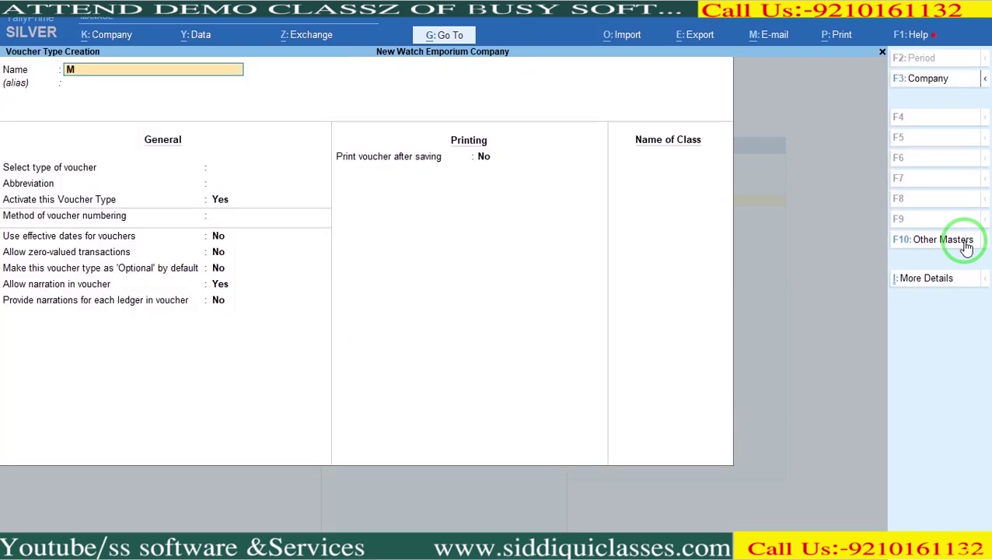
pyautogui.write('ANUFACTURING')
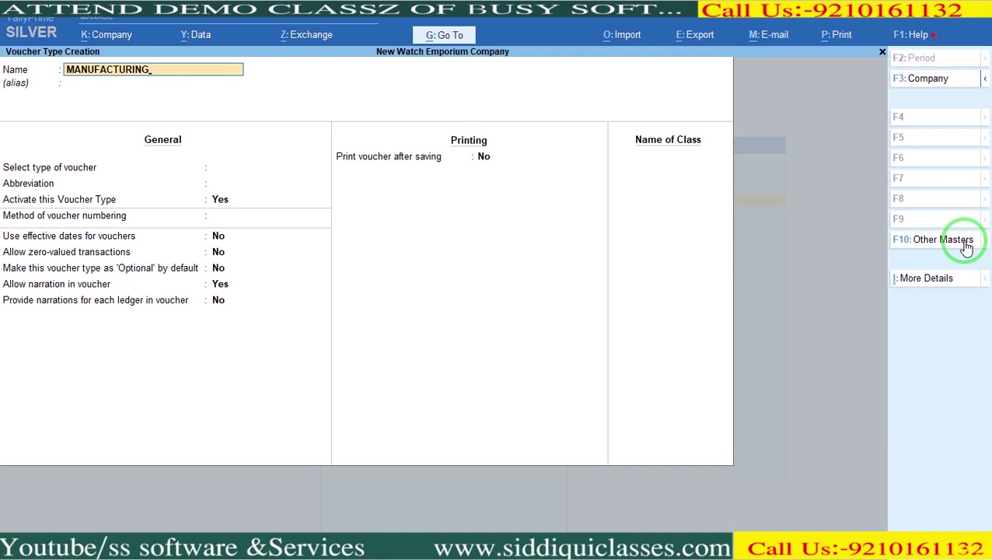
pyautogui.write(' VOUCHER')
pyautogui.press('Return')
pyautogui.press('Return')
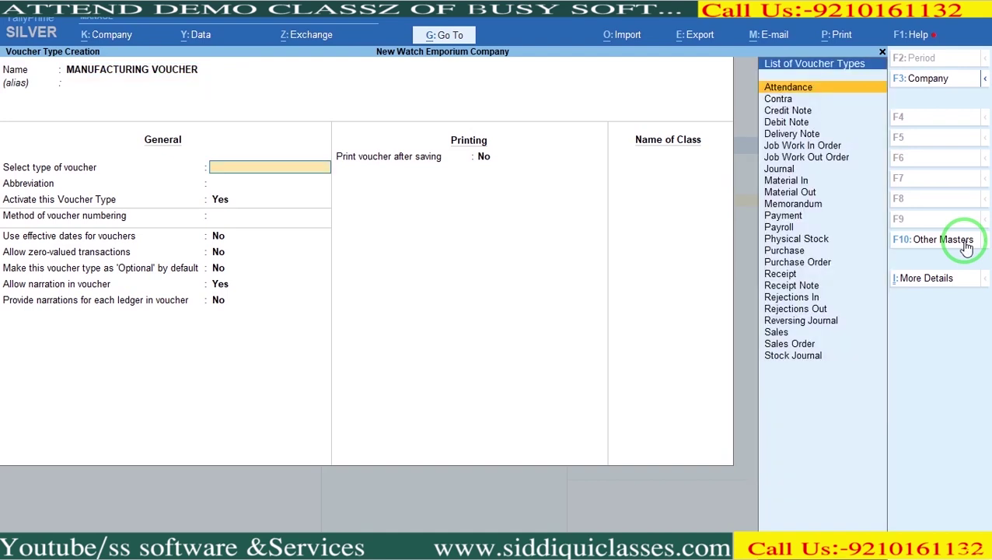
# Base the voucher type on Stock Journal, enable its use as a Manufacturing Journal, and save it, returning to the Gateway of Tally
pyautogui.write('ST')
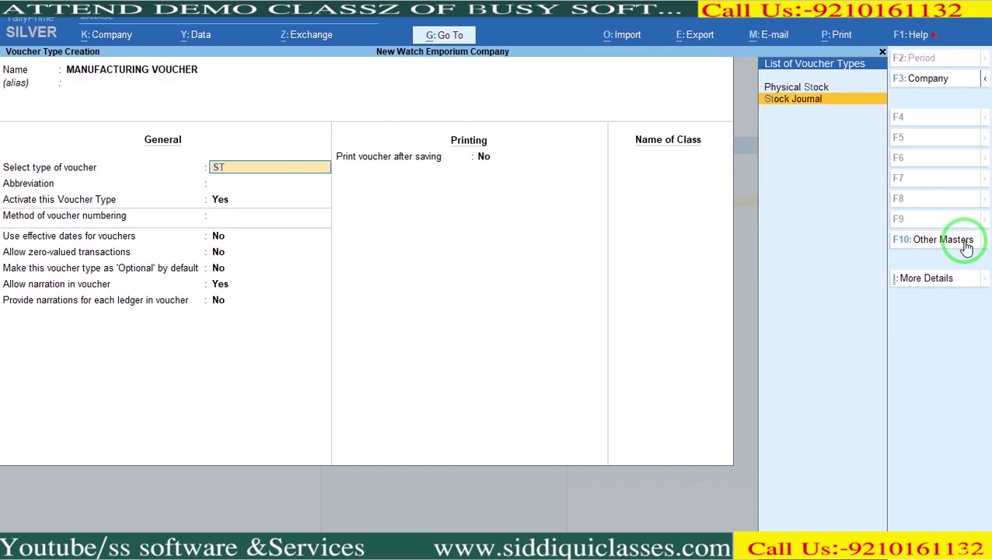
pyautogui.press('Return')
pyautogui.press('Return')
pyautogui.press('Return')
pyautogui.press('Return')
pyautogui.press('Return')
pyautogui.press('Return')
pyautogui.press('Return')
pyautogui.press('Return')
pyautogui.press('Return')
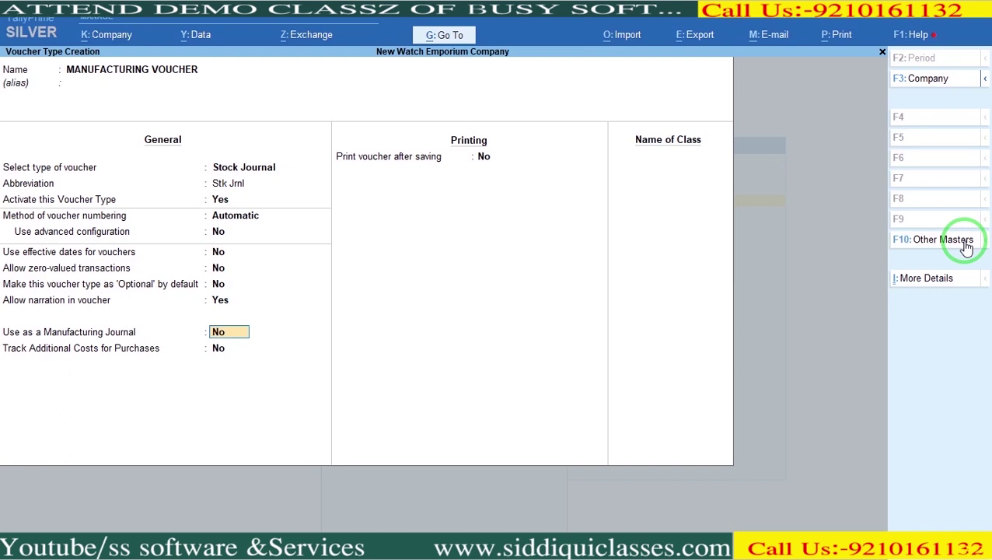
pyautogui.write('Y')
pyautogui.press('Return')
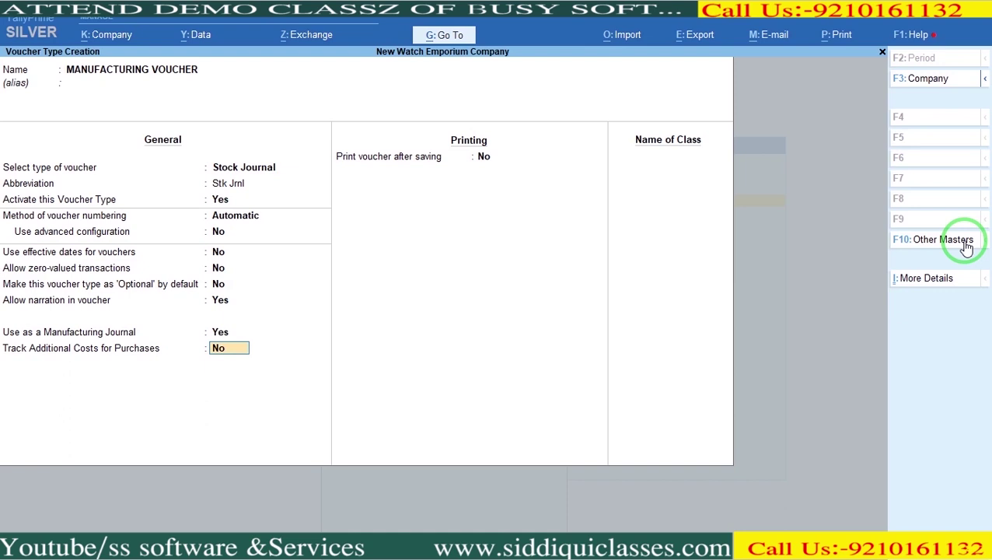
pyautogui.hotkey('ctrl', 'a')
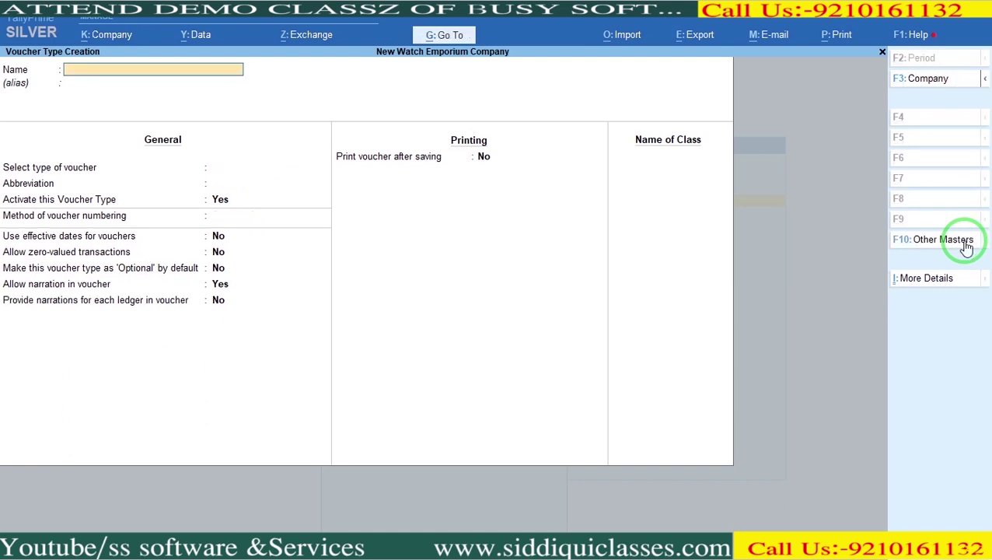
pyautogui.press('Escape')
pyautogui.press('y')
pyautogui.press('Escape')
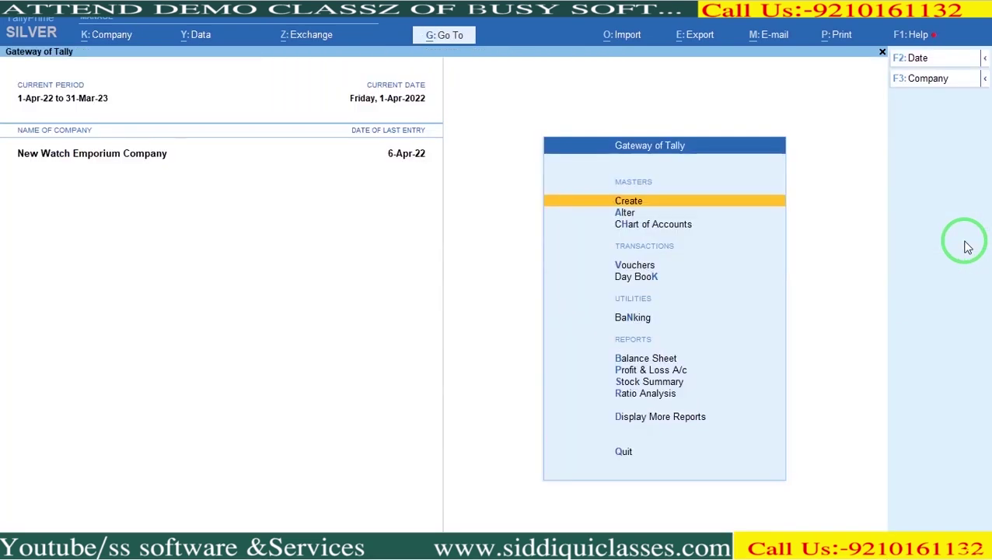
# Open voucher entry and change the voucher type to MANUFACTURING VOUCHER
pyautogui.press('Down')
pyautogui.press('Down')
pyautogui.press('Down')
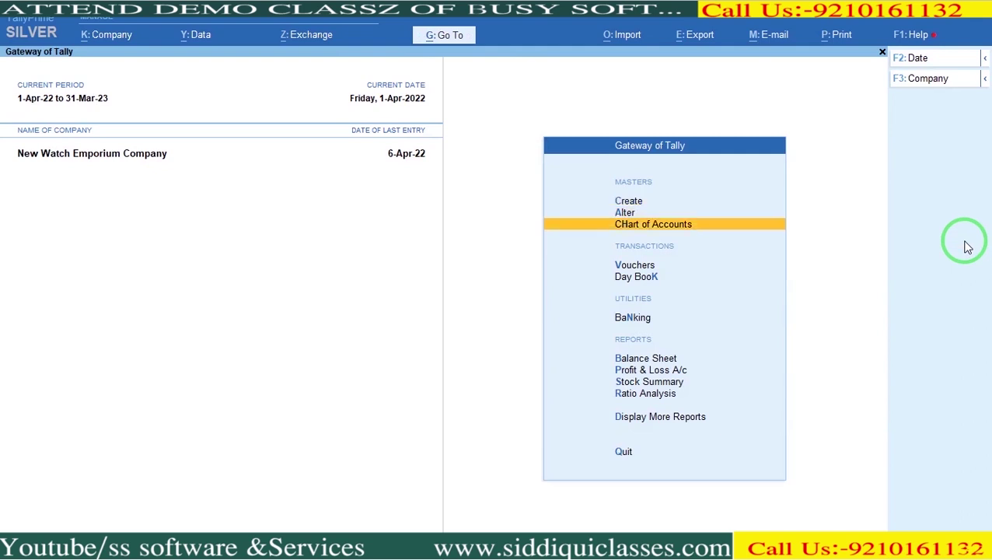
pyautogui.press('Return')
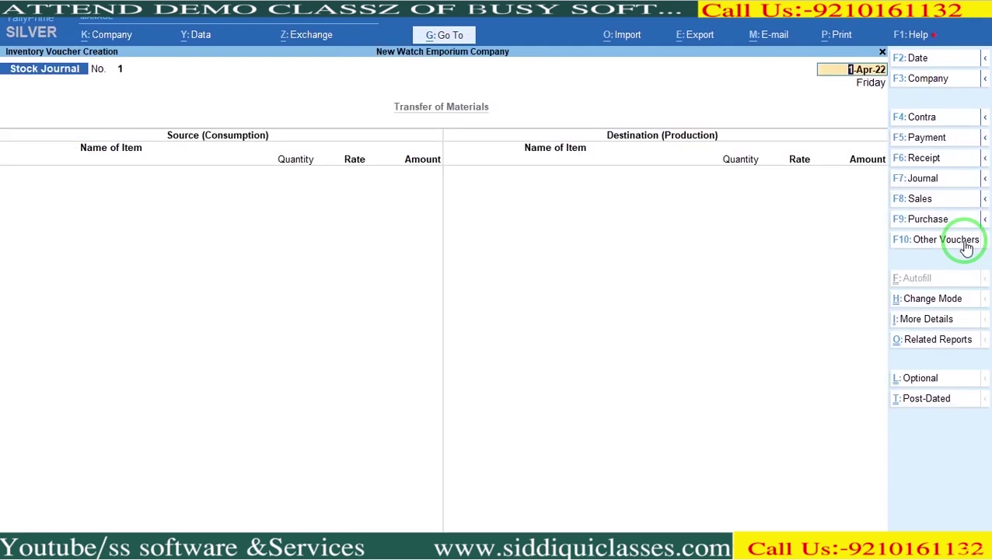
pyautogui.press('F10')
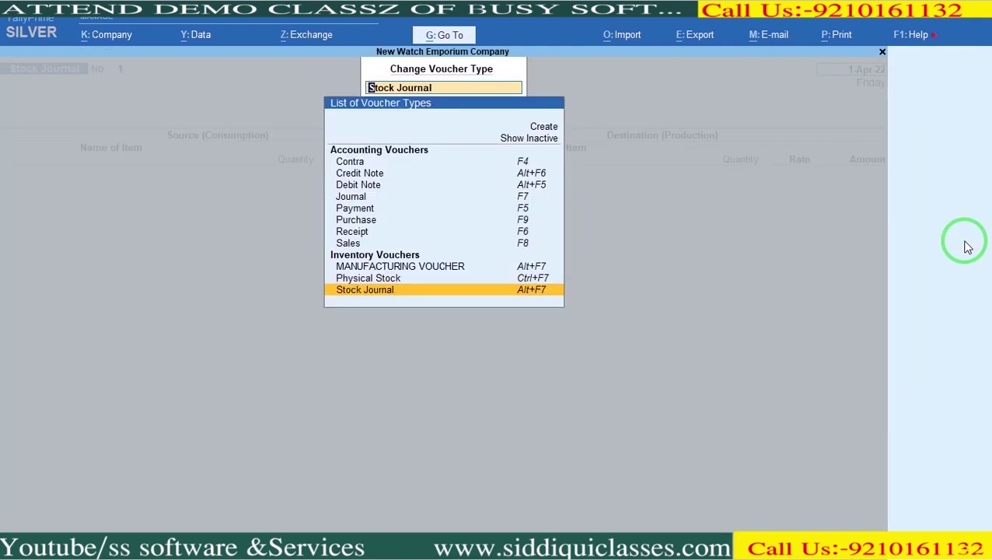
pyautogui.press('Up')
pyautogui.press('Up')
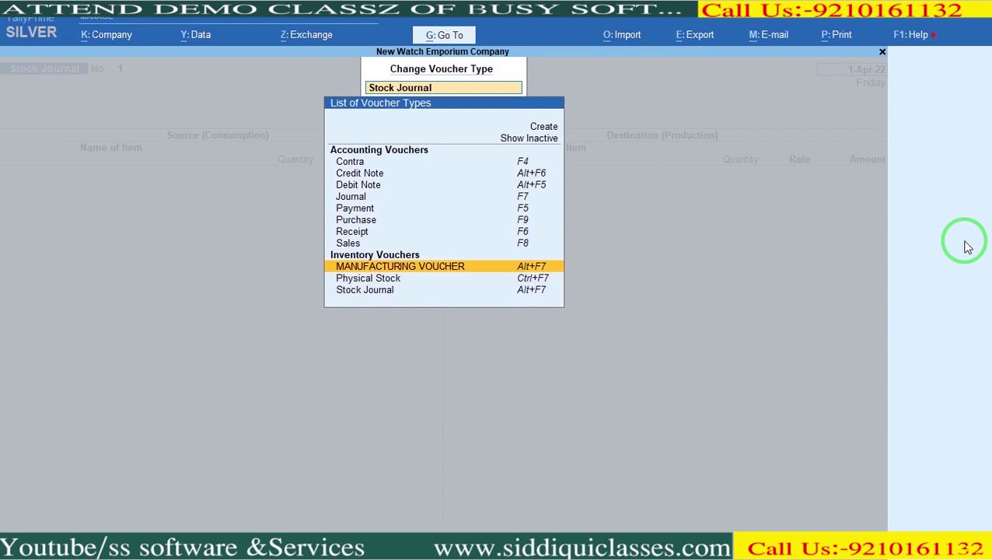
pyautogui.press('Return')
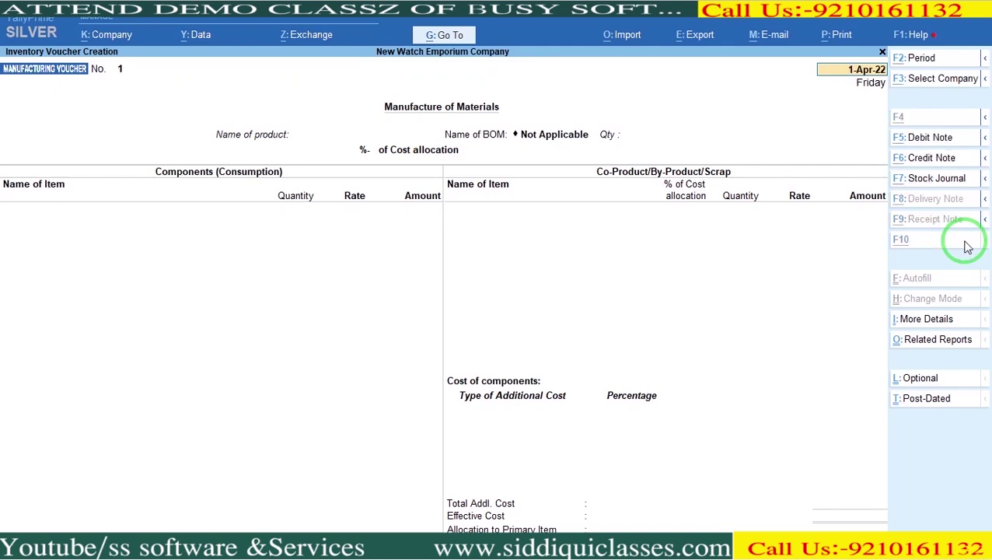
# Switch to the PDF and examine the Production Manufacturing sheet on page 5 for its date, quantity, expenses and raw materials
pyautogui.hotkey('alt', 'Tab')
pyautogui.press('Right')
pyautogui.press('Down')
pyautogui.press('Down')
pyautogui.press('Down')
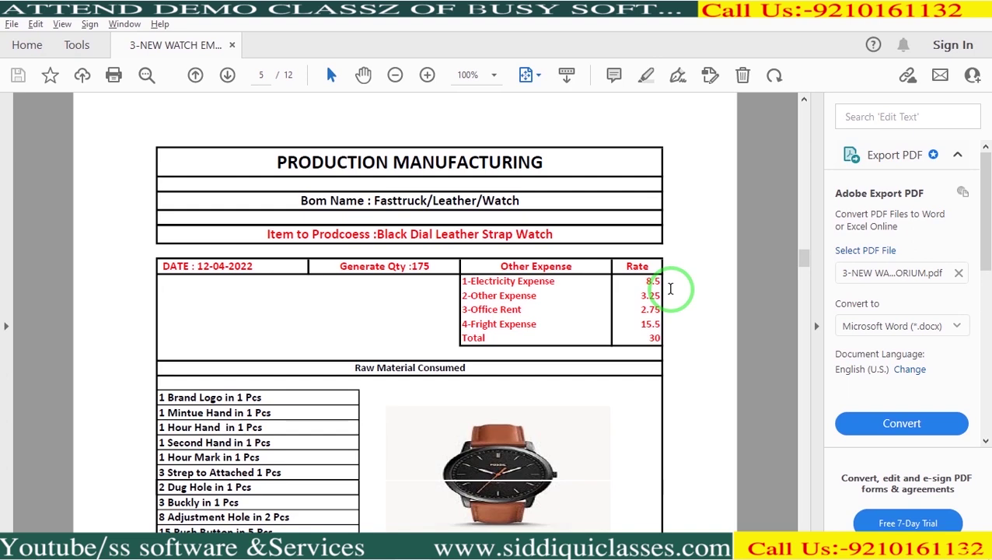
# Switch back to TallyPrime and set the manufacturing voucher's date to 12-Apr-22
pyautogui.hotkey('alt', 'Tab')
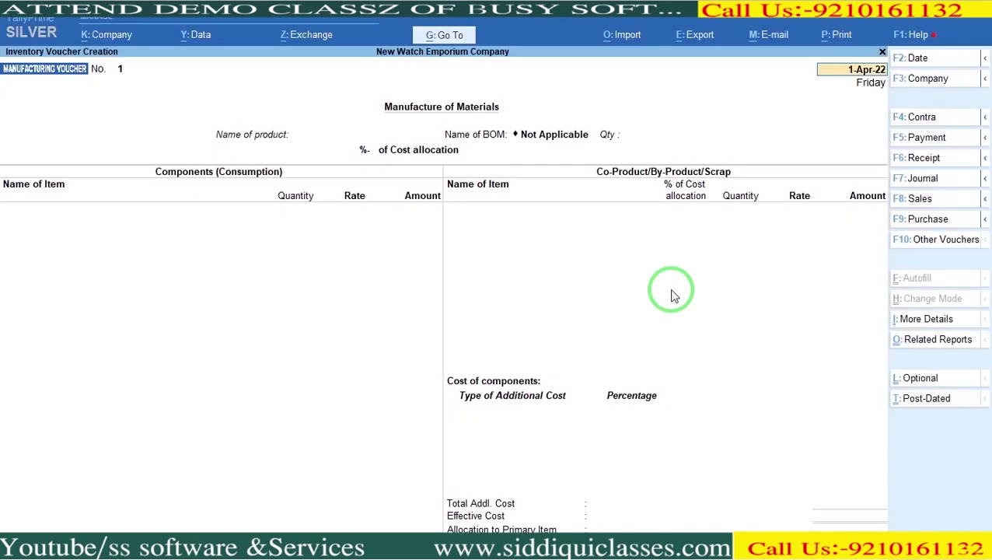
pyautogui.press('F2')
pyautogui.write('12-4')
pyautogui.press('Return')
pyautogui.press('Return')
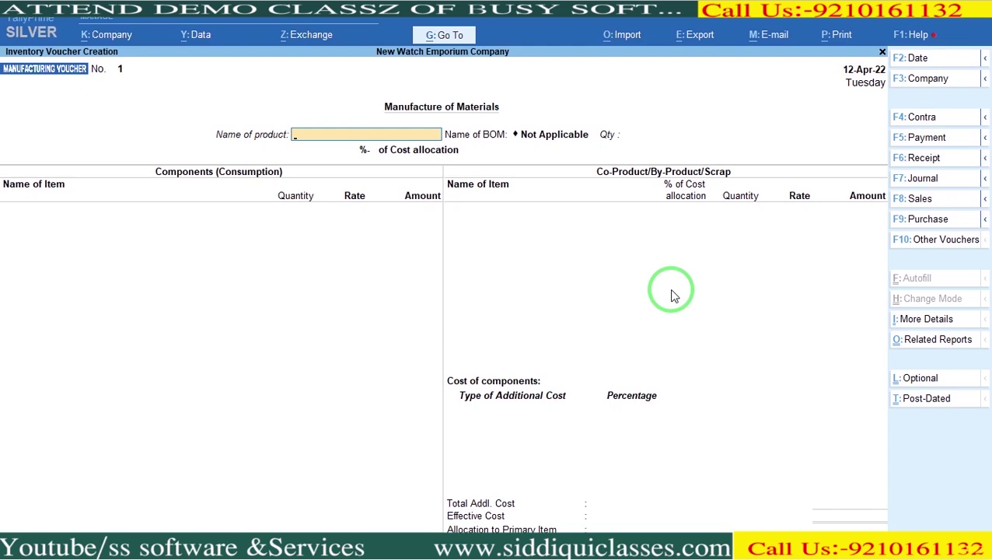
# Start creating the stock item Black Dial Leather Strap Watch as the voucher's product
pyautogui.hotkey('alt', 'c')
pyautogui.write('Black Dial Leather Strap Watch')
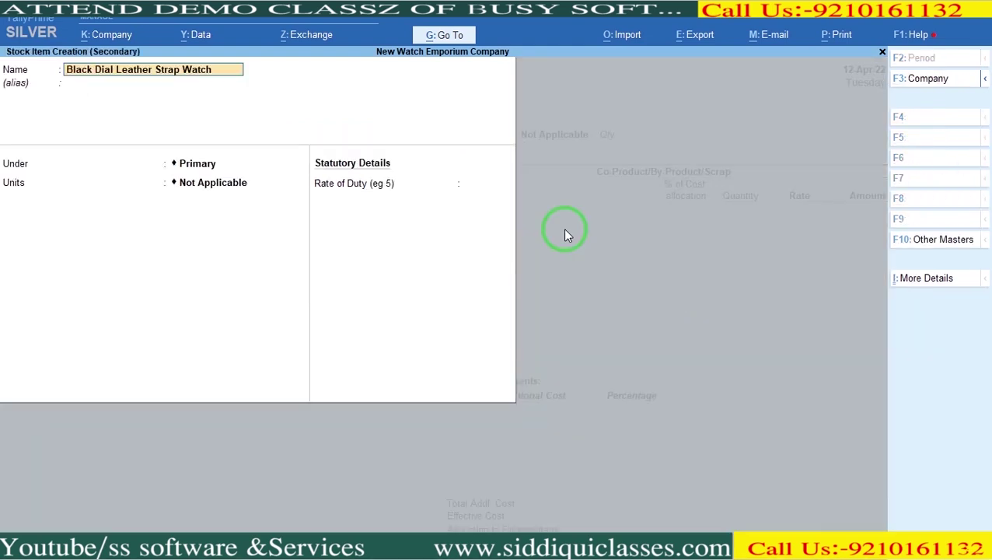
pyautogui.press('Return')
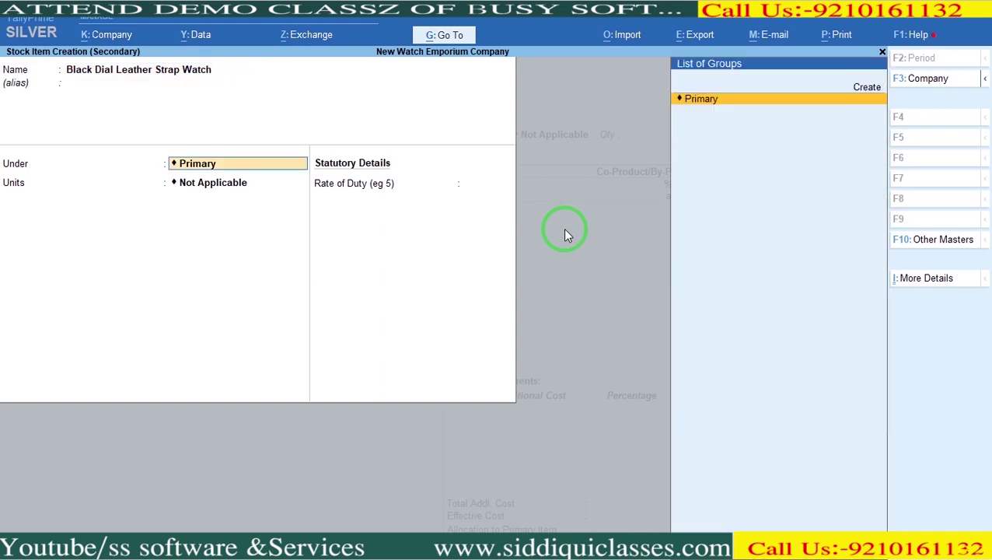
# Create the stock group FINISHED GOODS under Primary and assign it to the new stock item
pyautogui.hotkey('alt', 'c')
pyautogui.write('FIN')
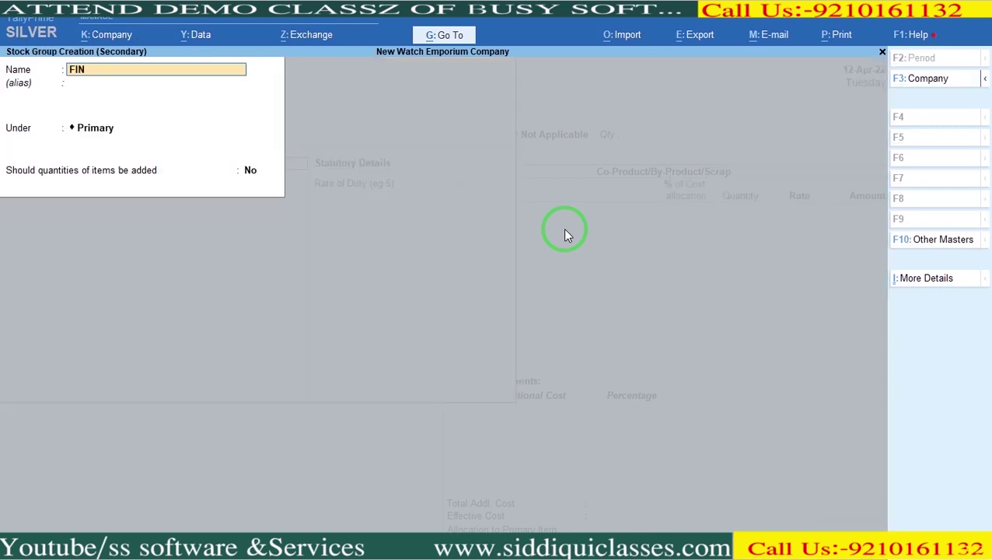
pyautogui.write('ISHED GOODS')
pyautogui.press('Return')
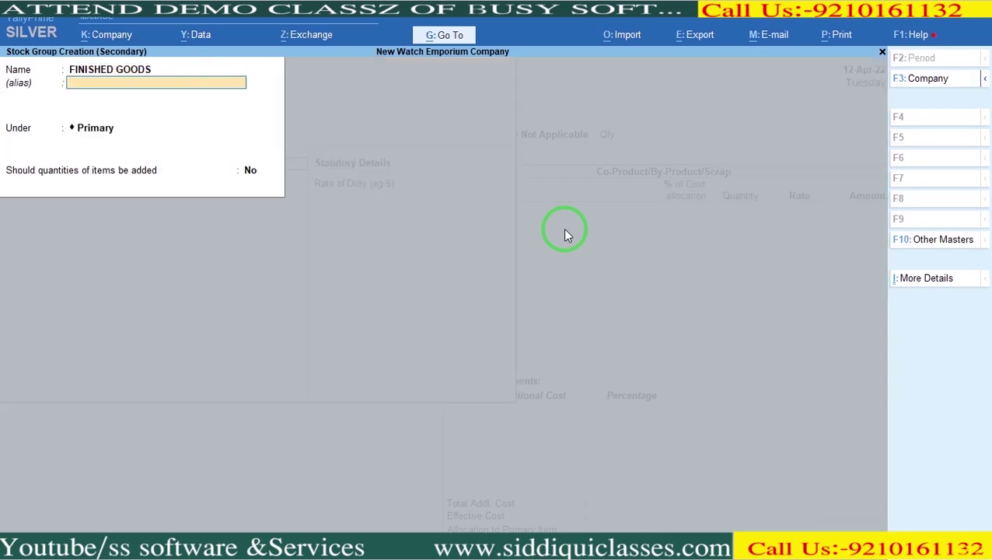
pyautogui.press('Return')
pyautogui.press('Return')
pyautogui.hotkey('ctrl', 'a')
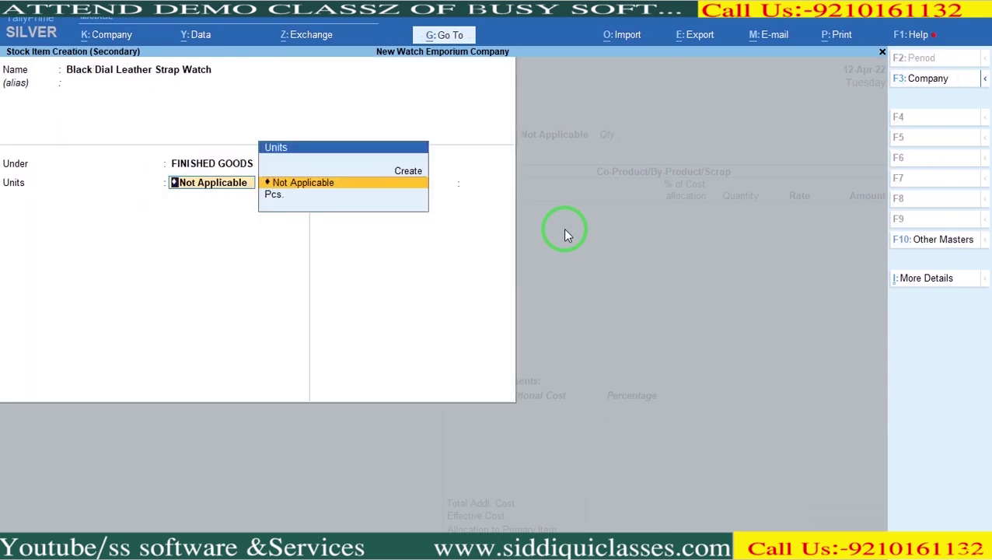
# Set the stock item's units to Pcs. and enable Set components (BOM), after checking the Bill of Materials option in the configuration
pyautogui.press('Down')
pyautogui.press('Return')
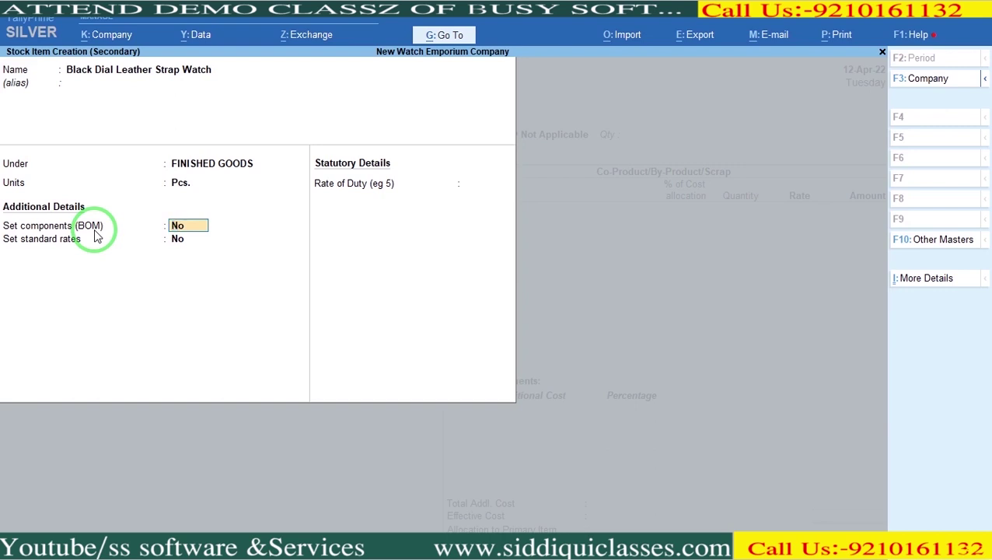
pyautogui.press('F12')
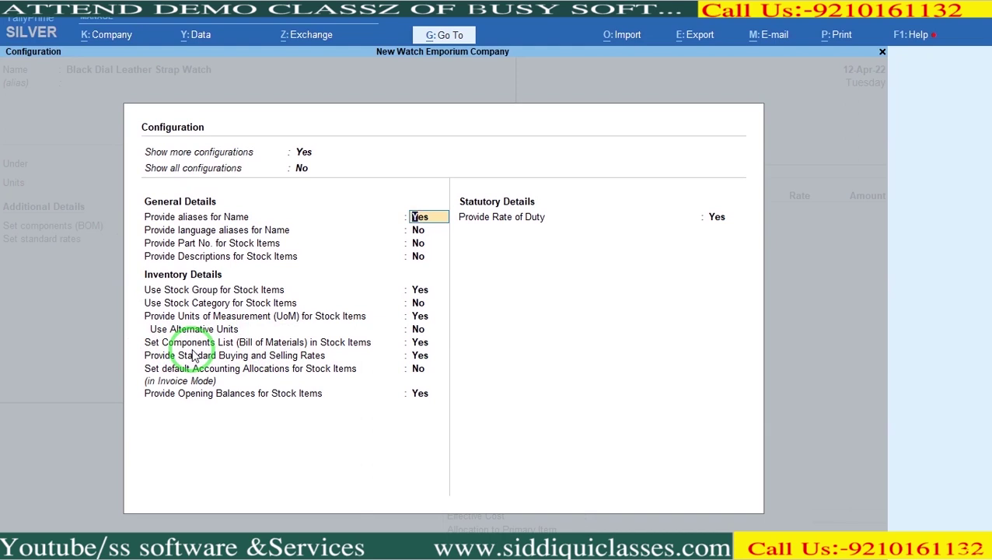
pyautogui.hotkey('ctrl', 'a')
pyautogui.press('y')
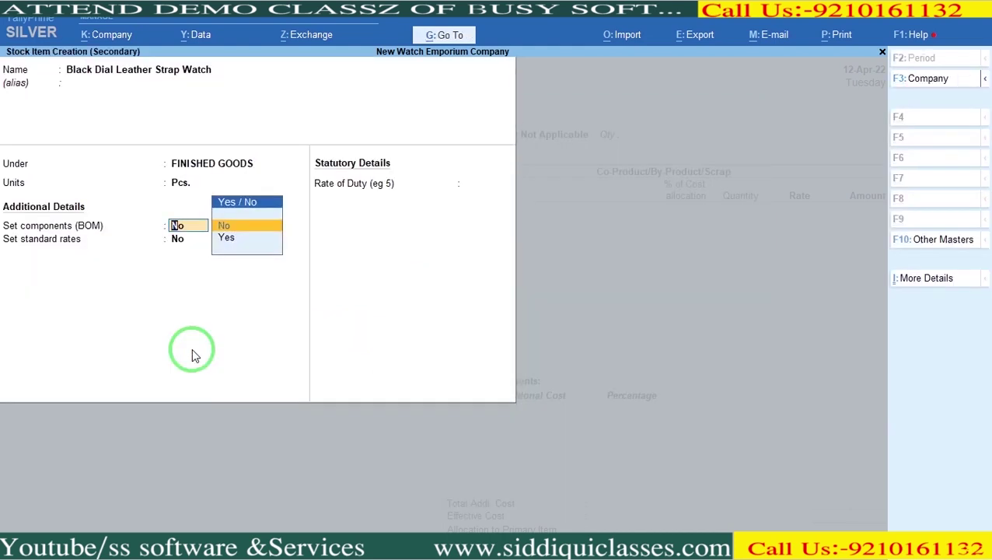
pyautogui.press('Return')
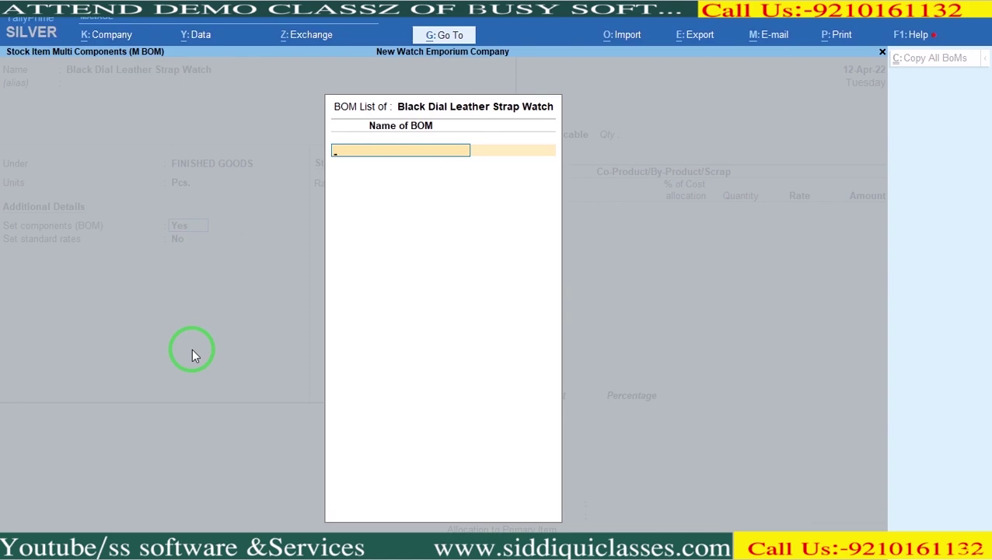
# Copy the BOM name Fasttruck/Leather/Watch from the PDF into the item's BOM list and set its unit of manufacture to 1 Pcs
pyautogui.hotkey('alt', 'Tab')
pyautogui.moveTo(374, 200); pyautogui.dragTo(458, 200)
pyautogui.click(375, 201)
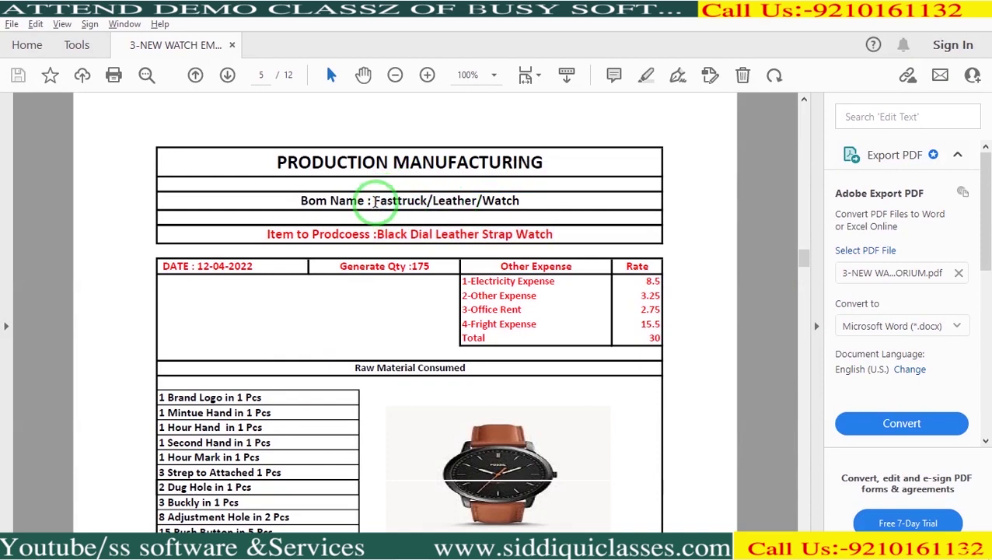
pyautogui.moveTo(374, 202); pyautogui.dragTo(520, 204)
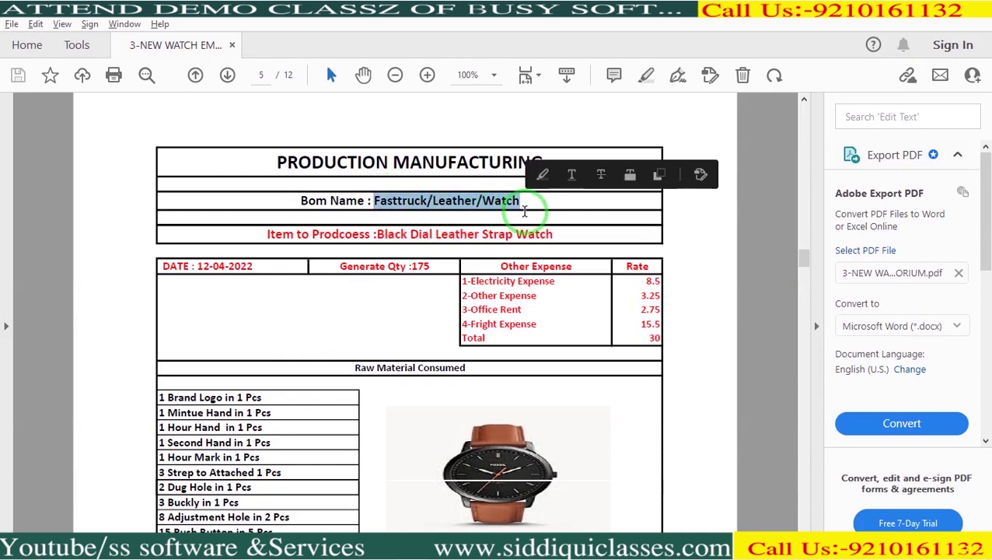
pyautogui.hotkey('alt', 'Tab')
pyautogui.hotkey('ctrl', 'alt', 'v')
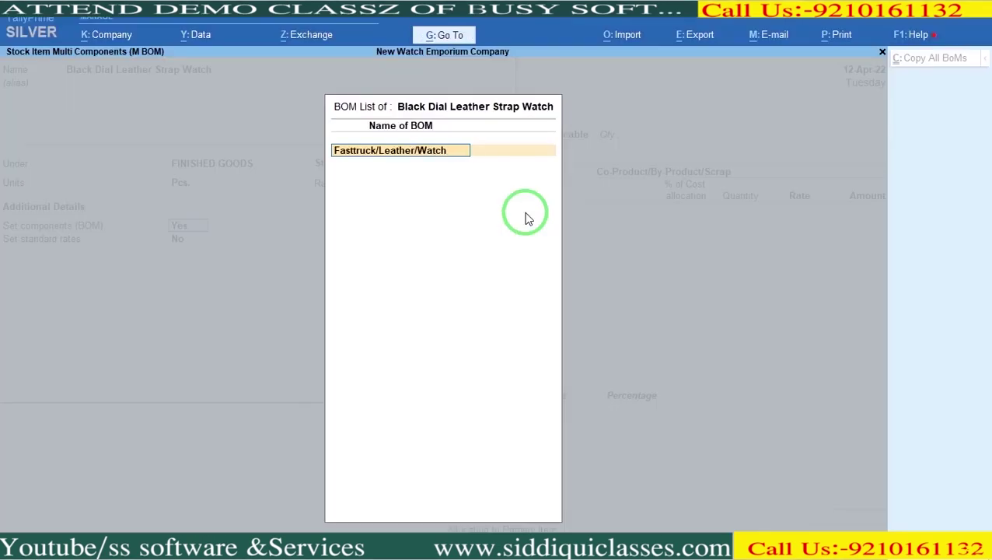
pyautogui.press('Return')
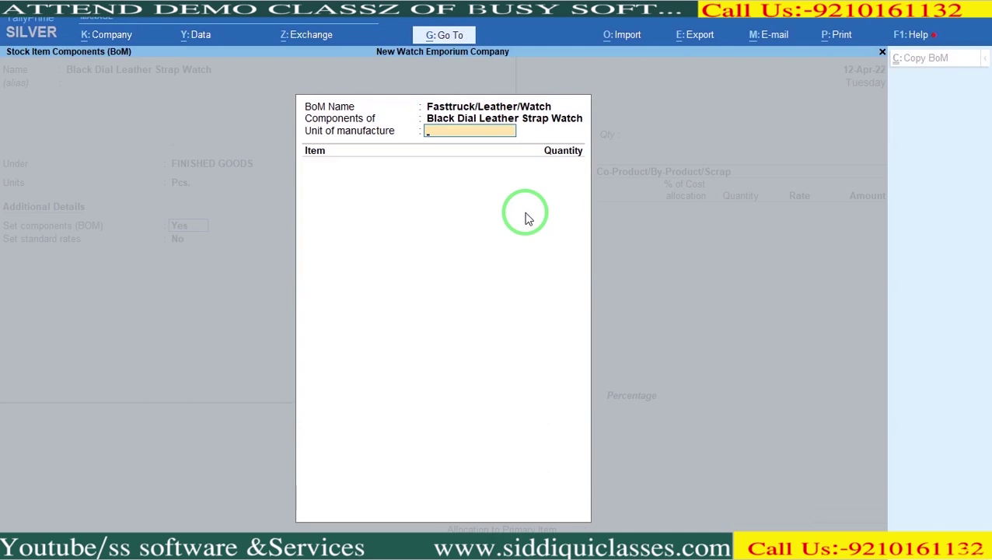
pyautogui.write('1')
pyautogui.press('Return')
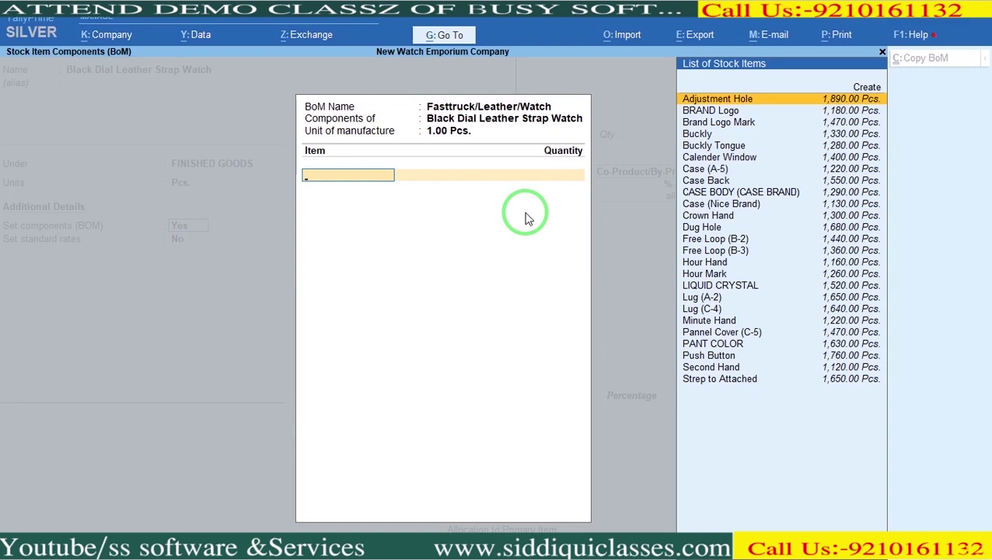
# Consult the raw material list in the PDF and add BRAND Logo to the BOM components with a quantity of 1 Pcs
pyautogui.hotkey('alt', 'Tab')
pyautogui.click(738, 235)
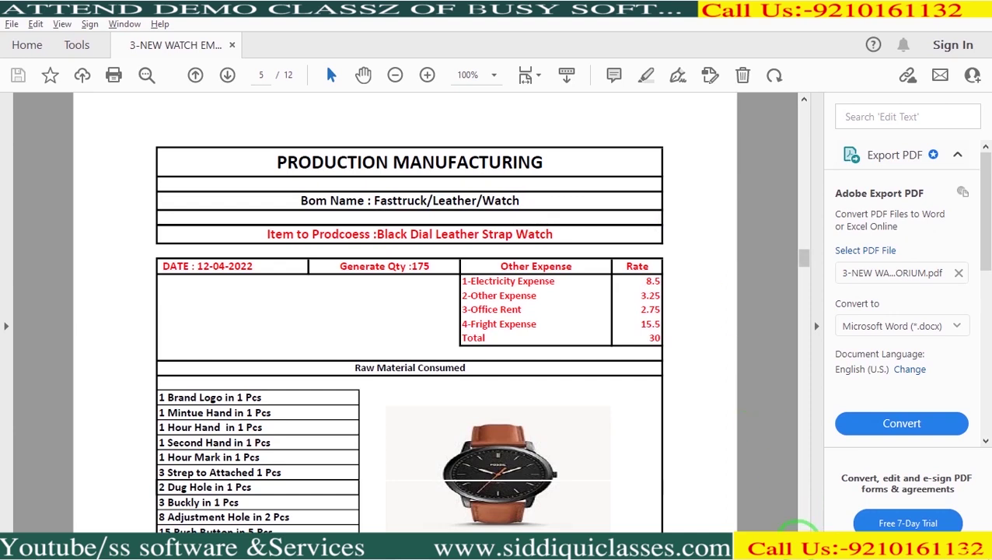
pyautogui.scroll(-3, 811, 320)
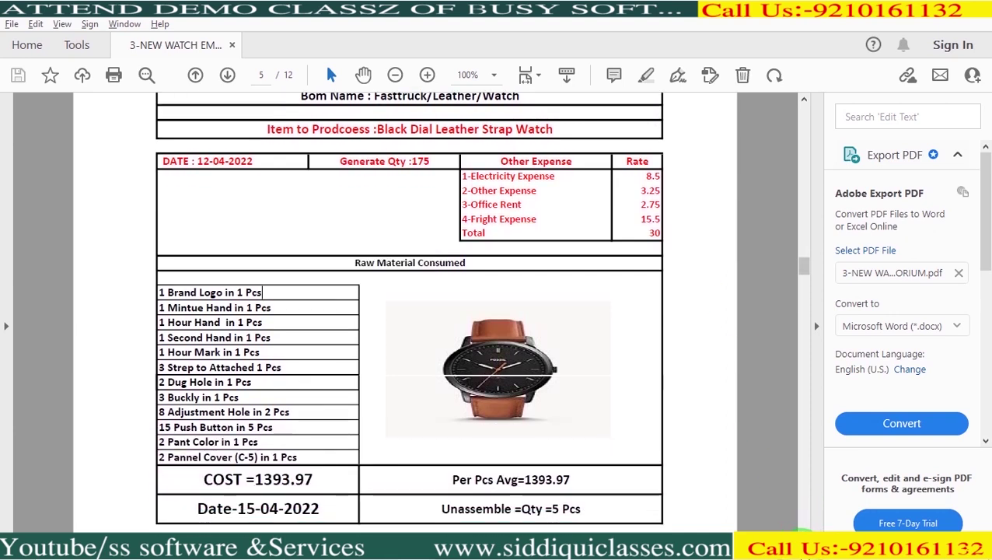
pyautogui.scroll(-1, 811, 319)
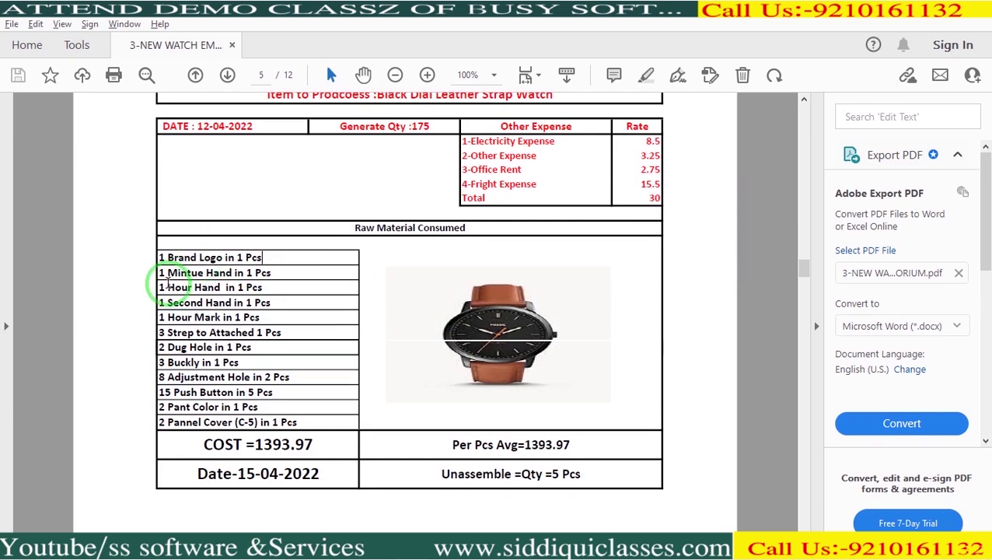
pyautogui.hotkey('alt', 'Tab')
pyautogui.write('BR')
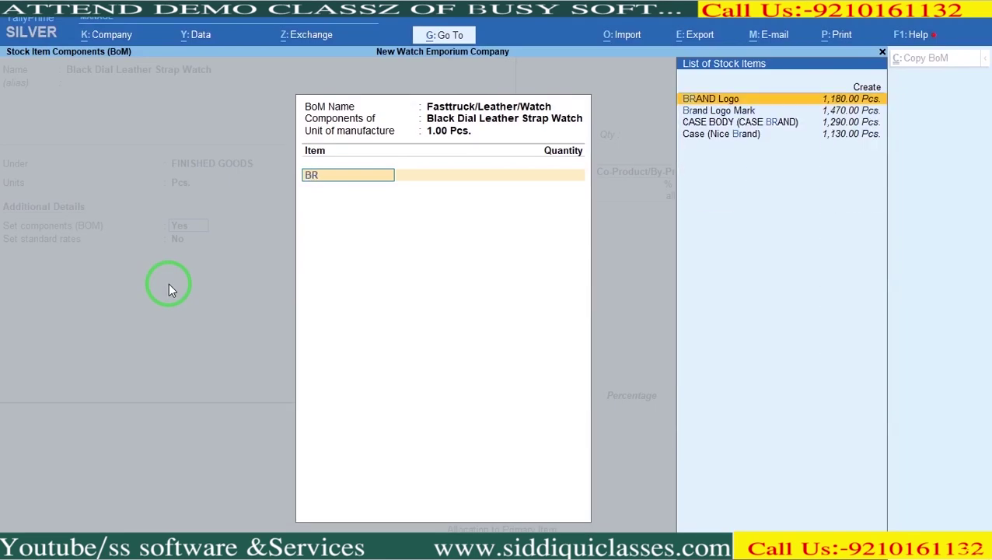
pyautogui.hotkey('alt', 'Tab')
pyautogui.hotkey('alt', 'Tab')
pyautogui.press('Return')
pyautogui.write('1')
pyautogui.press('Return')
# Add Minute Hand to the BOM components with a quantity of 1 Pcs
pyautogui.hotkey('alt', 'Tab')
pyautogui.hotkey('alt', 'Tab')
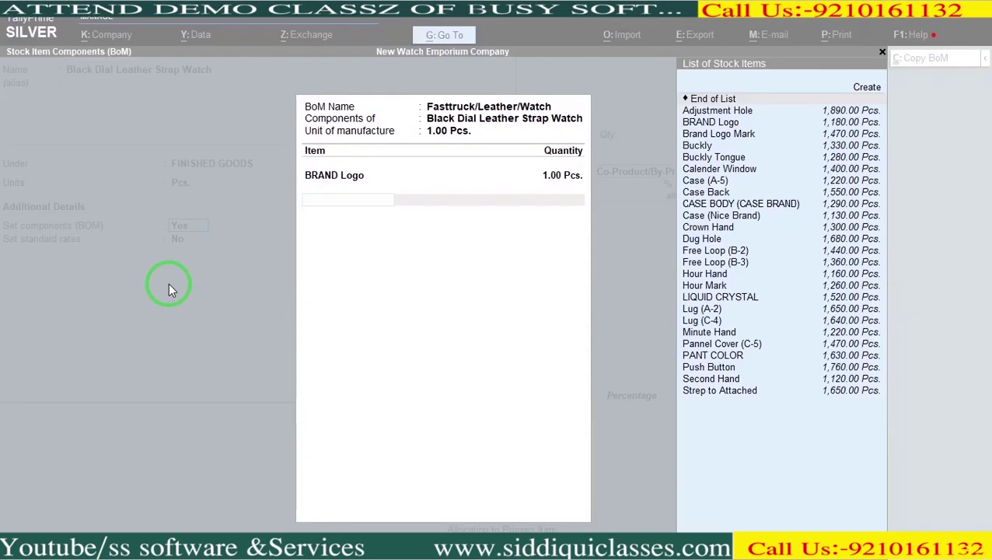
pyautogui.write('MI')
pyautogui.press('Return')
pyautogui.write('1')
pyautogui.press('Return')
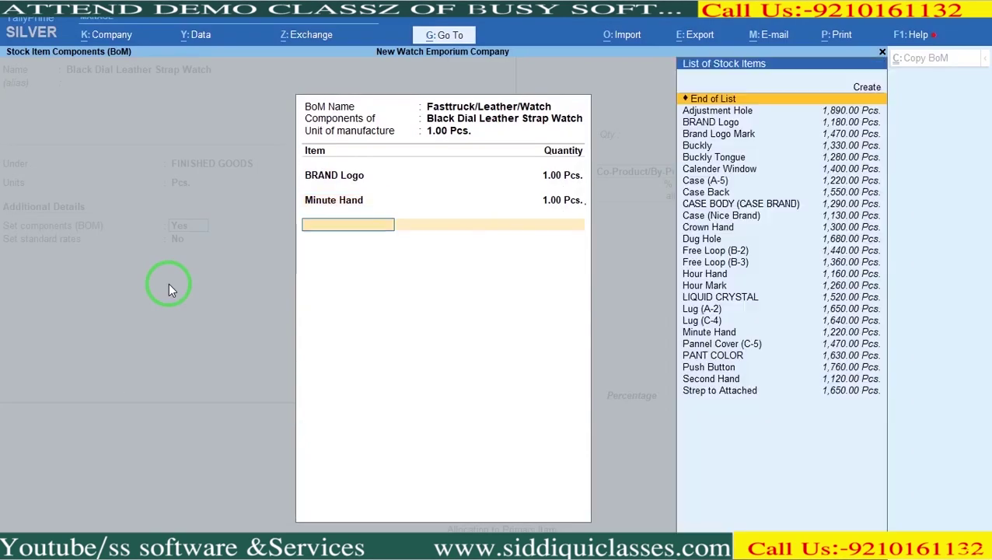
# Add Hour Hand to the BOM components with a quantity of 1 Pcs
pyautogui.hotkey('alt', 'Tab')
pyautogui.hotkey('alt', 'Tab')
pyautogui.write('HO')
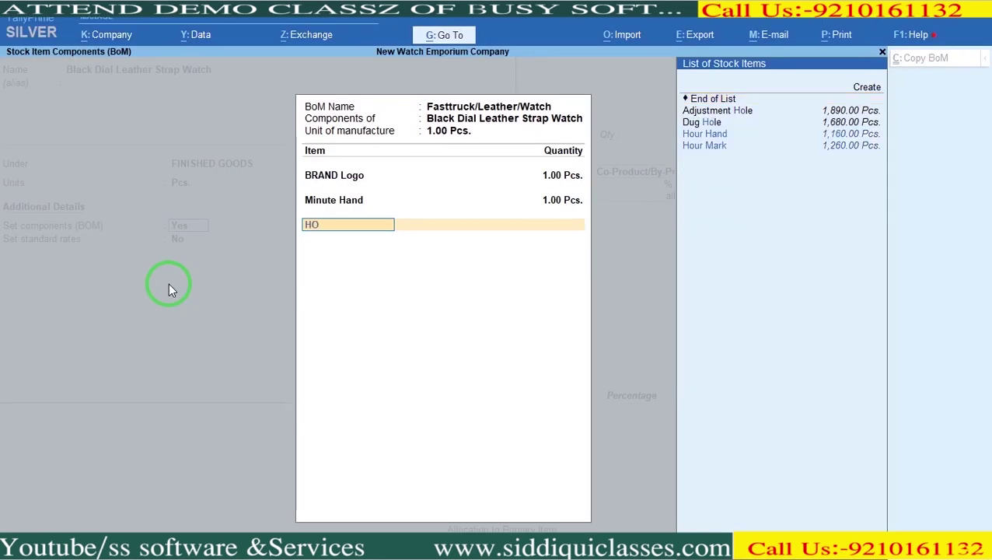
pyautogui.press('Return')
pyautogui.write('1')
pyautogui.press('Return')
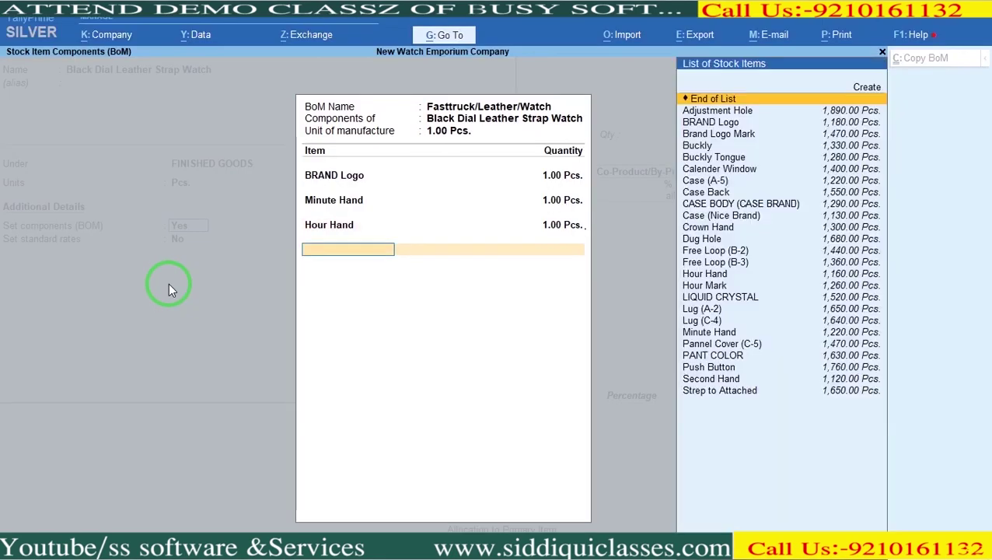
# Add Second Hand to the BOM components with a quantity of 1 Pcs
pyautogui.hotkey('alt', 'Tab')
pyautogui.hotkey('alt', 'Tab')
pyautogui.write('se')
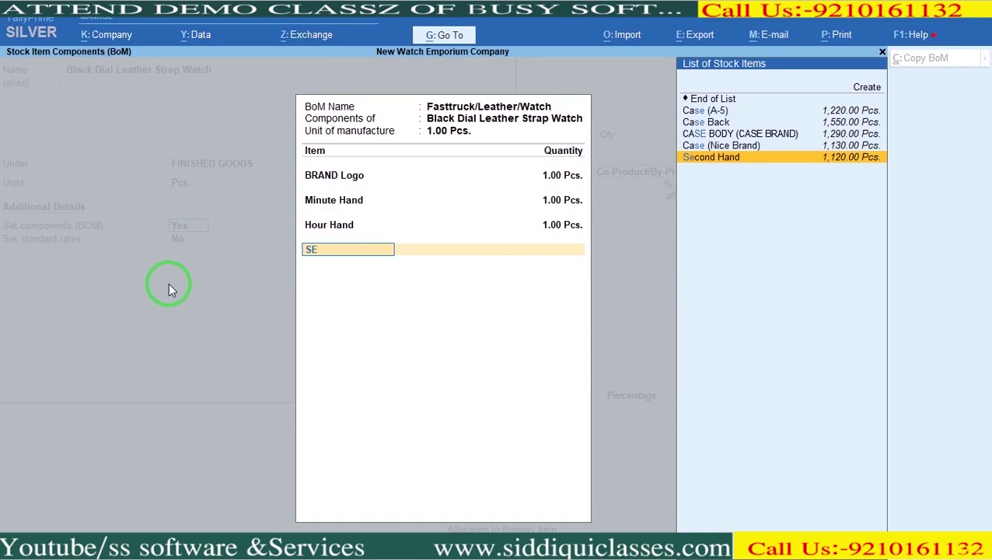
pyautogui.press('Return')
pyautogui.write('1.00 Pcs.')
pyautogui.press('Return')
# Check the PDF for the next raw material and add Hour Mark to the BOM components with a quantity of 1 Pcs
pyautogui.hotkey('alt', 'Tab')
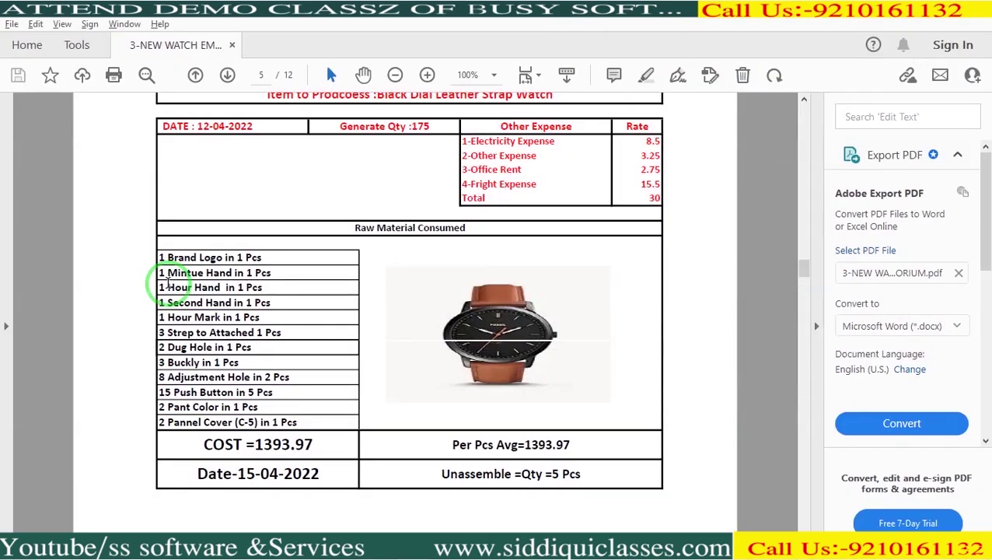
pyautogui.hotkey('alt', 'Tab')
pyautogui.write('hou')
pyautogui.press('Down')
pyautogui.press('Return')
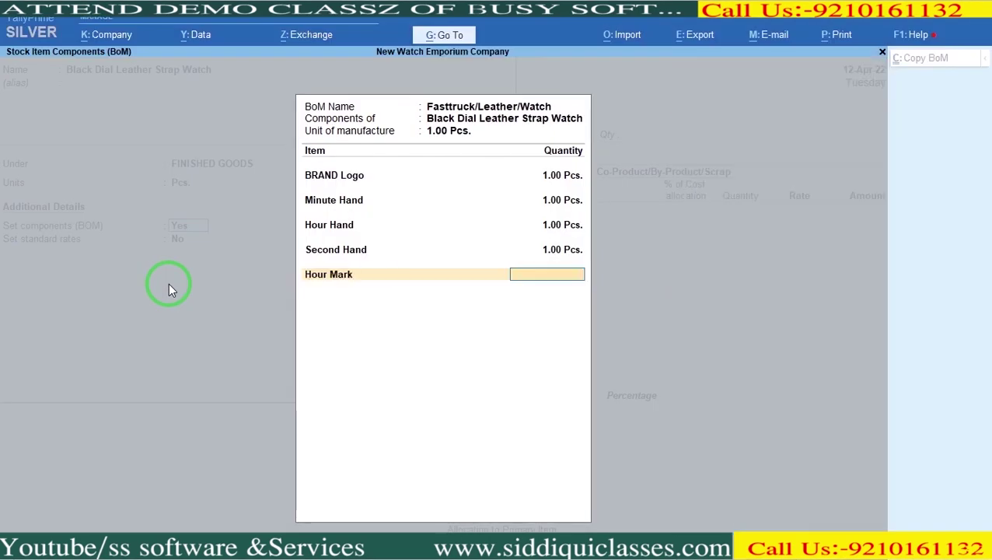
pyautogui.write('1')
pyautogui.press('Return')
pyautogui.hotkey('alt', 'Tab')
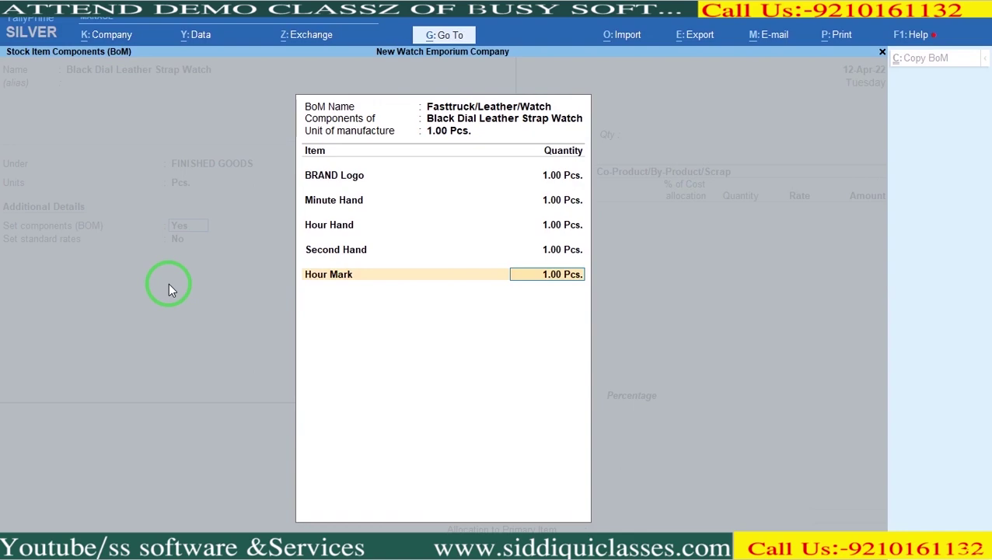
pyautogui.press('Return')
# Add Strep to Attached to the BOM components with a quantity of 3 Pcs., following the PDF
pyautogui.hotkey('alt', 'Tab')
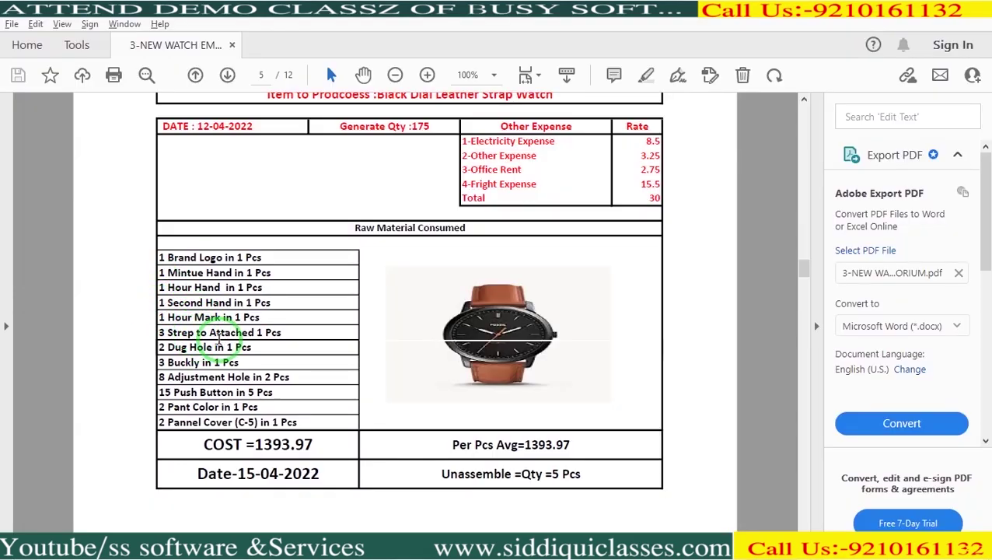
pyautogui.hotkey('alt', 'Tab')
pyautogui.write('St')
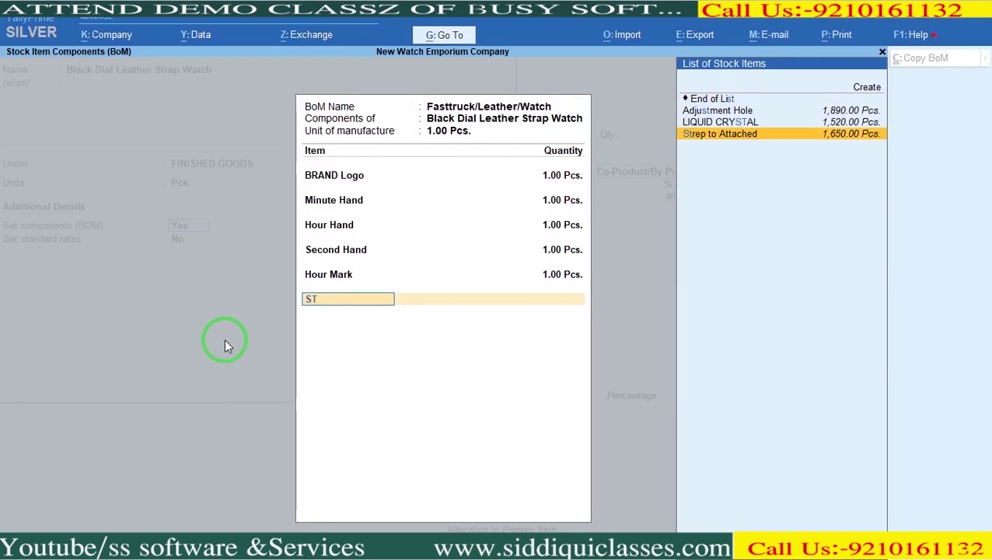
pyautogui.press('Return')
pyautogui.write('3')
pyautogui.press('Return')
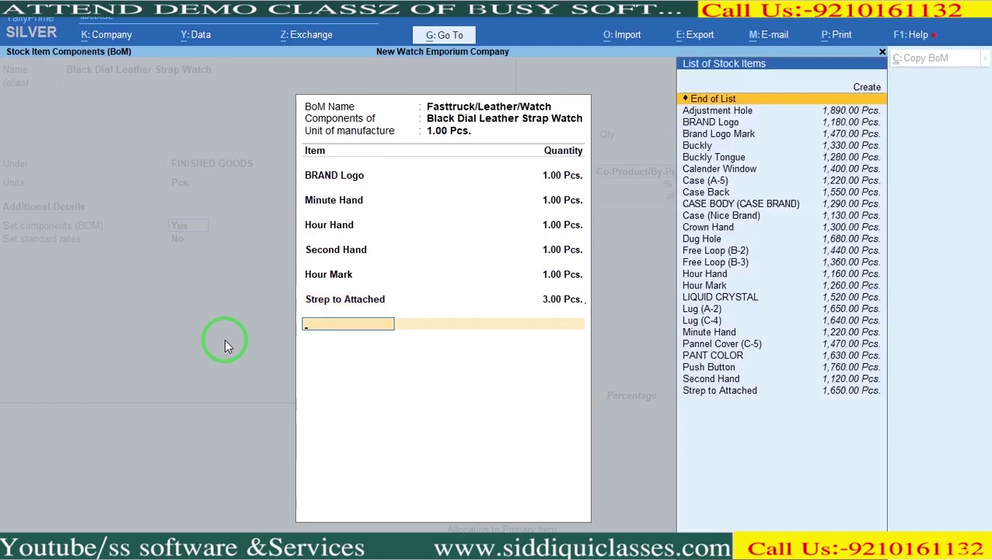
# Add Dug Hole to the BOM components with a quantity of 2 Pcs
pyautogui.hotkey('alt', 'Tab')
pyautogui.hotkey('alt', 'Tab')
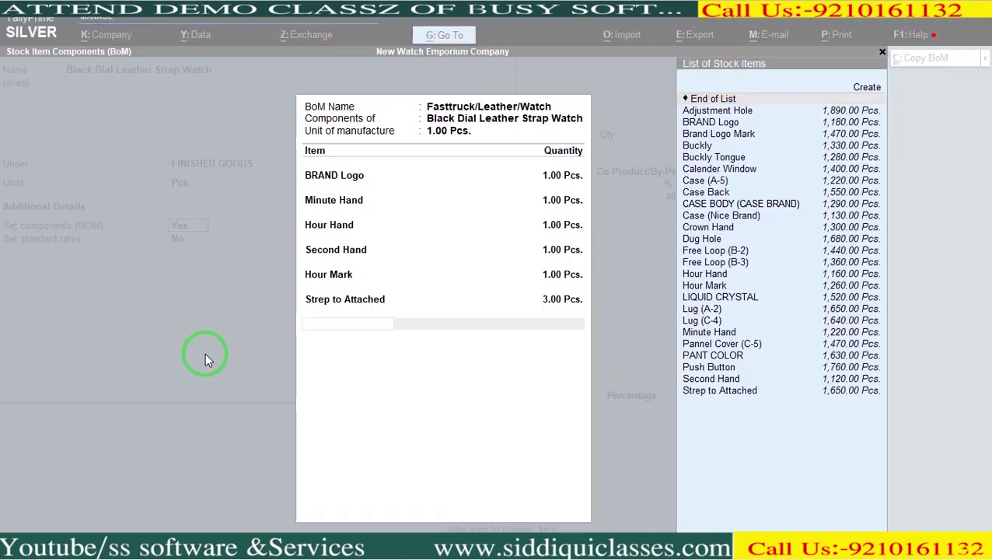
pyautogui.write('DU')
pyautogui.press('Return')
pyautogui.write('2')
pyautogui.press('Return')
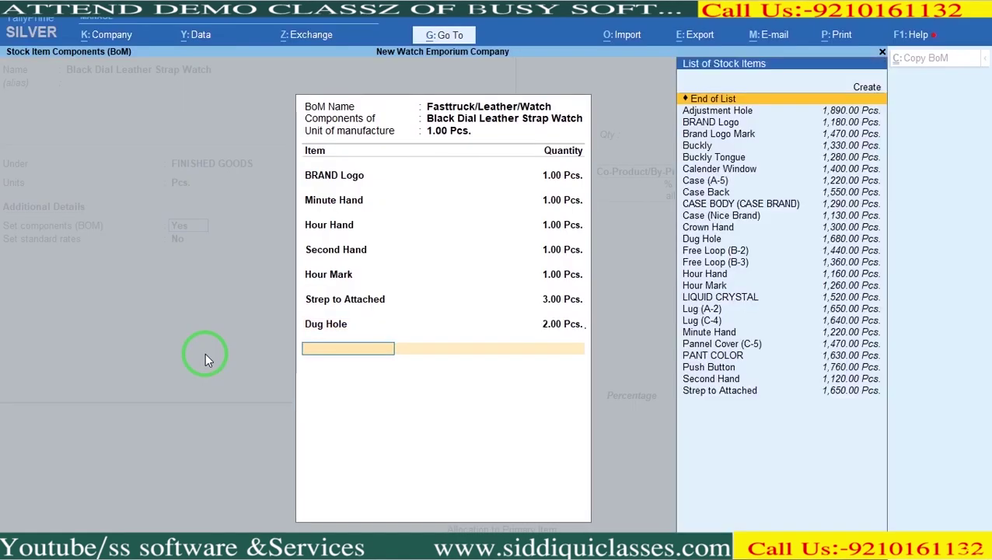
# Add Buckly to the BOM components with a quantity of 3 Pcs
pyautogui.hotkey('alt', 'Tab')
pyautogui.hotkey('alt', 'Tab')
pyautogui.write('BU')
pyautogui.press('Return')
pyautogui.write('3')
pyautogui.press('Return')
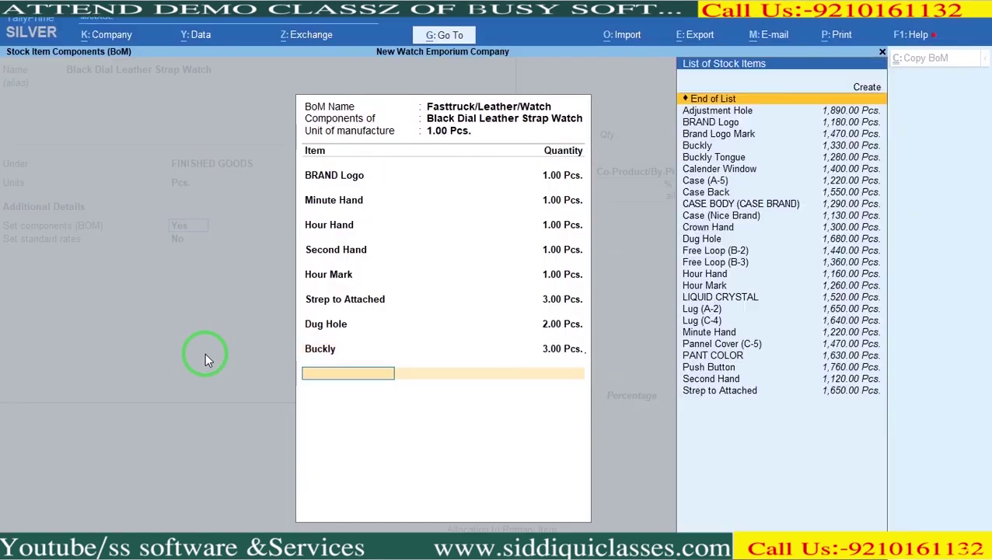
# Add Adjustment Hole to the BOM components with a quantity of 4 Pcs., working out the per-piece amount from the PDF
pyautogui.hotkey('alt', 'Tab')
pyautogui.hotkey('alt', 'Tab')
pyautogui.write('AD')
pyautogui.press('Return')
pyautogui.hotkey('alt', 'Tab')
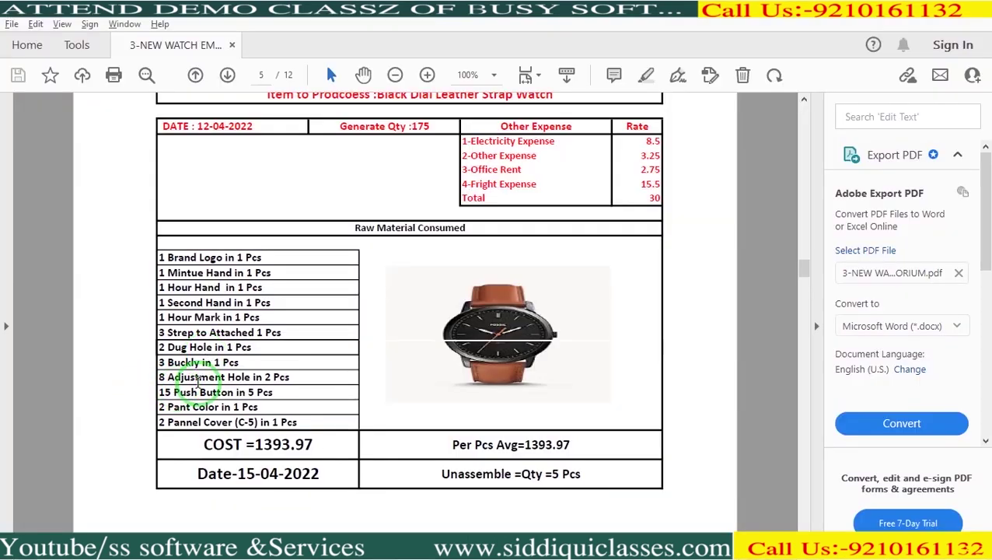
pyautogui.hotkey('alt', 'Tab')
pyautogui.write('8')
pyautogui.press('Return')
# Add Push Button to the BOM components with a quantity of 3 Pcs., working out the per-piece amount from the PDF
pyautogui.hotkey('alt', 'Tab')
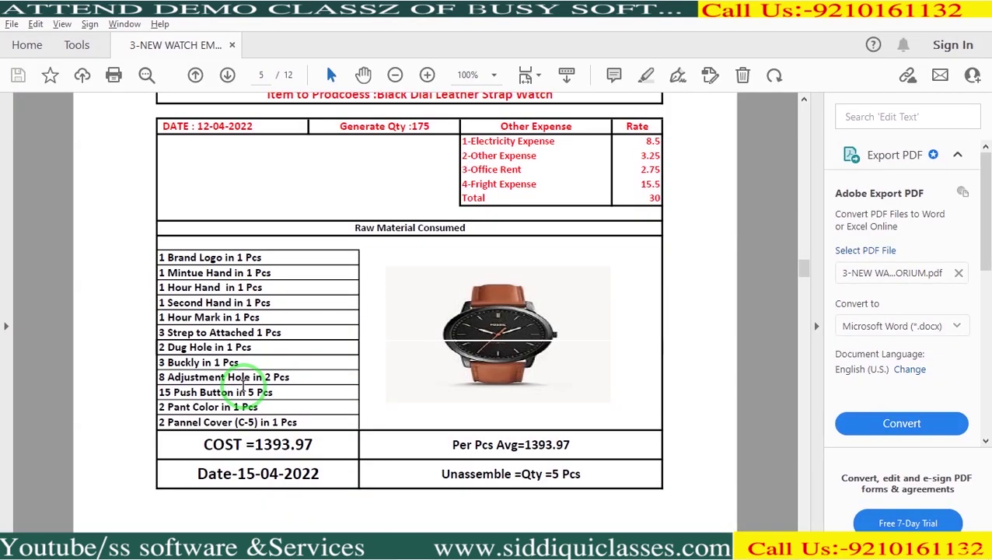
pyautogui.hotkey('alt', 'Tab')
pyautogui.write('P')
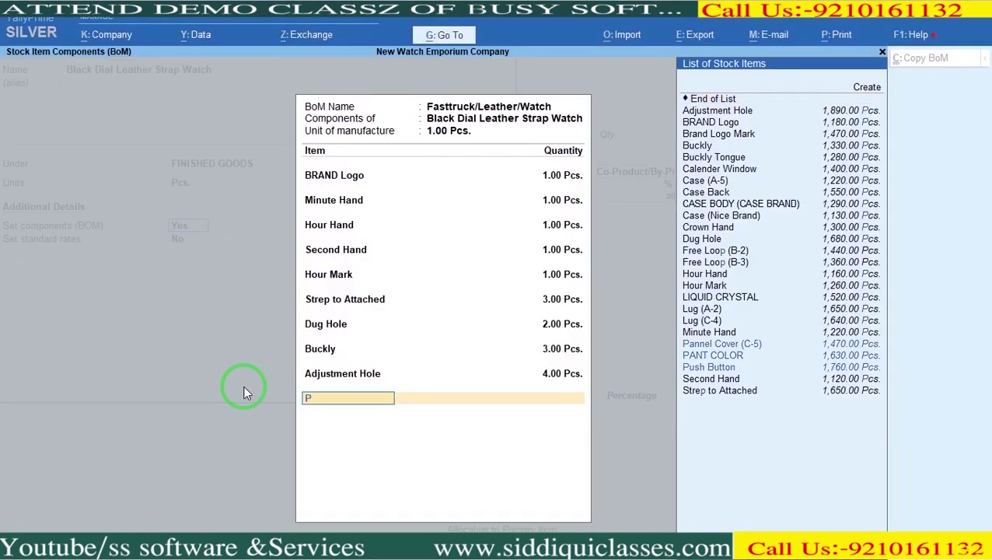
pyautogui.write('u')
pyautogui.press('Return')
pyautogui.hotkey('alt', 'Tab')
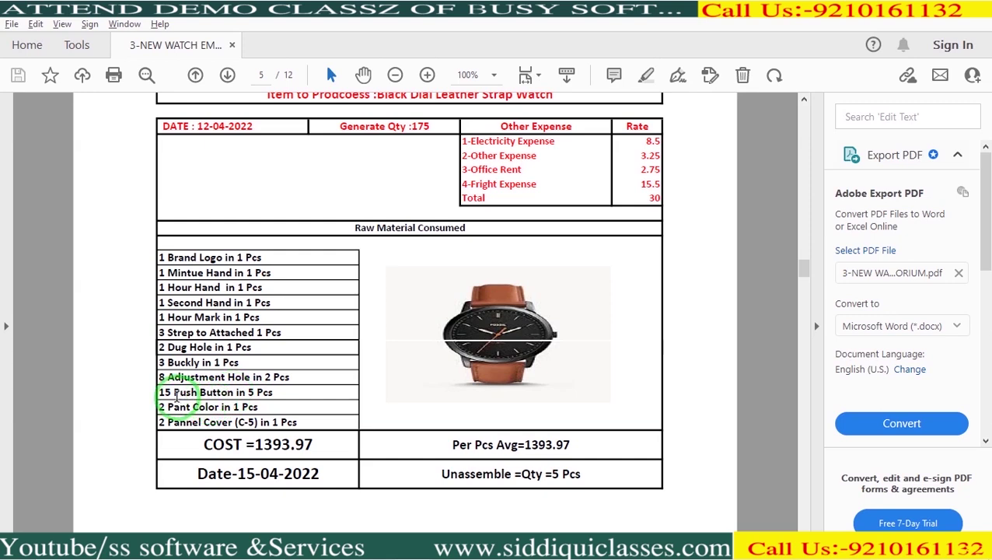
pyautogui.hotkey('alt', 'Tab')
pyautogui.write('3')
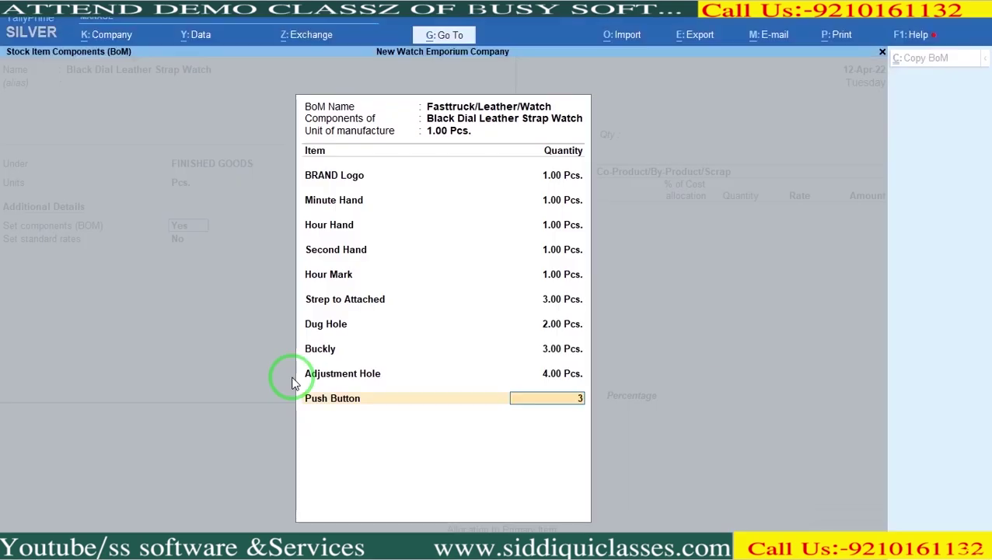
pyautogui.press('Return')
# Add PANT COLOR to the BOM components with a quantity of 2 Pcs., following the PDF
pyautogui.hotkey('alt', 'Tab')
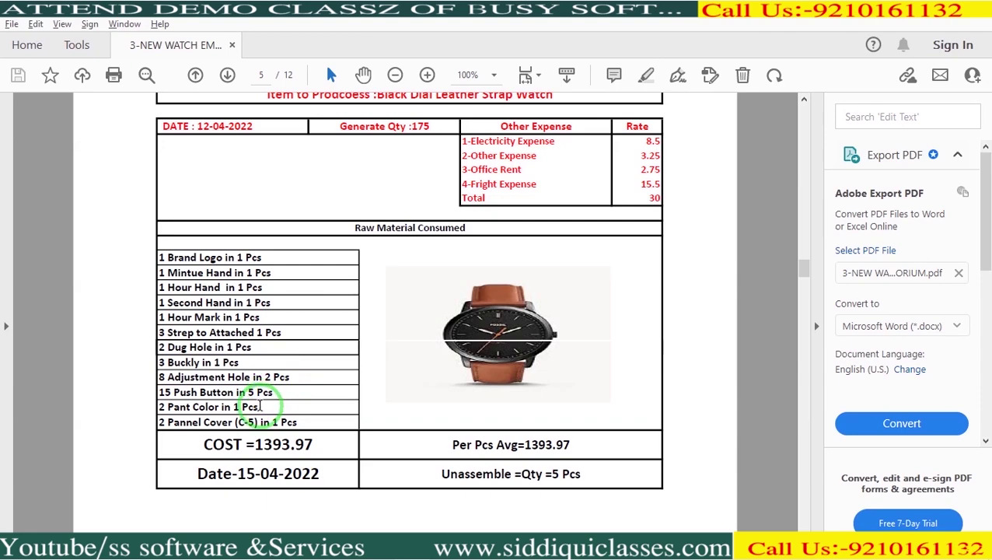
pyautogui.hotkey('alt', 'Tab')
pyautogui.write('PAN')
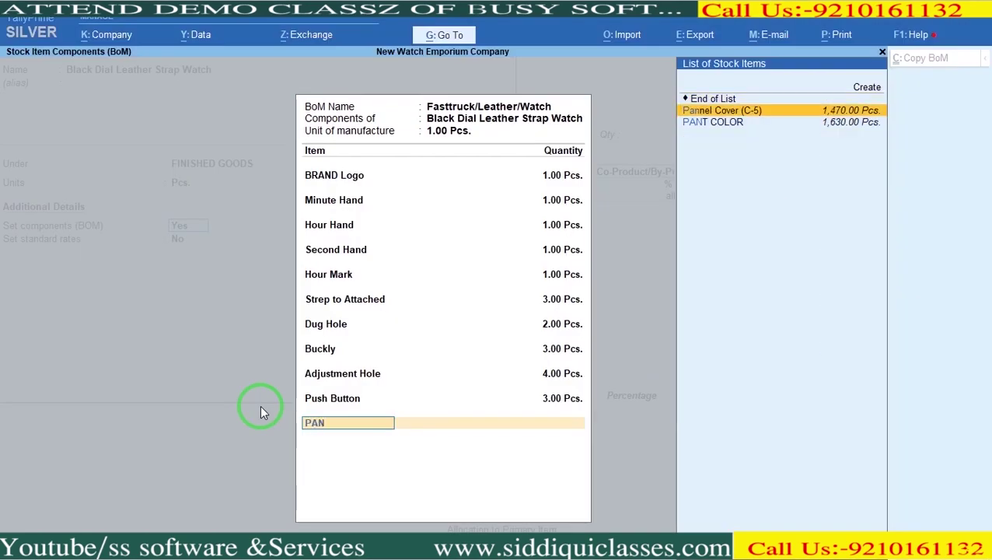
pyautogui.press('Down')
pyautogui.press('Return')
pyautogui.write('2')
pyautogui.press('Return')
# Add Pannel Cover (C-5) to the BOM components with a quantity of 2 Pcs., following the PDF
pyautogui.hotkey('alt', 'Tab')
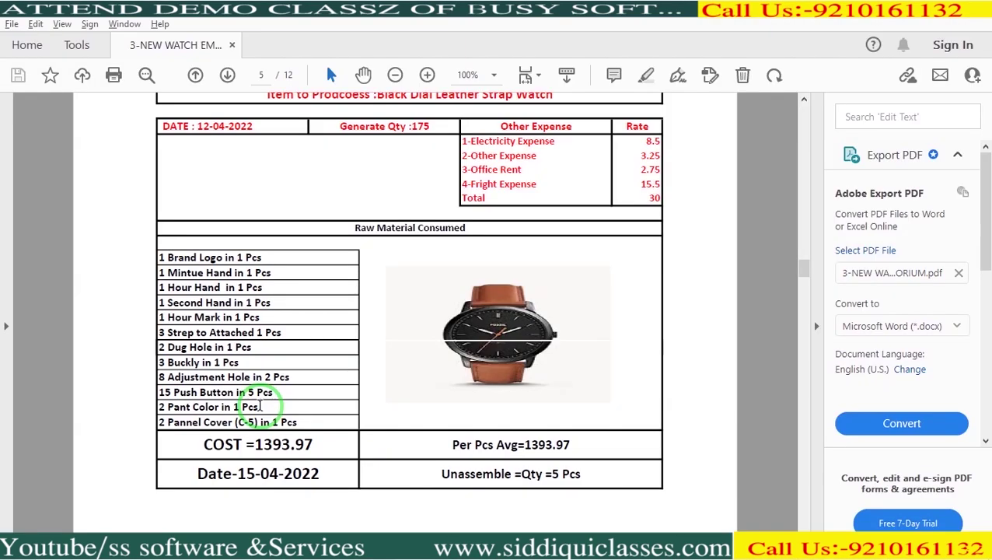
pyautogui.hotkey('alt', 'Tab')
pyautogui.write('PAN')
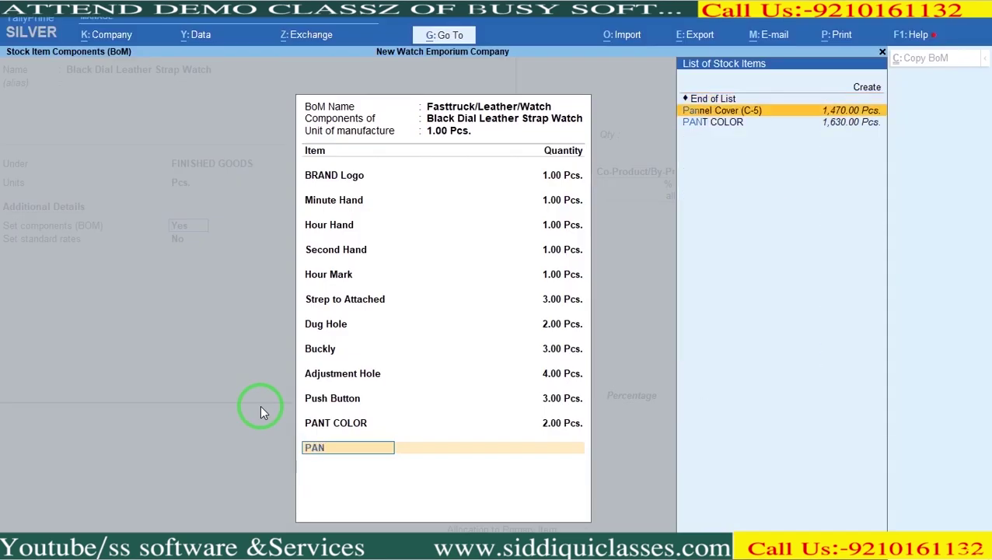
pyautogui.press('Up')
pyautogui.press('Return')
pyautogui.write('2.00 Pcs.')
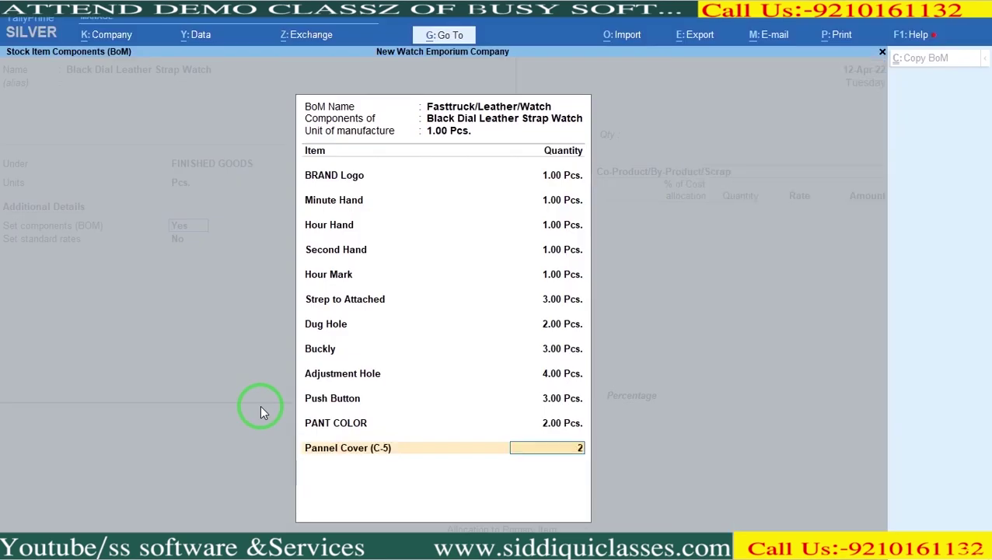
pyautogui.press('Return')
# Check the PDF for remaining materials, then accept the component list and the watch's BOM list
pyautogui.hotkey('alt', 'Tab')
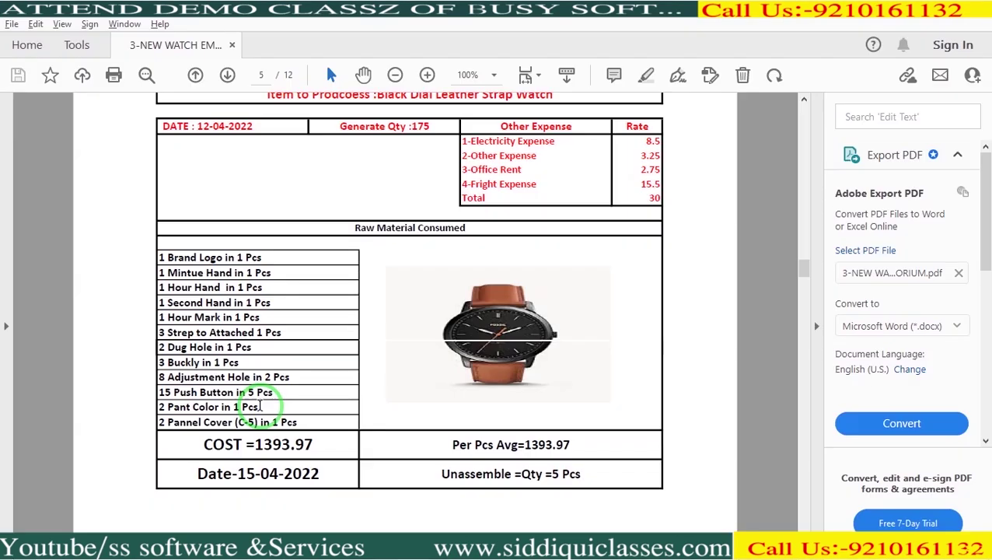
pyautogui.hotkey('alt', 'Tab')
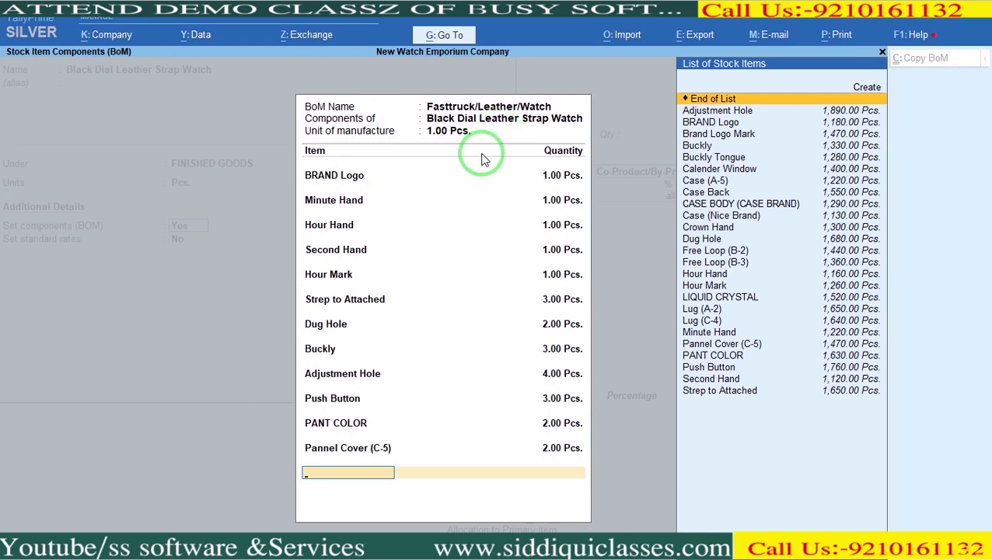
pyautogui.press('Return')
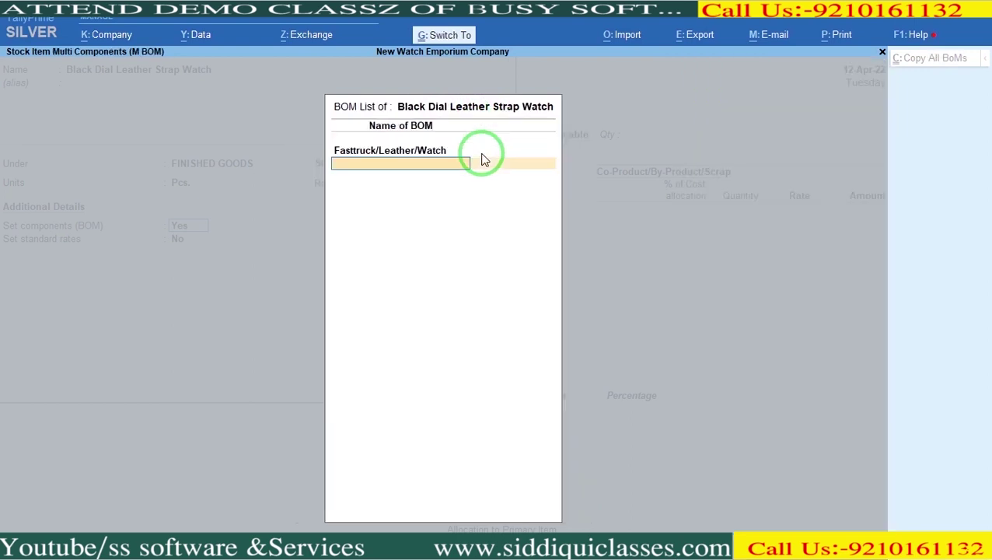
pyautogui.press('Return')
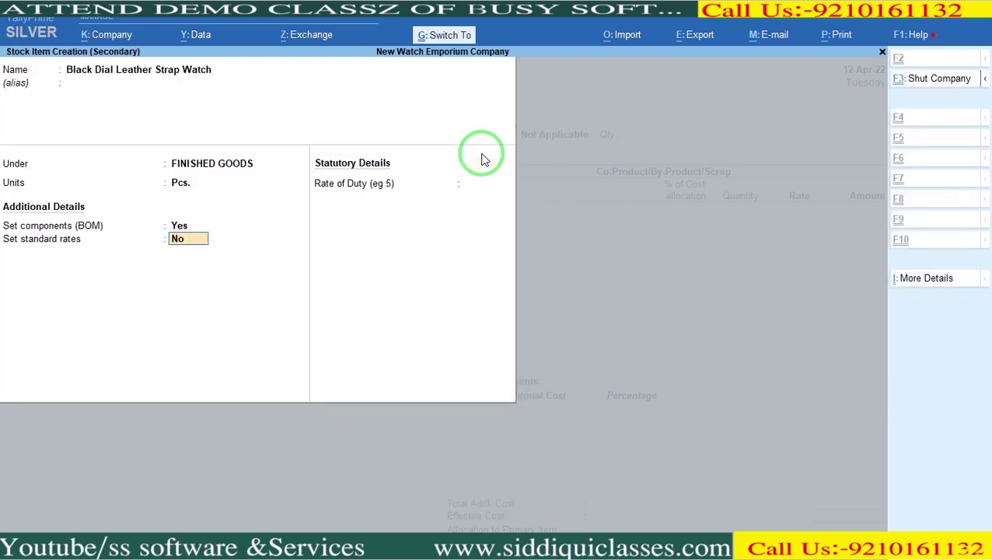
# Save the new stock item and enter 175 Pcs. as the quantity to manufacture with the Fasttruck/Leather/Watch BOM
pyautogui.press('Return')
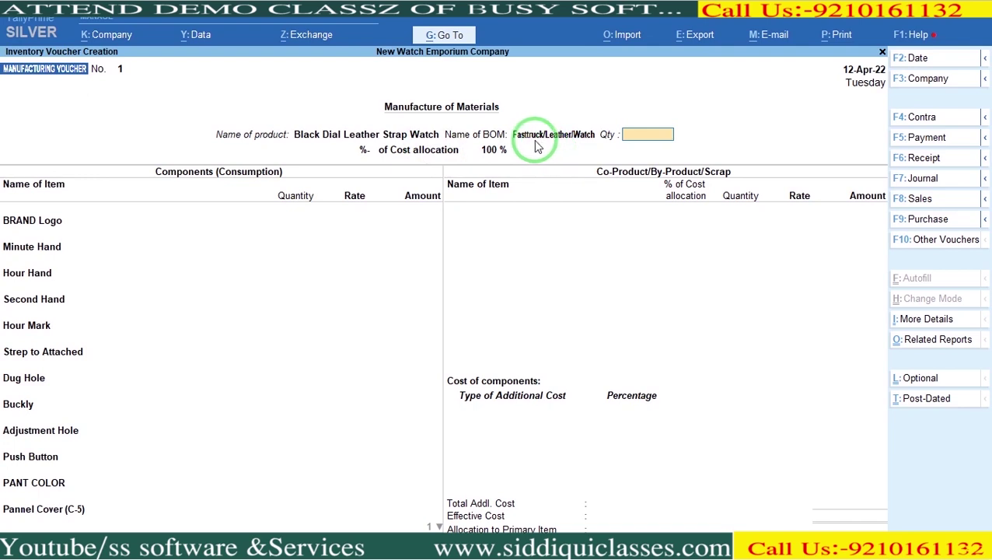
pyautogui.write('75')
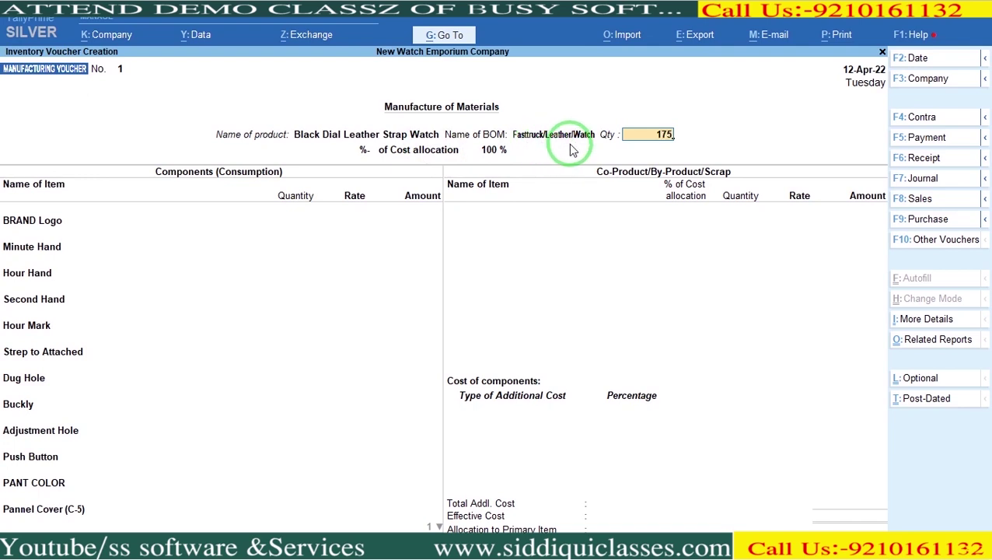
pyautogui.press('Return')
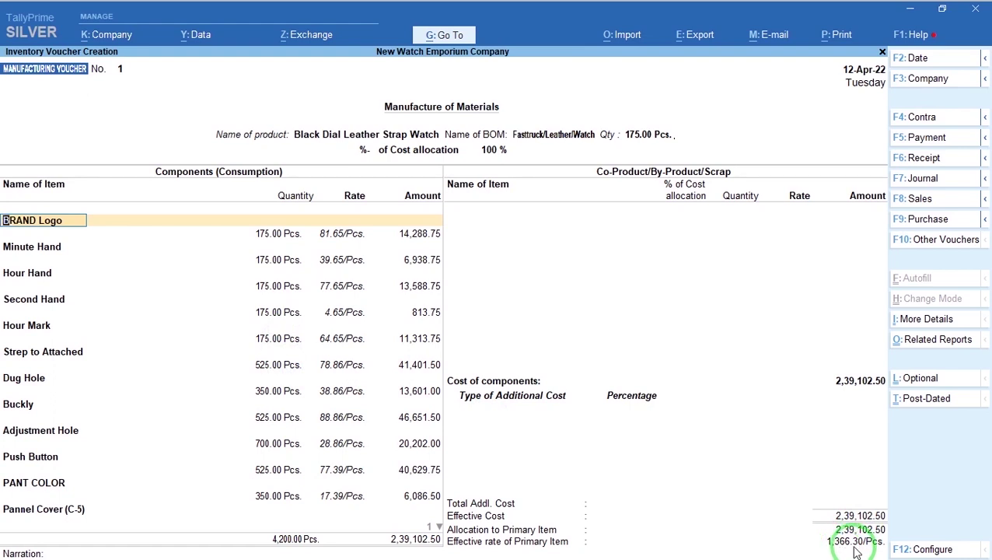
# Create an Other Exp ledger under Direct Expenses as the voucher's additional cost, after checking the expenses in the PDF
pyautogui.click(545, 415)
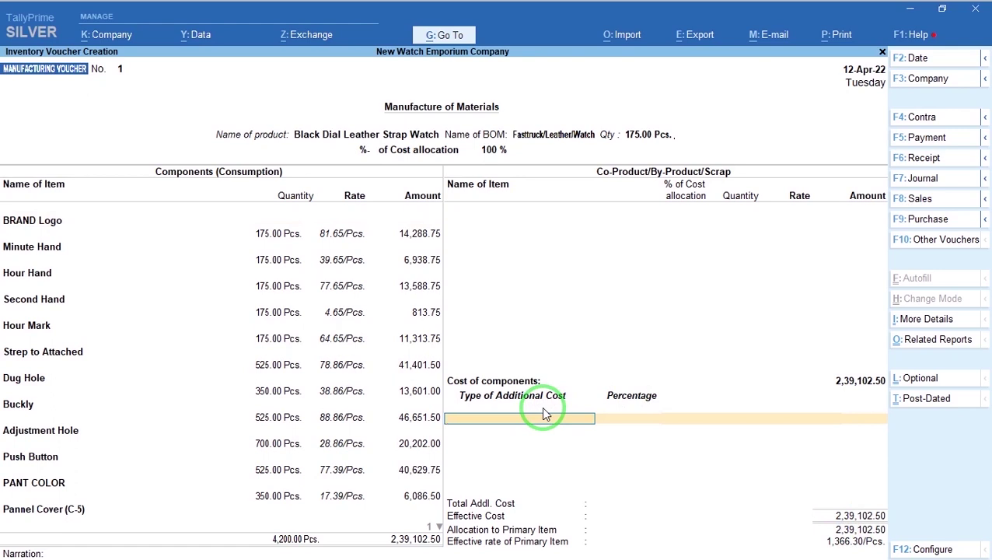
pyautogui.hotkey('alt', 'Tab')
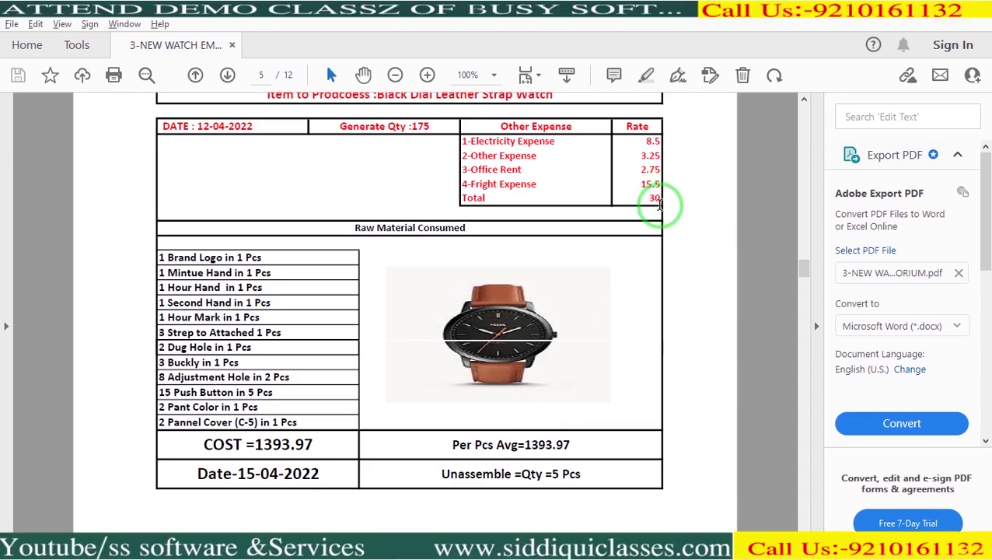
pyautogui.hotkey('alt', 'Tab')
pyautogui.hotkey('alt', 'c')
pyautogui.write('O')
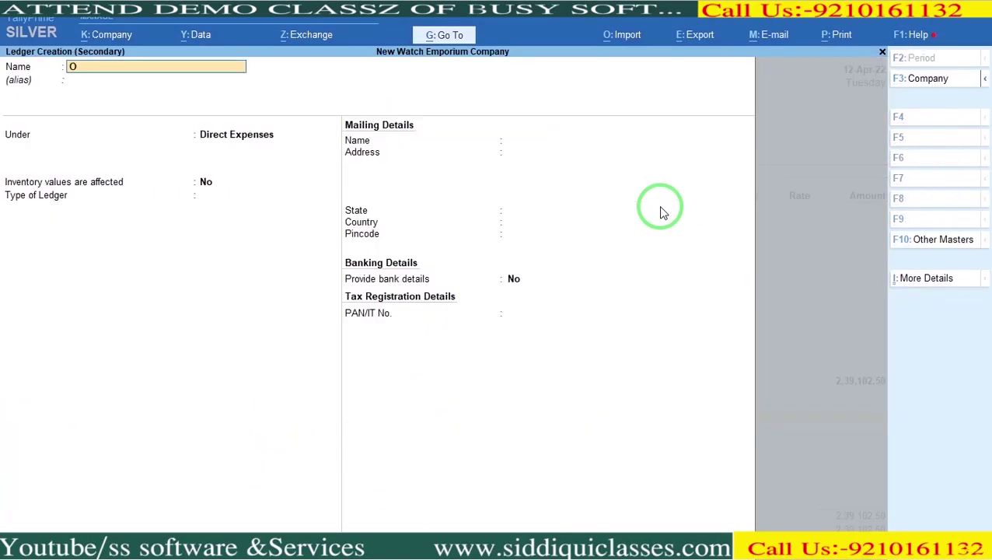
pyautogui.write('ther Exp')
pyautogui.press('Return')
pyautogui.press('Return')
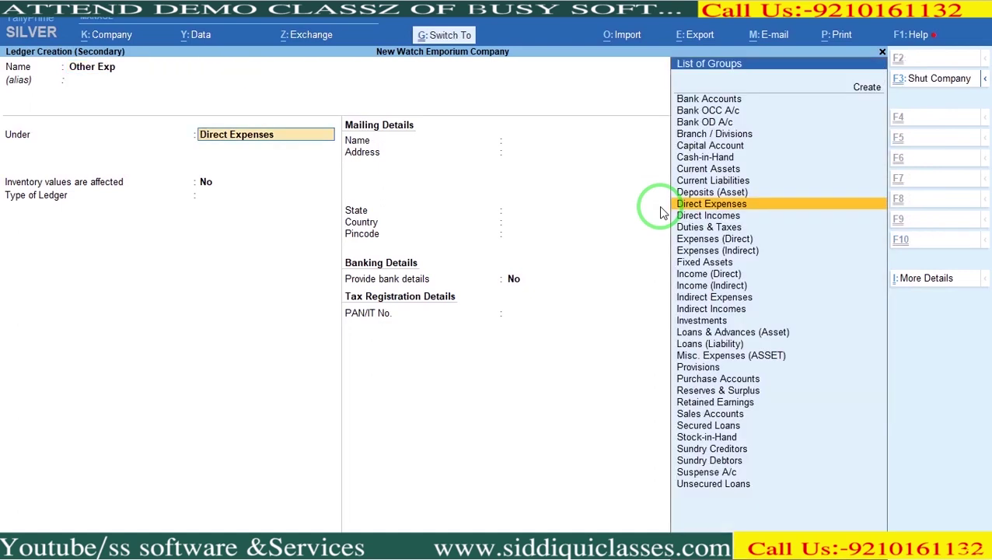
pyautogui.hotkey('ctrl', 'a')
pyautogui.press('Return')
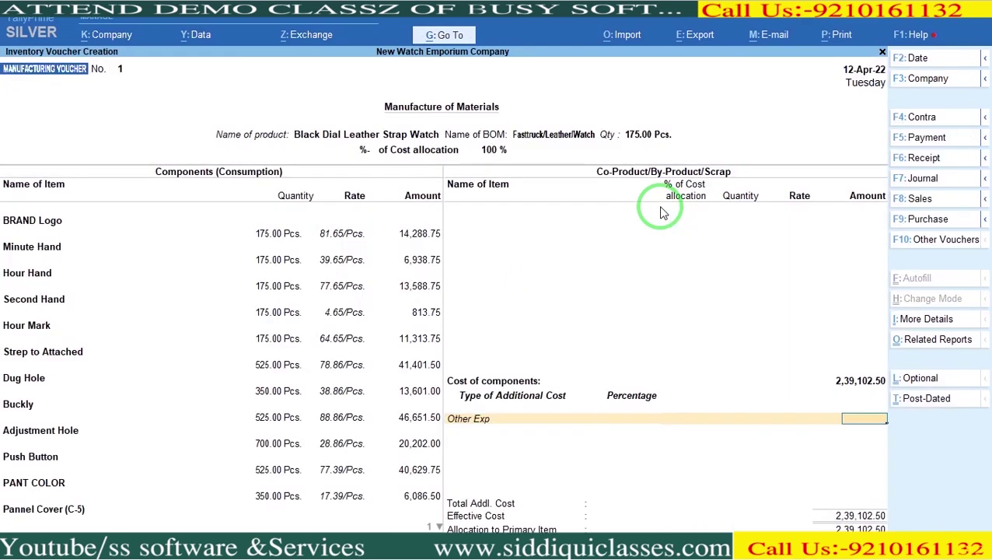
# Calculate the additional cost as 175*30 and enter 5,250 for Other Exp, closing the calculator
pyautogui.press('Return')
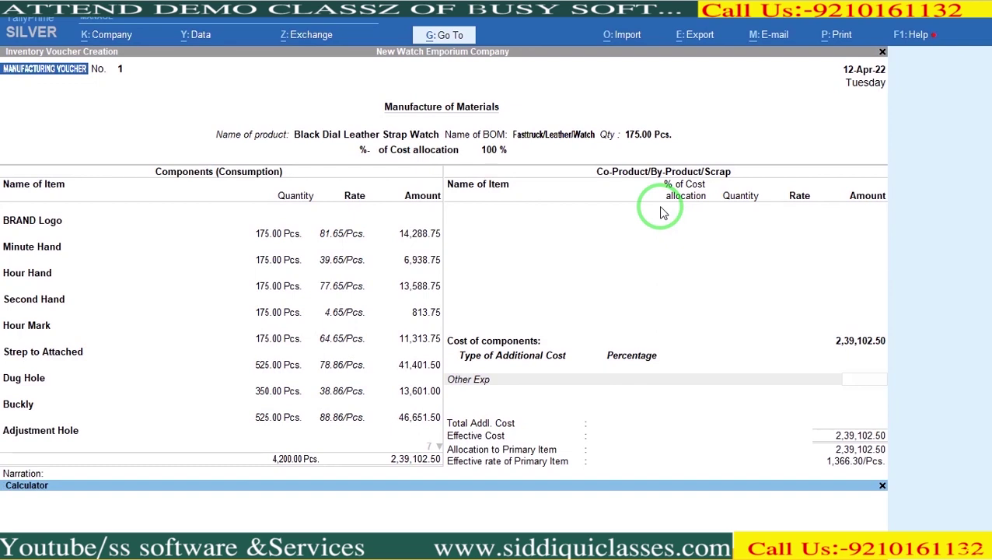
pyautogui.press('Return')
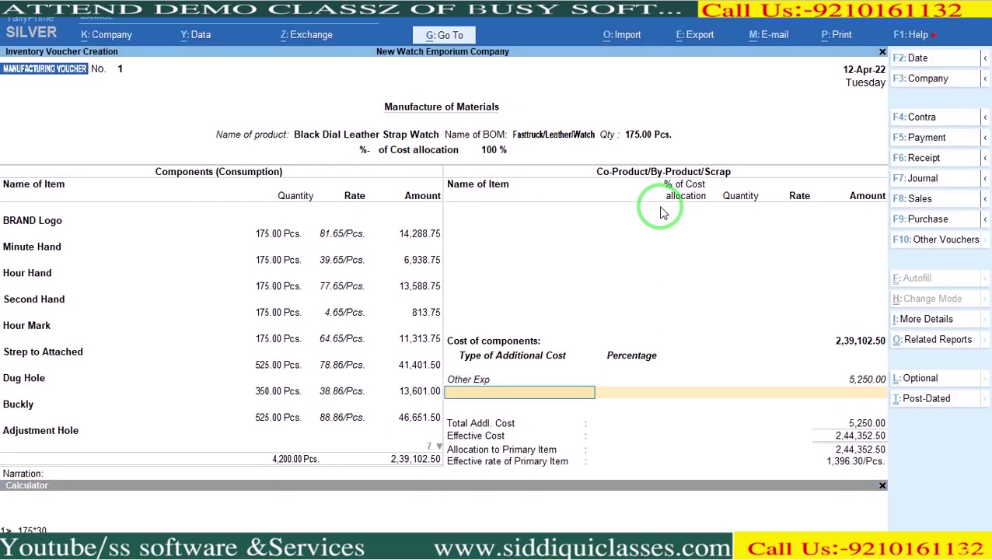
pyautogui.click(883, 485)
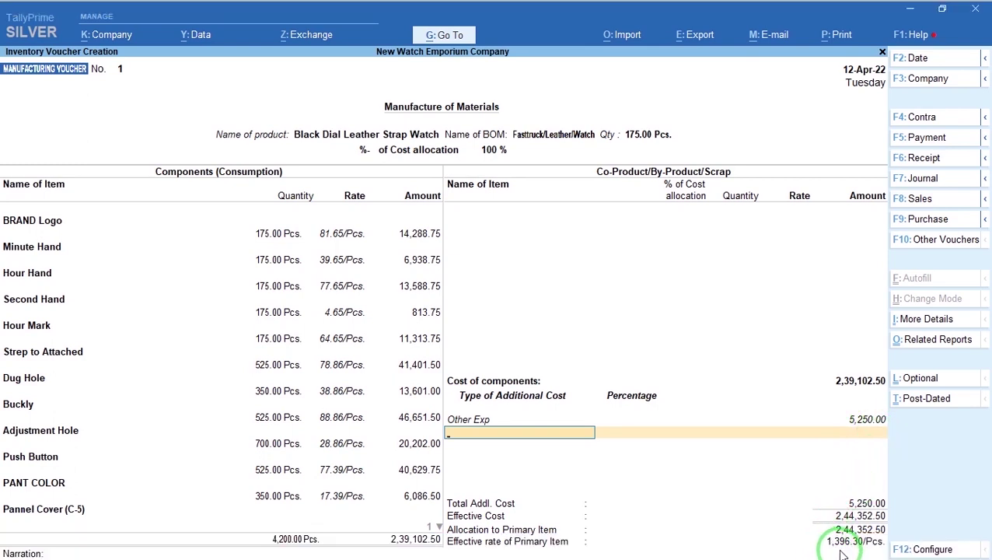
# Compare the effective rate per piece with the PDF's cost and save the manufacturing voucher for the Black Dial Leather Strap Watch
pyautogui.hotkey('alt', 'Tab')
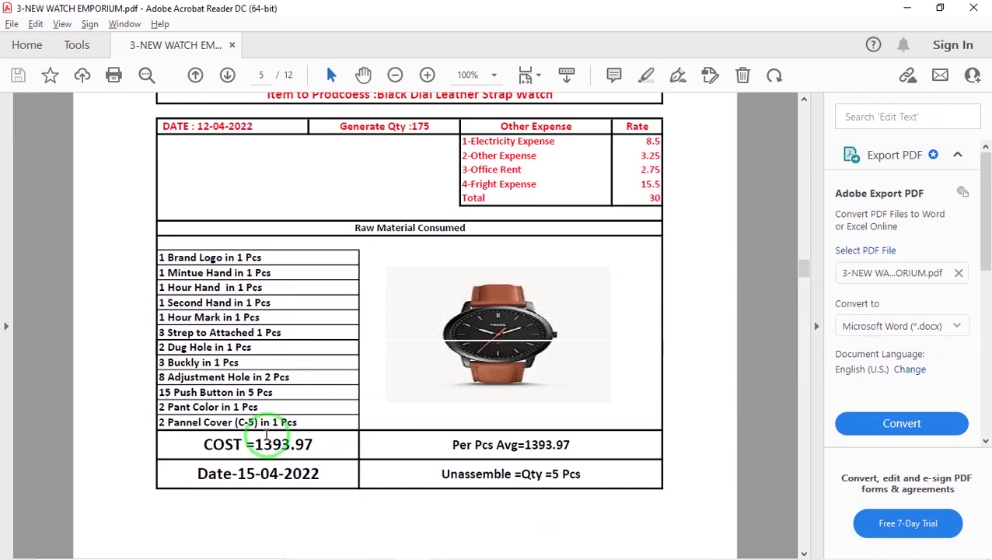
pyautogui.hotkey('alt', 'Tab')
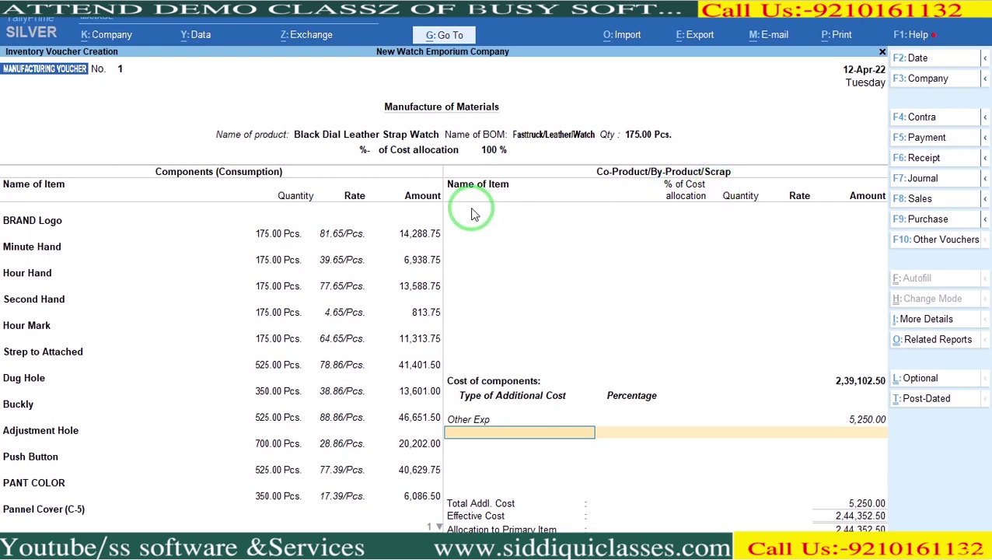
pyautogui.press('Return')
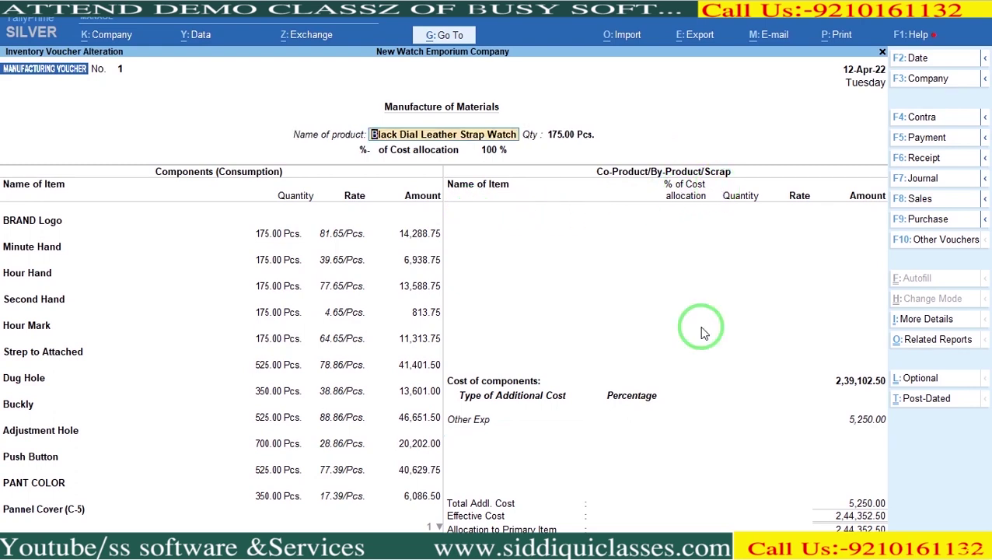
pyautogui.hotkey('ctrl', 'a')
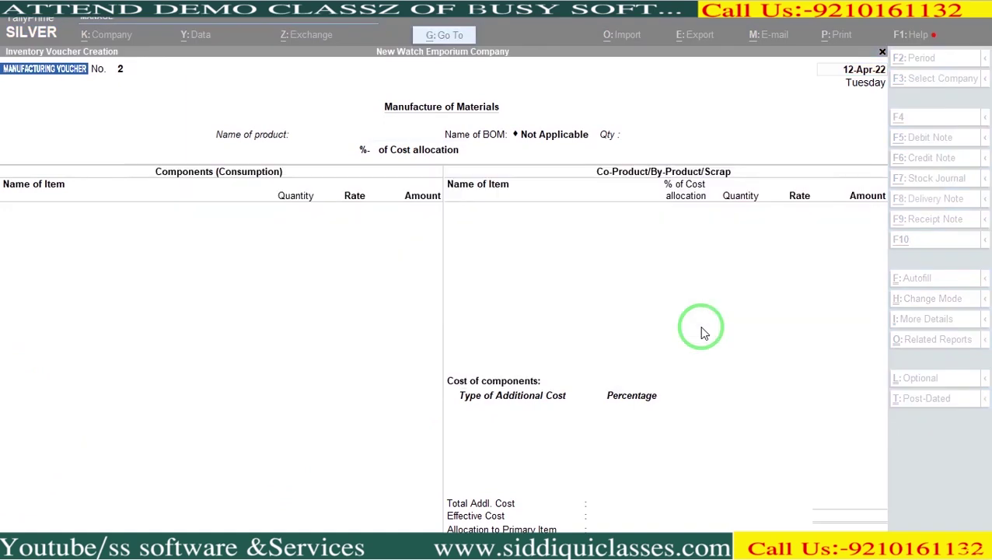
# View the next production order in the PDF and reopen a blank MANUFACTURING VOUCHER
pyautogui.hotkey('alt', 'Tab')
pyautogui.press('Right')
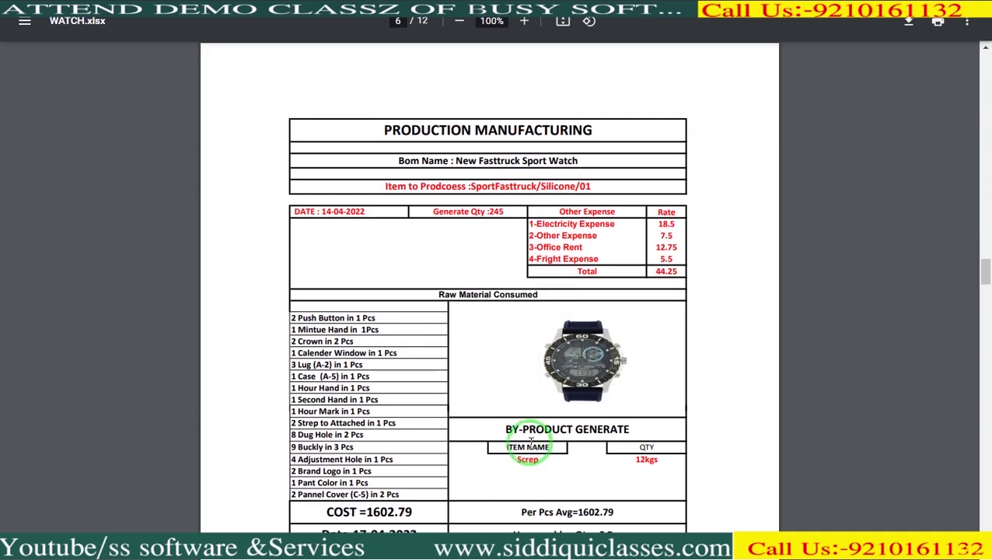
pyautogui.hotkey('alt', 'Tab')
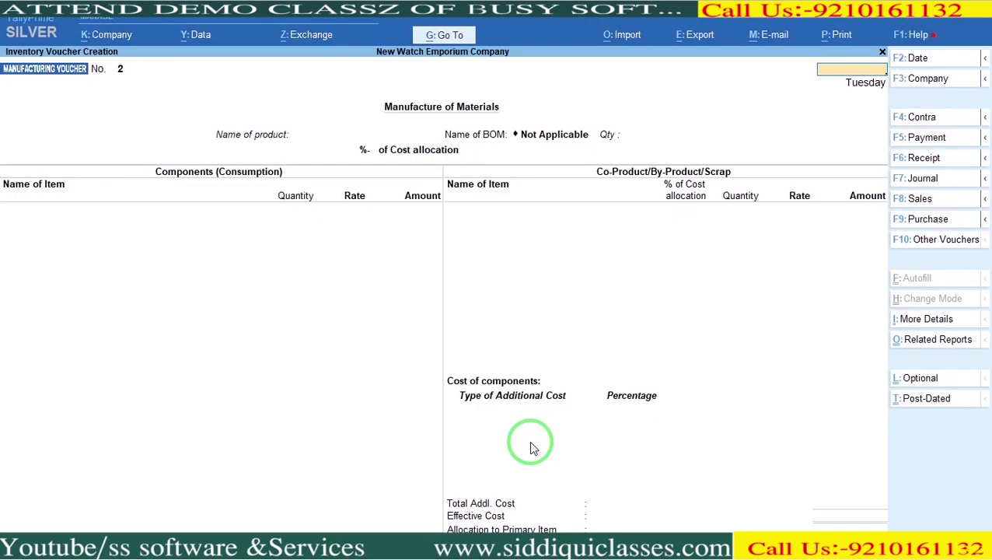
pyautogui.press('Escape')
pyautogui.press('Return')
pyautogui.press('F10')
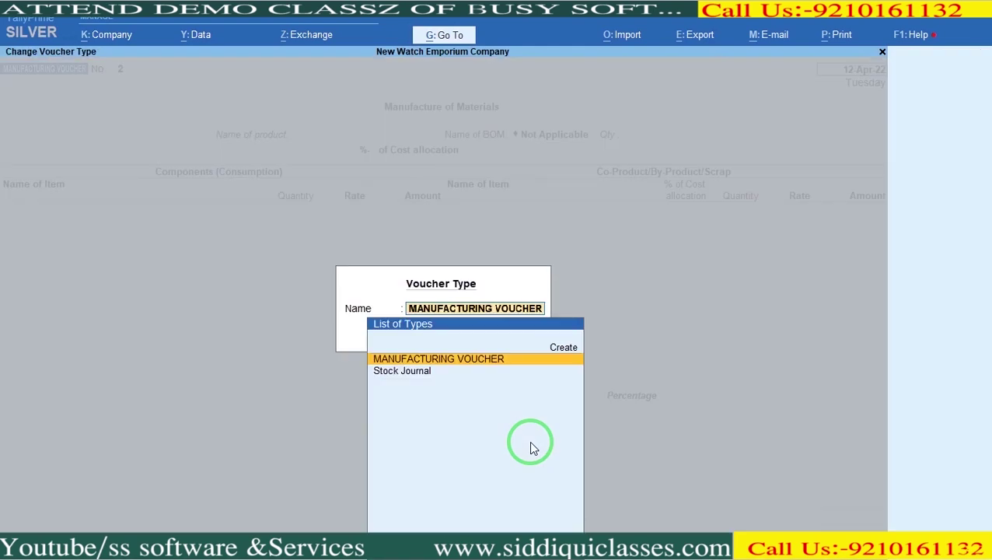
pyautogui.press('Return')
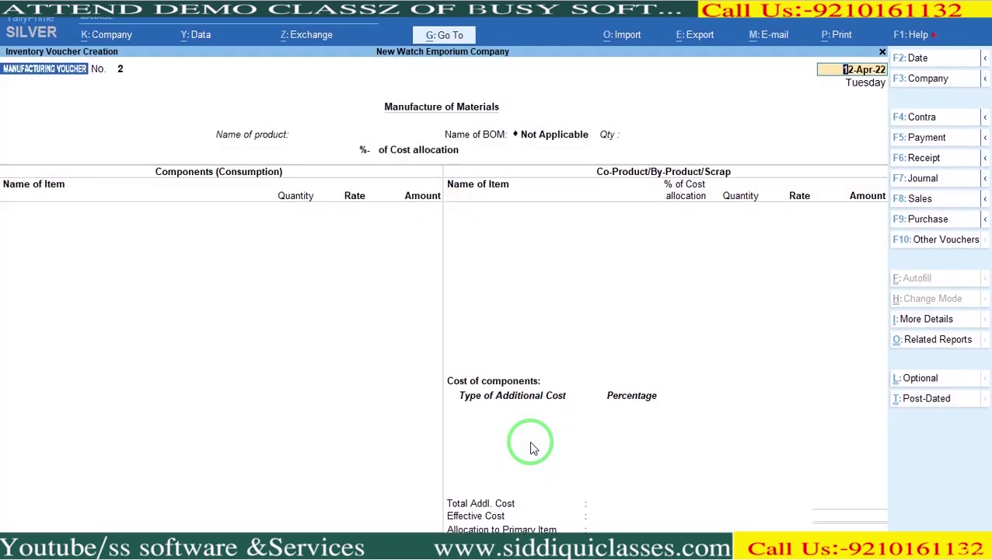
# Set the new voucher's date to 14-Apr-22, following the PDF
pyautogui.hotkey('alt', 'Tab')
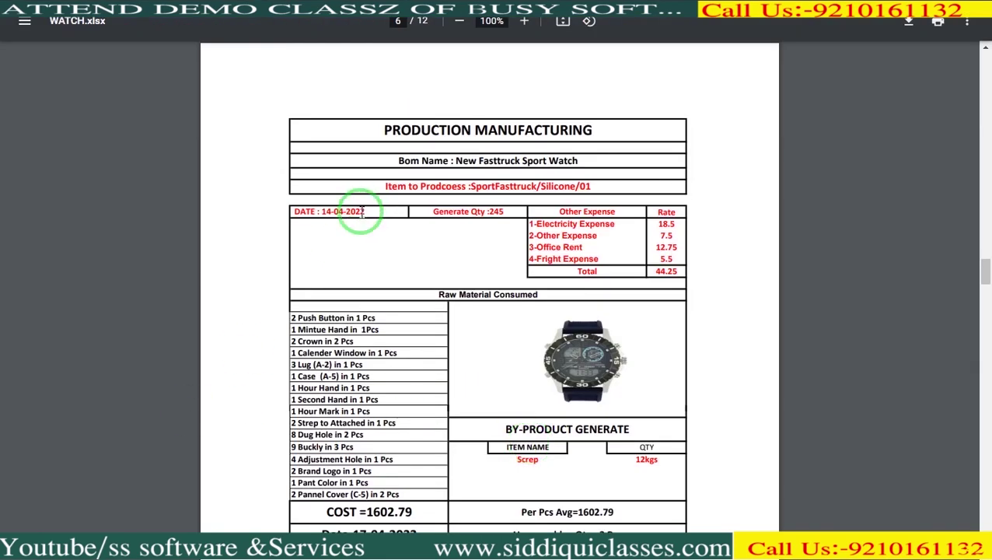
pyautogui.hotkey('alt', 'Tab')
pyautogui.press('F2')
pyautogui.write('14-4')
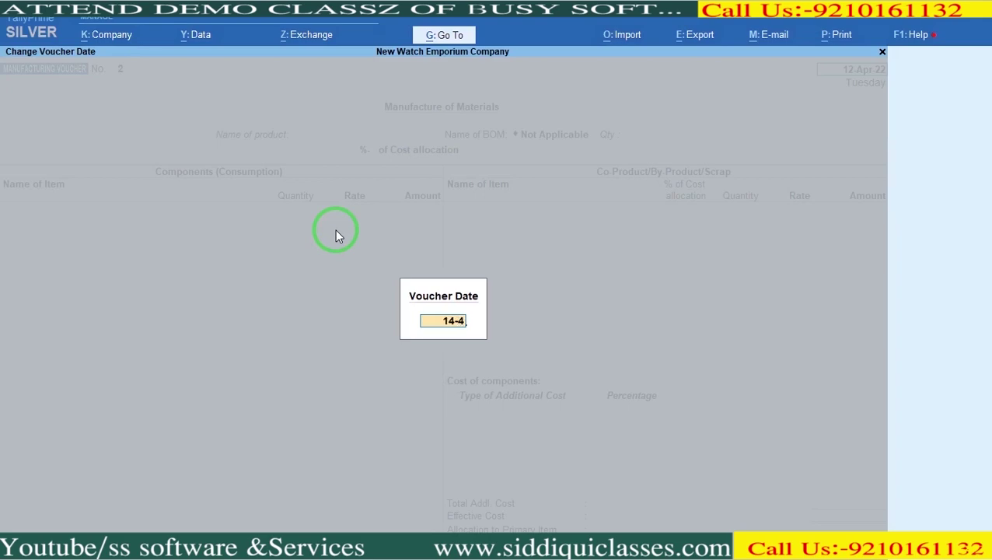
pyautogui.press('Return')
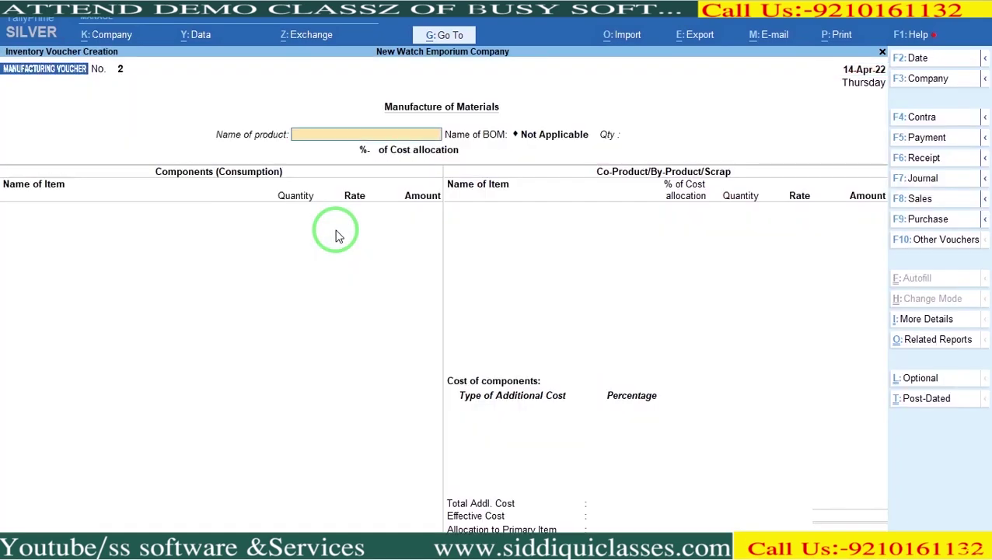
# Choose Sport Fasttruck/Silicon/01 as the product with the New Fasttruck Sport Watch BOM, following the PDF
pyautogui.hotkey('alt', 'Tab')
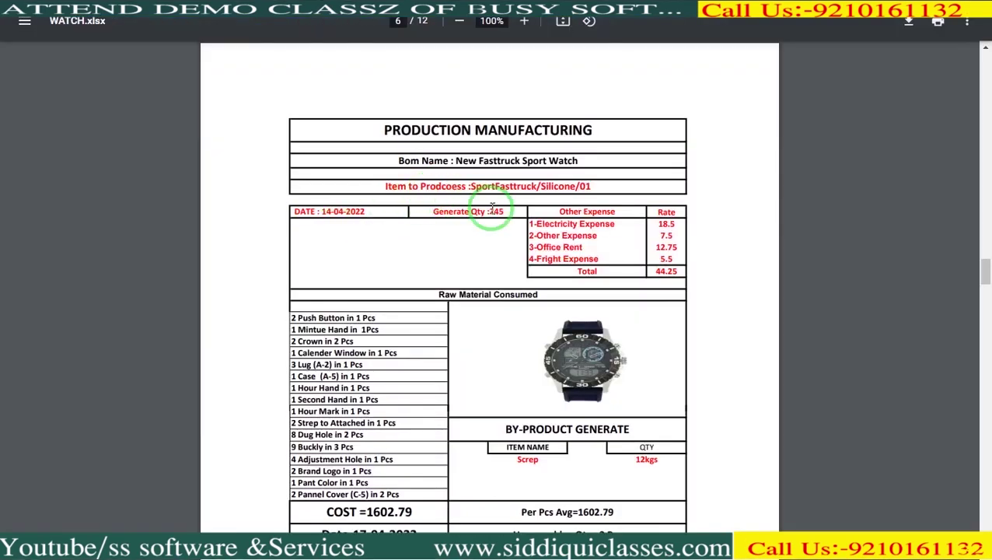
pyautogui.hotkey('alt', 'Tab')
pyautogui.write('SP')
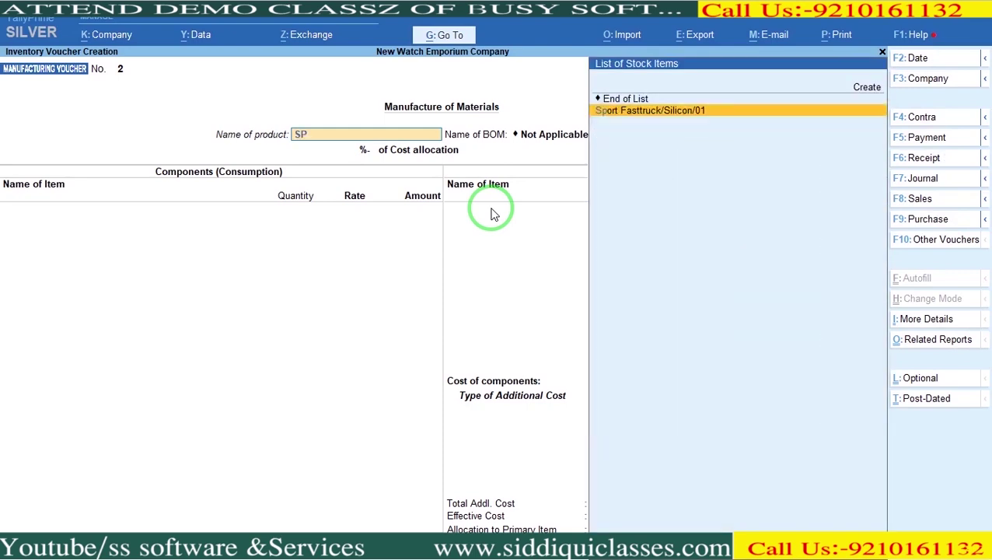
pyautogui.press('Return')
pyautogui.press('Return')
# Open the Sport Fasttruck/Silicon/01 item for alteration and display the components of its New Fasttruck Sport Watch BOM
pyautogui.press('BackSpace')
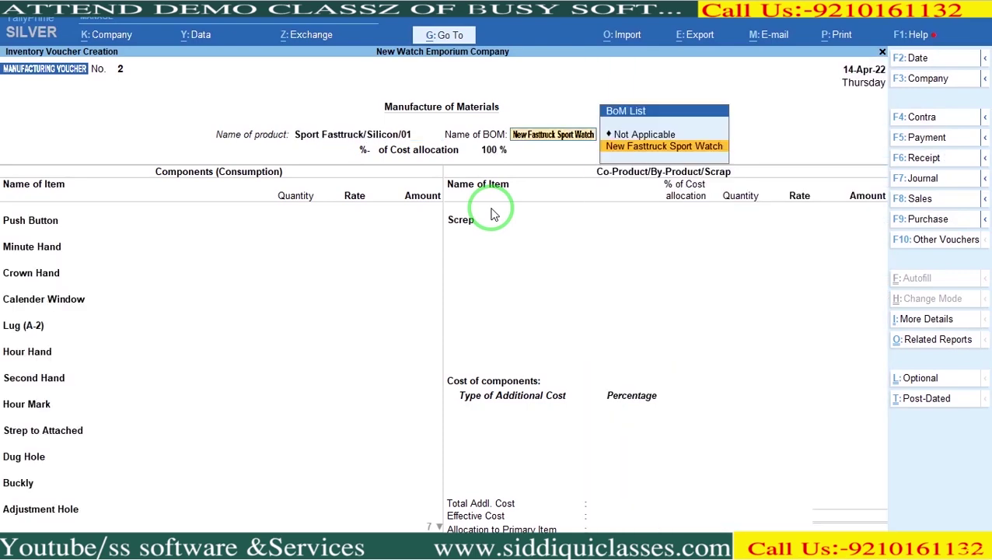
pyautogui.press('BackSpace')
pyautogui.hotkey('ctrl', 'Return')
pyautogui.press('Return')
pyautogui.press('Return')
pyautogui.press('Return')
pyautogui.press('Return')
pyautogui.write('y')
pyautogui.press('Return')
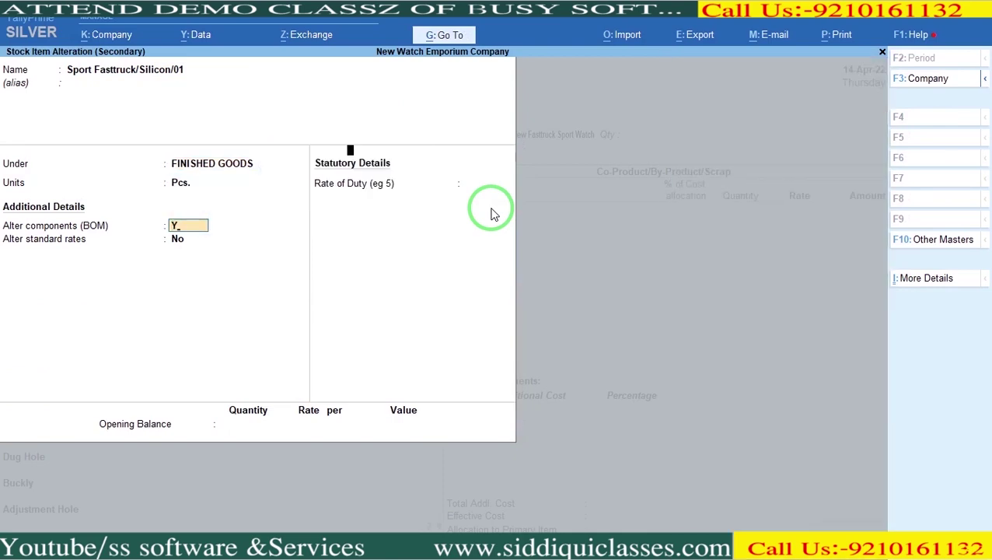
pyautogui.press('Return')
pyautogui.press('Return')
pyautogui.press('Return')
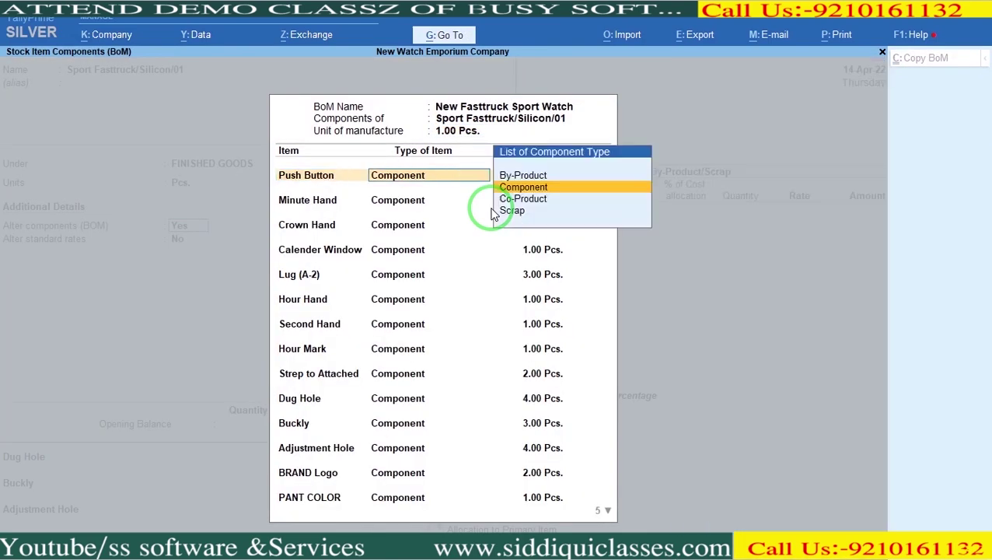
# Review the component types against the PDF's by-product and keep Define Type of Component for BOM set to Yes
pyautogui.press('Return')
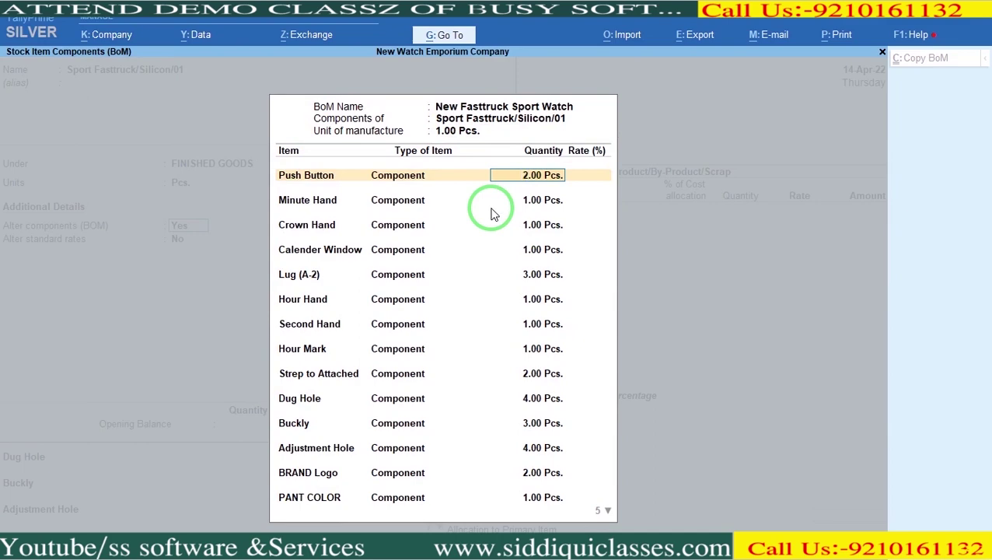
pyautogui.click(431, 173)
pyautogui.hotkey('alt', 'Tab')
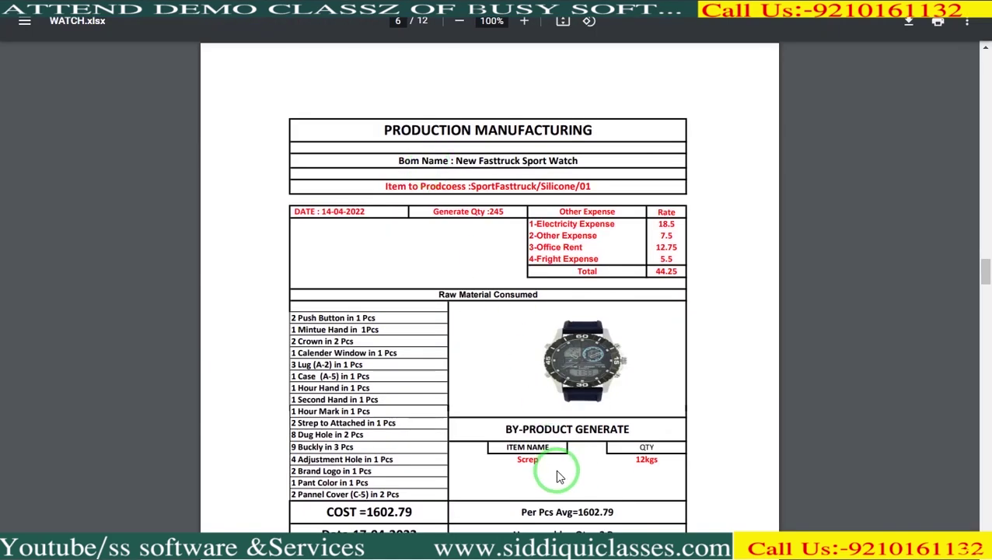
pyautogui.hotkey('alt', 'Tab')
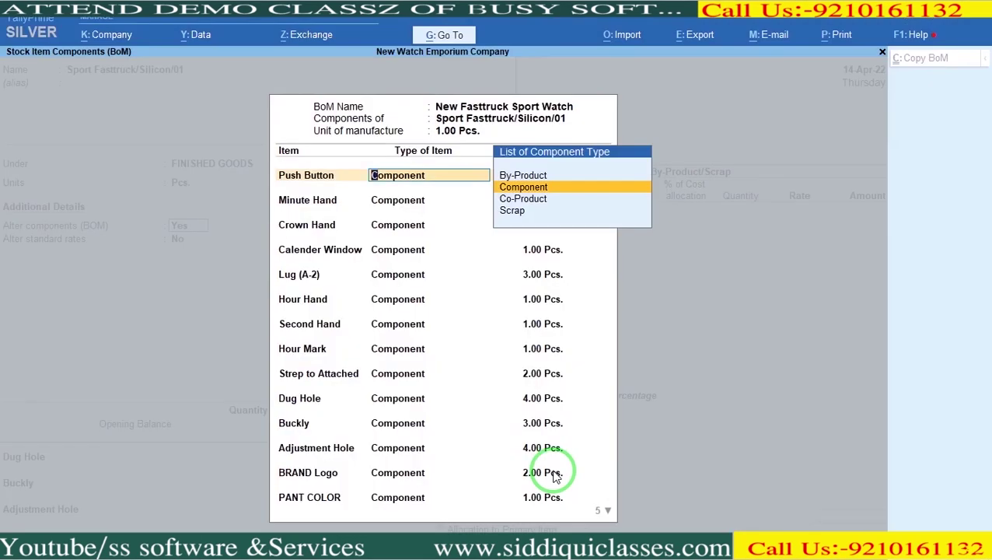
pyautogui.press('F12')
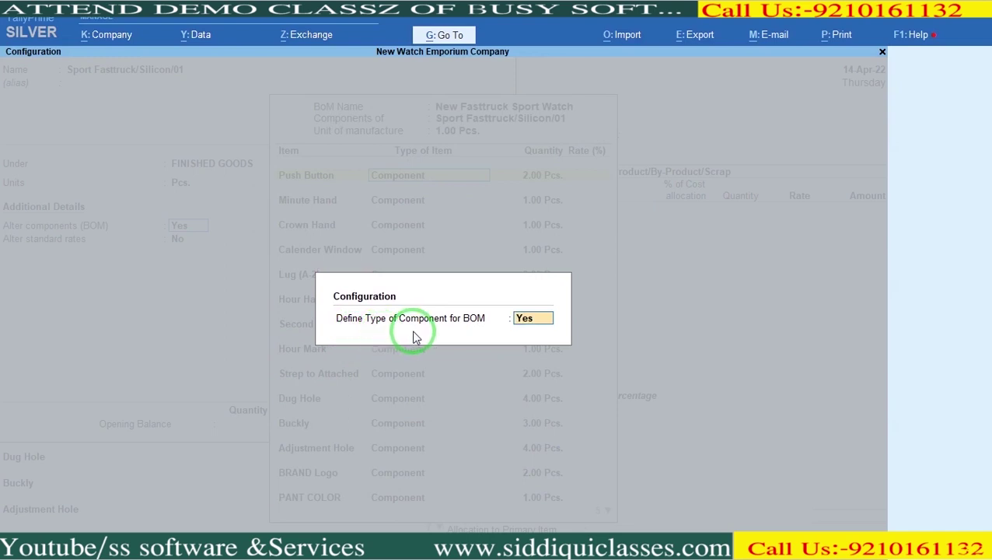
pyautogui.press('Return')
pyautogui.press('Return')
# Go through the BOM component list to examine the Screp entry's type and quantity
pyautogui.press('Down')
pyautogui.press('Down')
pyautogui.press('Down')
pyautogui.press('Down')
pyautogui.press('Down')
pyautogui.press('Down')
pyautogui.press('Down')
pyautogui.press('Down')
pyautogui.press('Down')
pyautogui.press('Down')
pyautogui.press('Down')
pyautogui.press('Down')
pyautogui.press('Down')
pyautogui.press('Down')
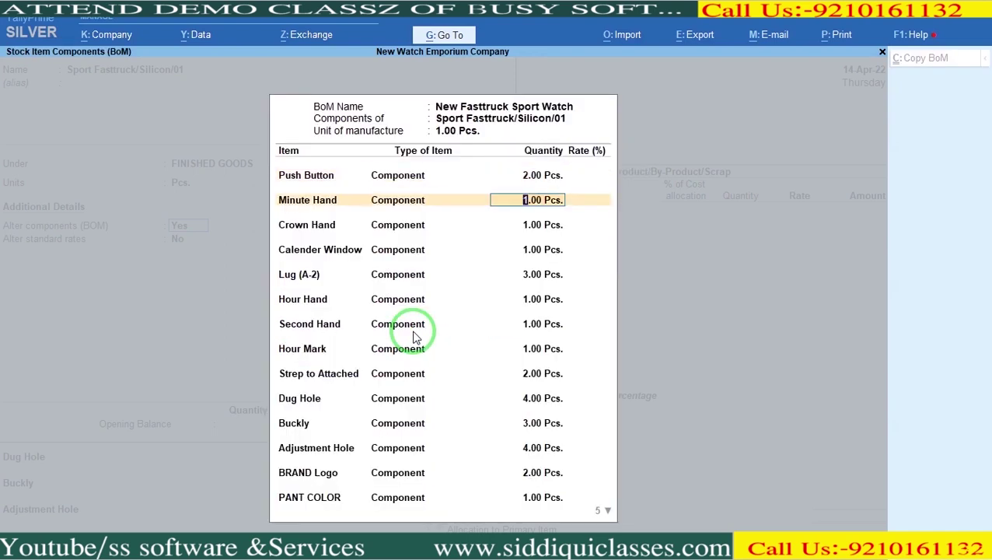
pyautogui.press('Down')
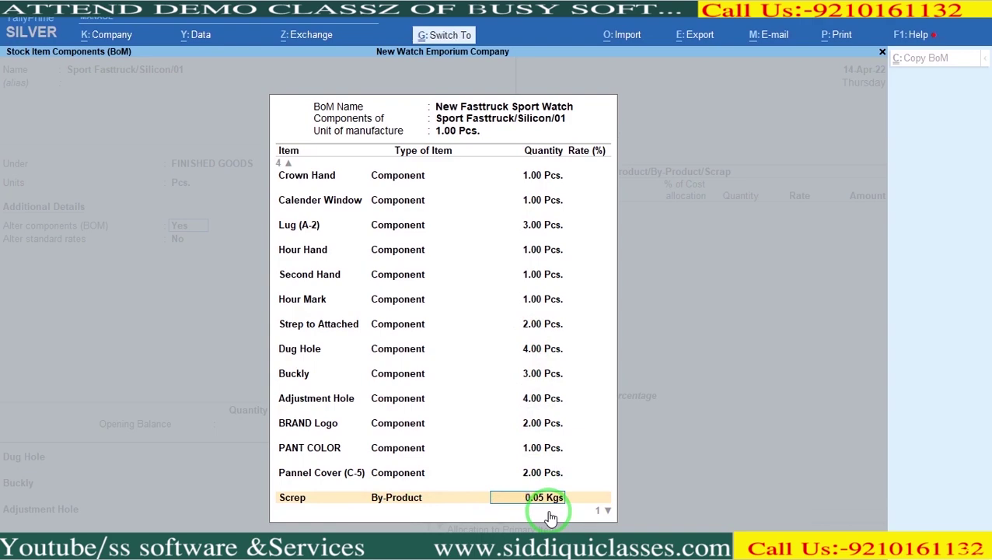
# Accept the component list and BOM list, and save the stock item to return to the voucher
pyautogui.hotkey('ctrl', 'a')
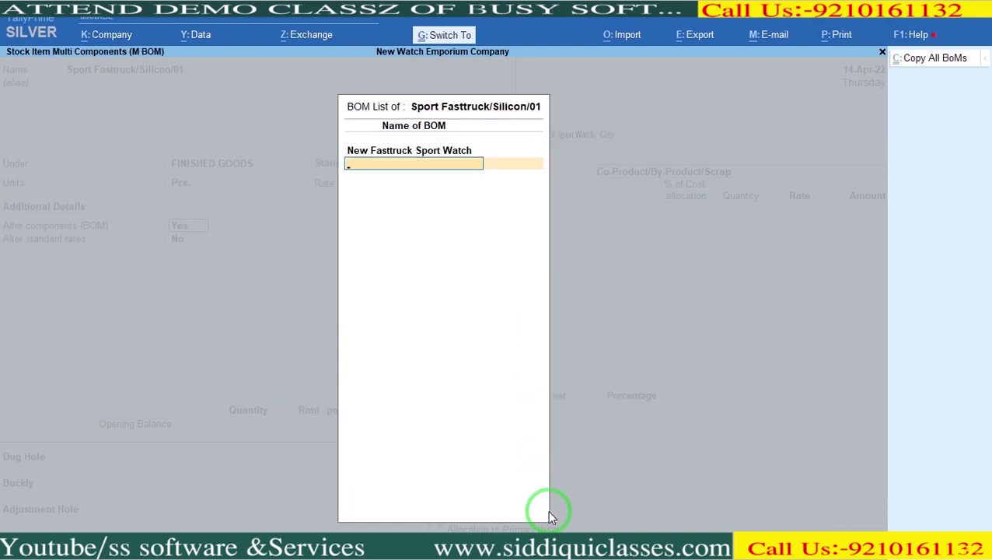
pyautogui.press('Return')
pyautogui.press('Return')
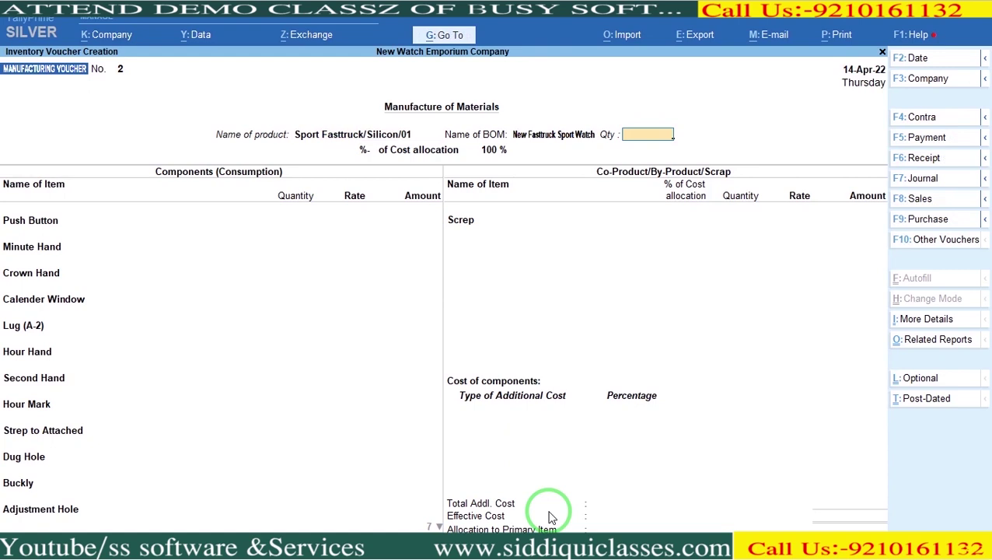
# Enter 245 Pcs. as the quantity to manufacture and compare the Screp by-product quantity with the PDF
pyautogui.write('245')
pyautogui.press('Return')
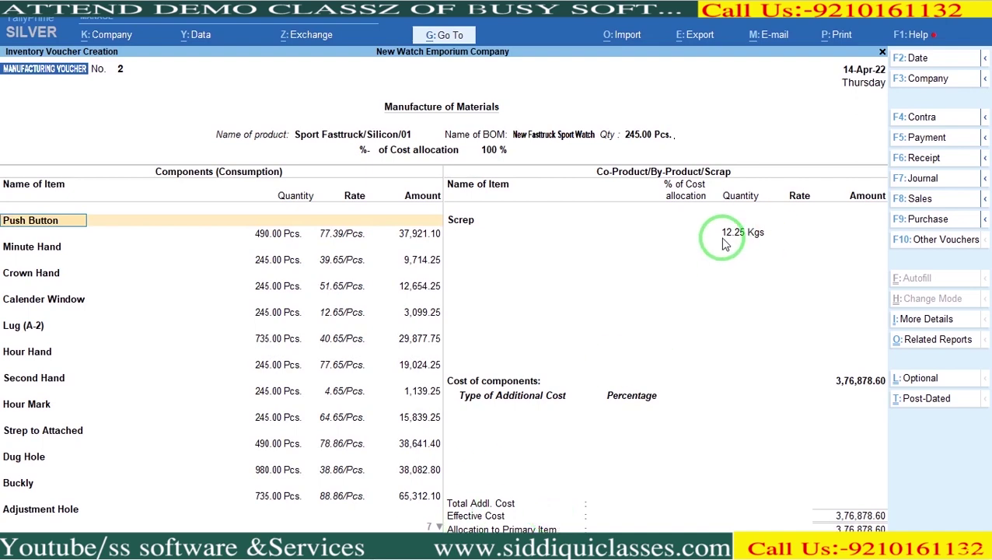
pyautogui.hotkey('alt', 'Tab')
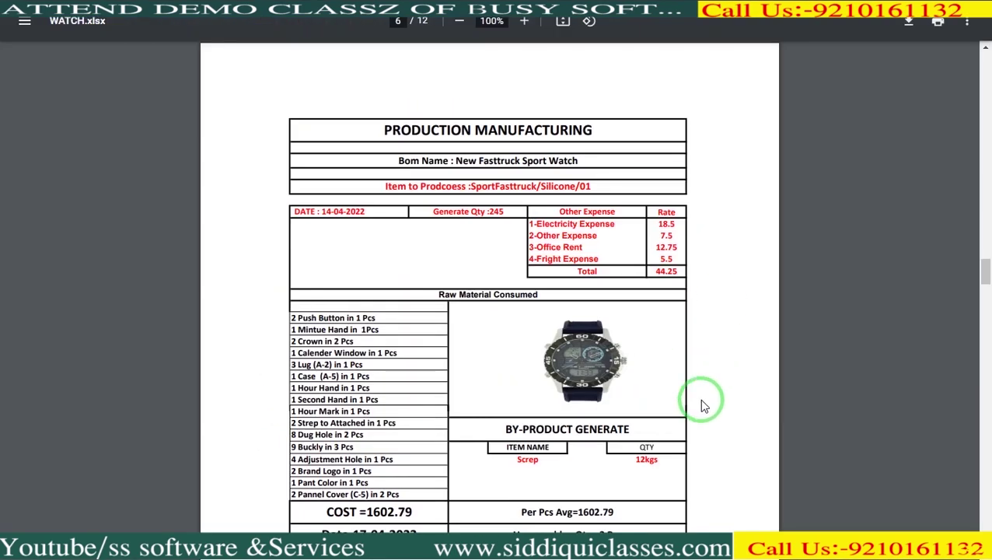
pyautogui.hotkey('alt', 'Tab')
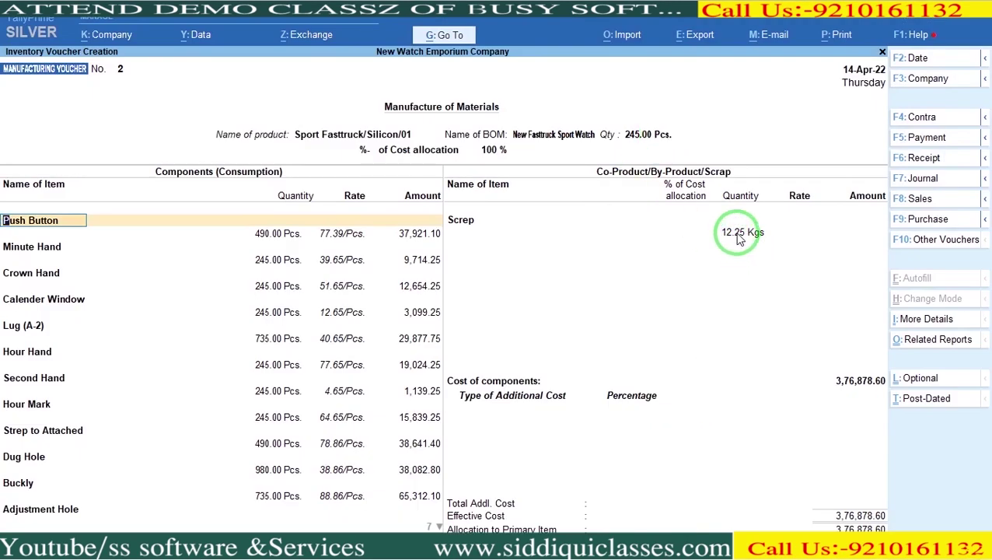
# Set the Screp by-product quantity to 12 Kgs and finish the by-product list
pyautogui.click(738, 238)
pyautogui.write('12')
pyautogui.press('Return')
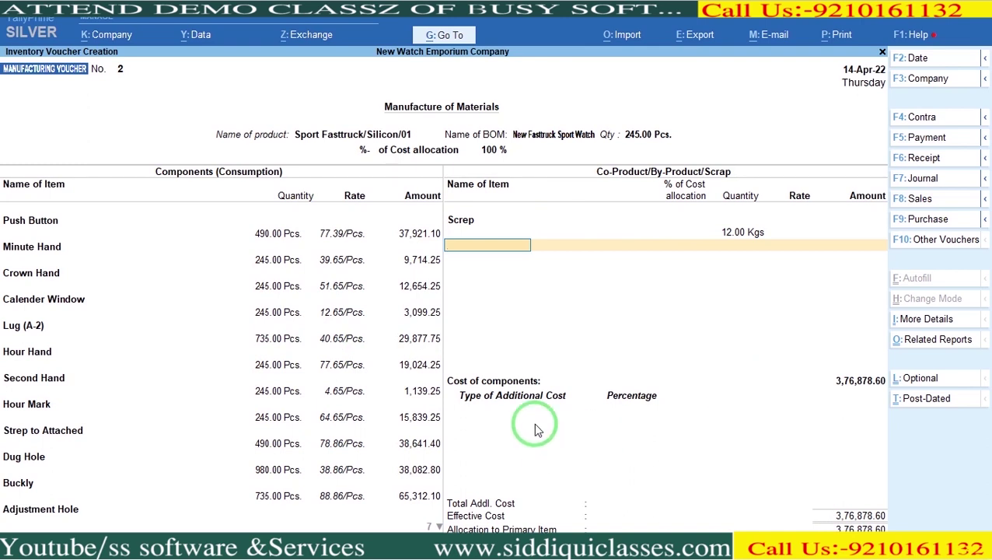
pyautogui.press('Return')
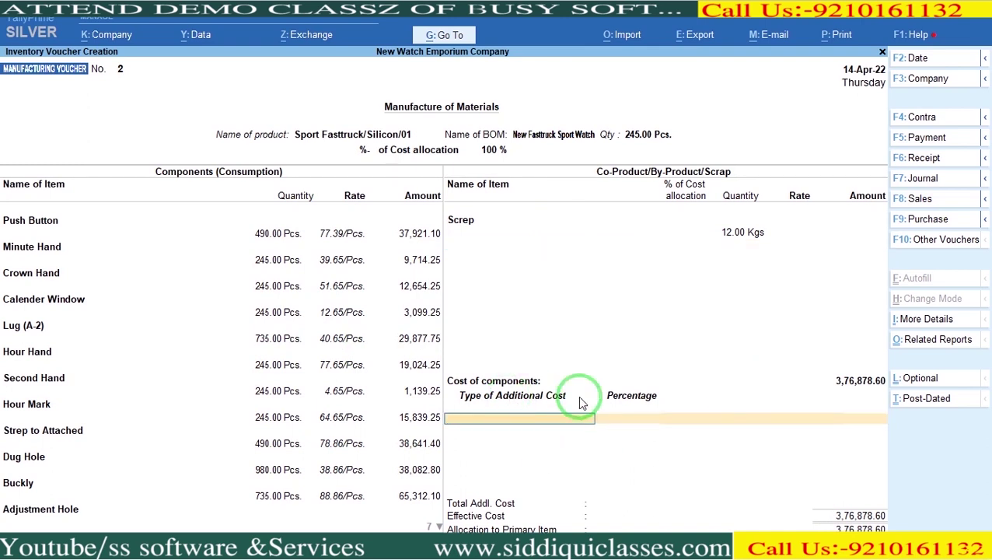
# Add Other Exp as an additional cost, calculating its amount as 44.25*245 from the PDF's total expense rate and the manufactured quantity
pyautogui.write('O')
pyautogui.press('Return')
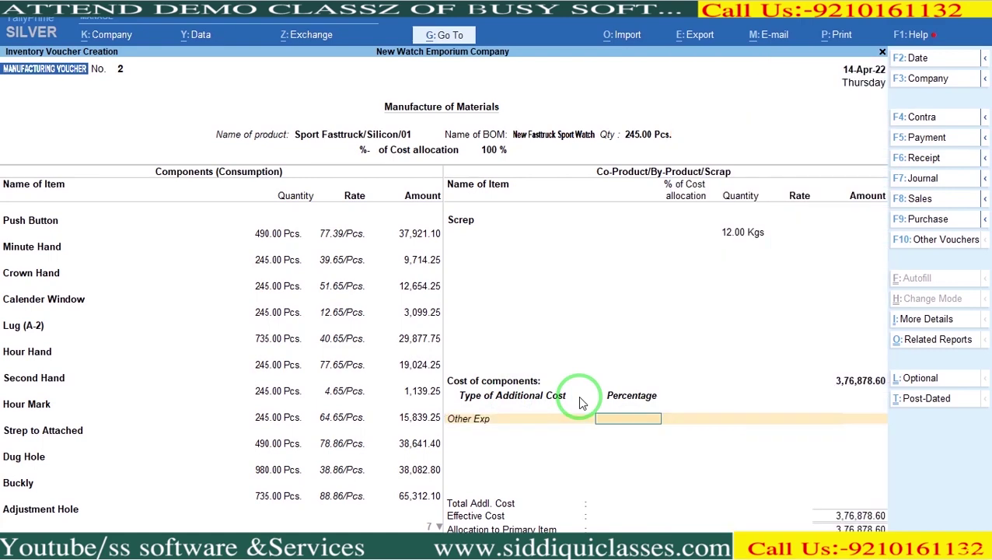
pyautogui.hotkey('alt', 'Tab')
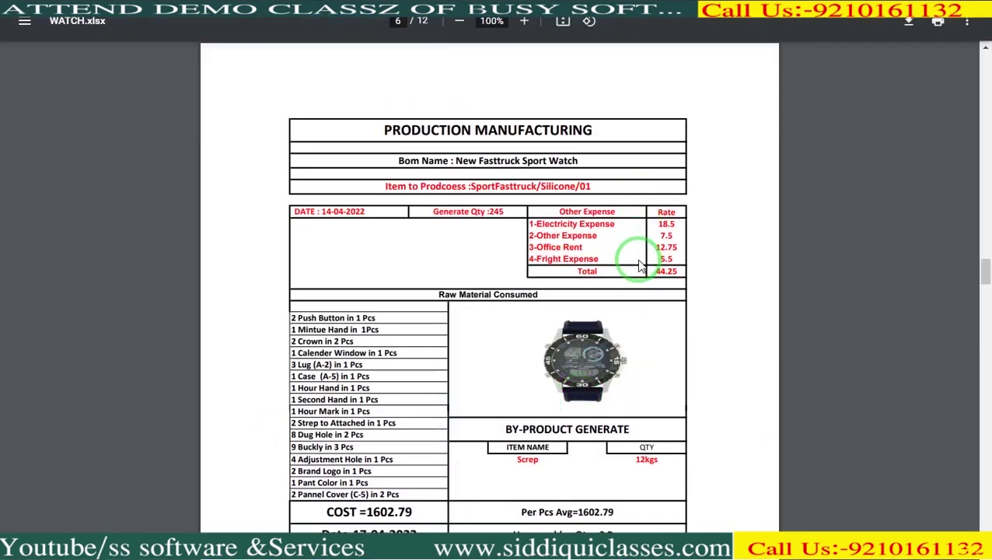
pyautogui.hotkey('alt', 'Tab')
pyautogui.press('Return')
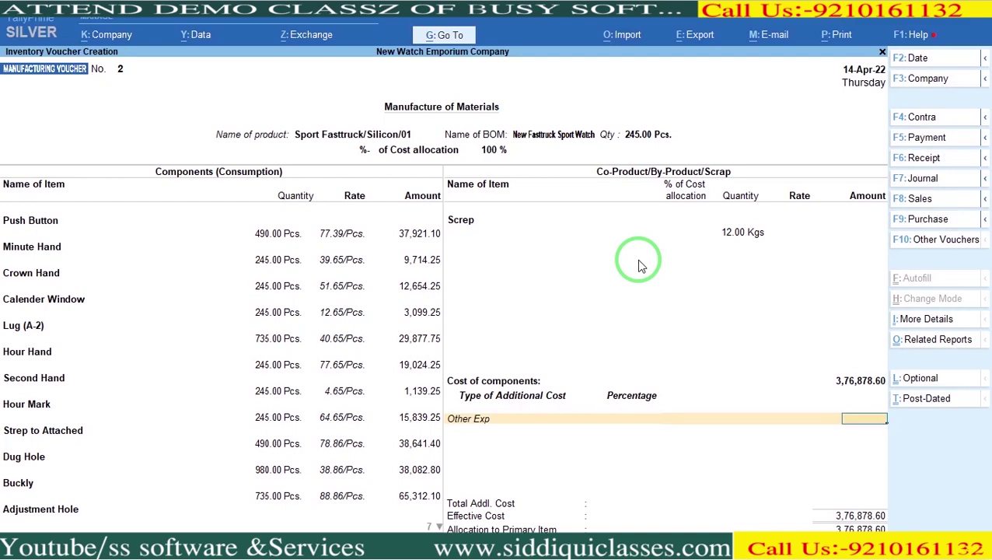
pyautogui.press('Return')
pyautogui.hotkey('alt', 'Tab')
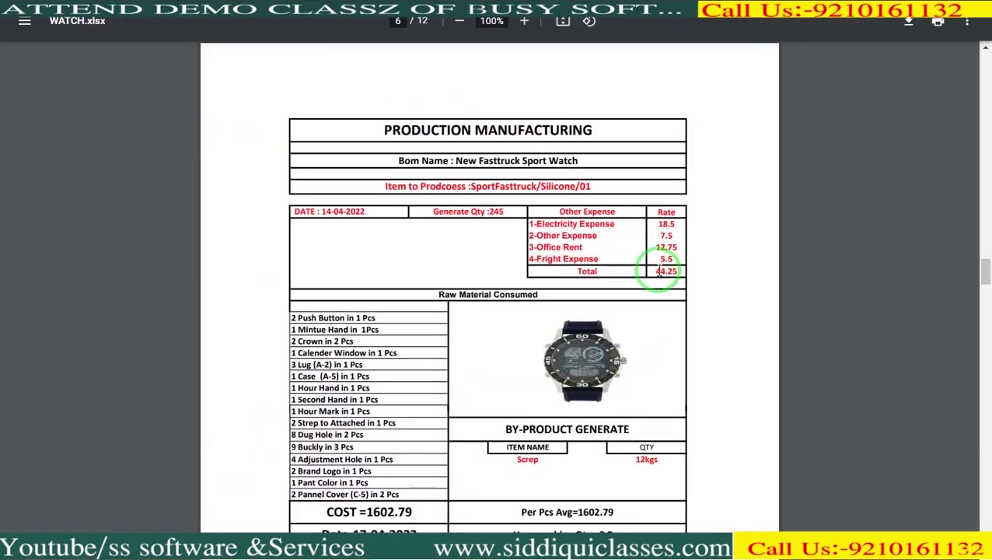
pyautogui.hotkey('alt', 'Tab')
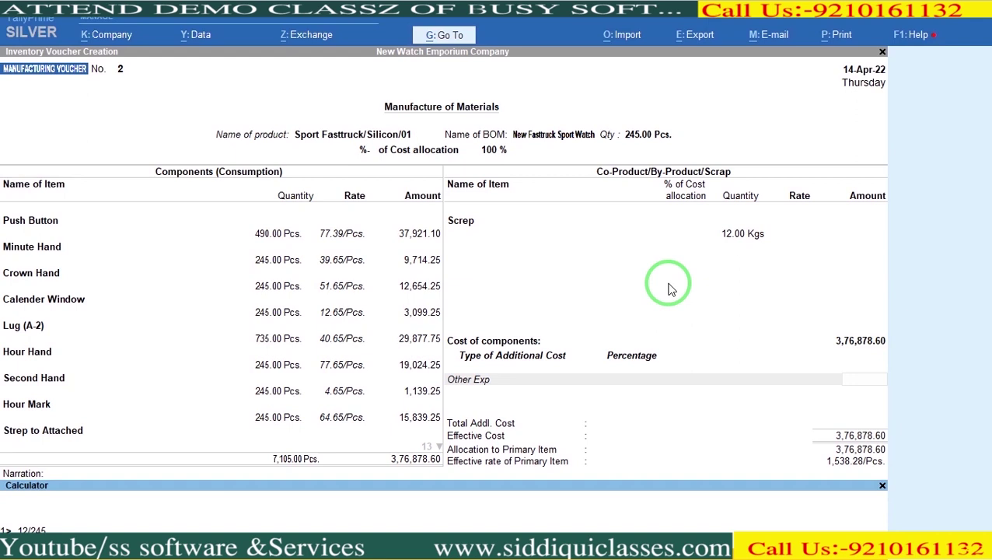
pyautogui.press('Return')
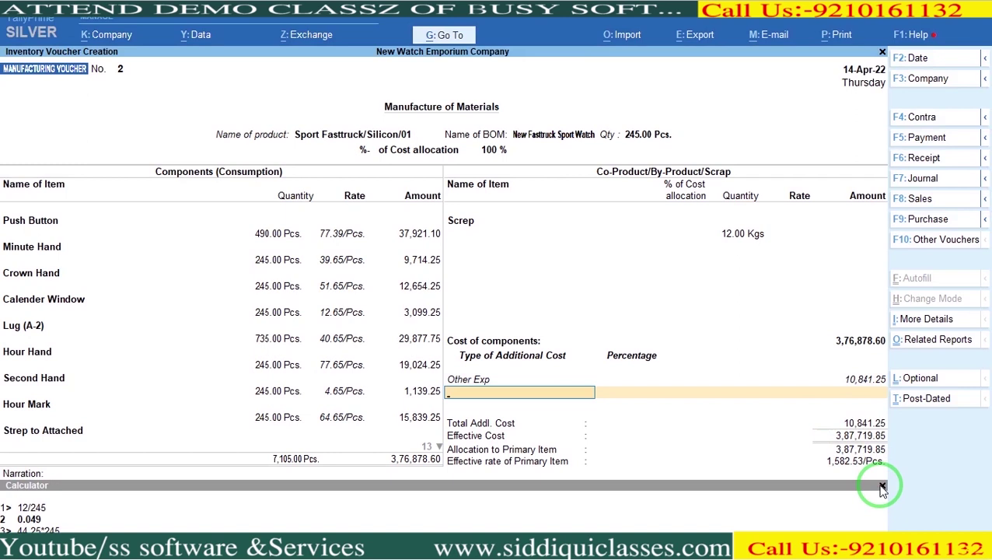
pyautogui.click(882, 487)
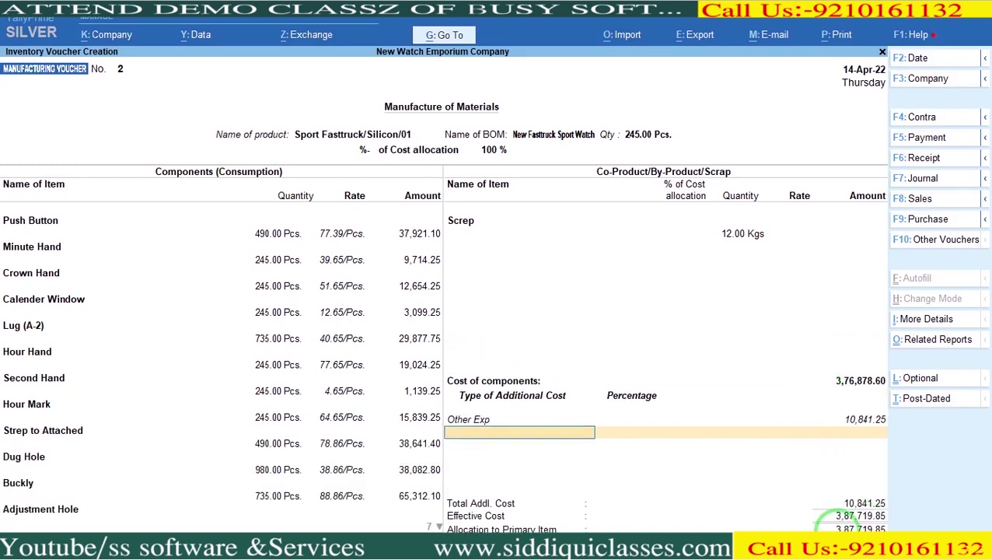
# Save the manufacturing voucher and review the Prince Watch Company sales invoice on the PDF's page 7
pyautogui.press('ctrl')
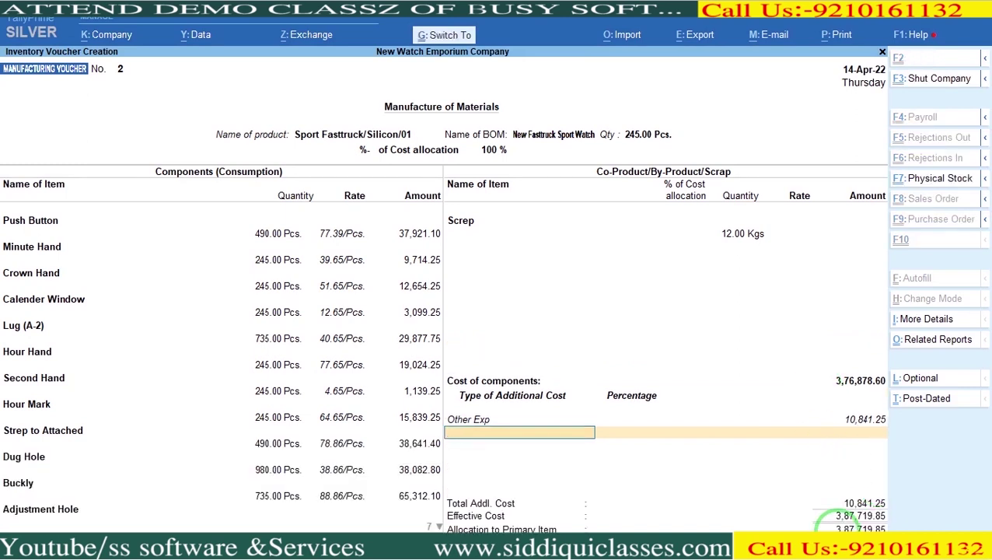
pyautogui.hotkey('ctrl', 'a')
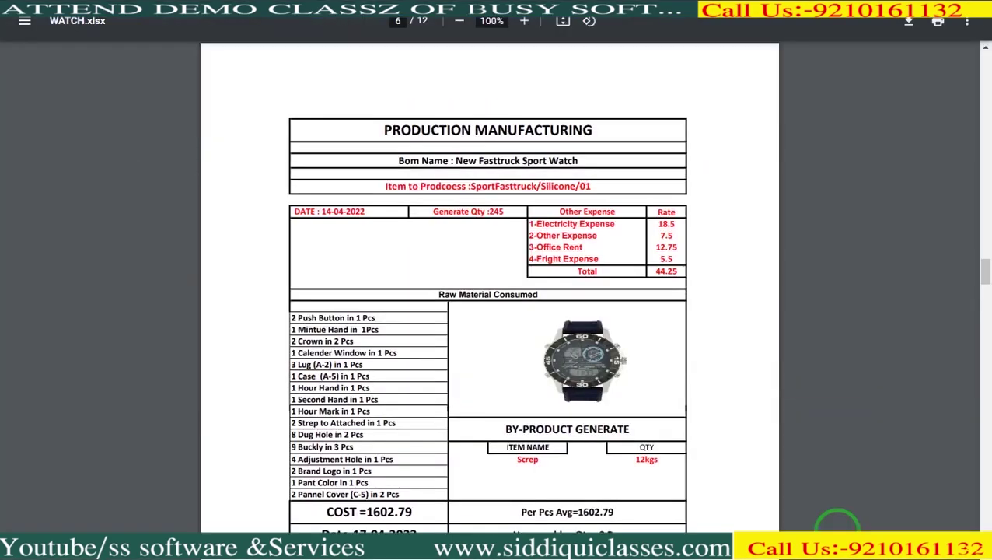
pyautogui.scroll(-10, 830, 526)
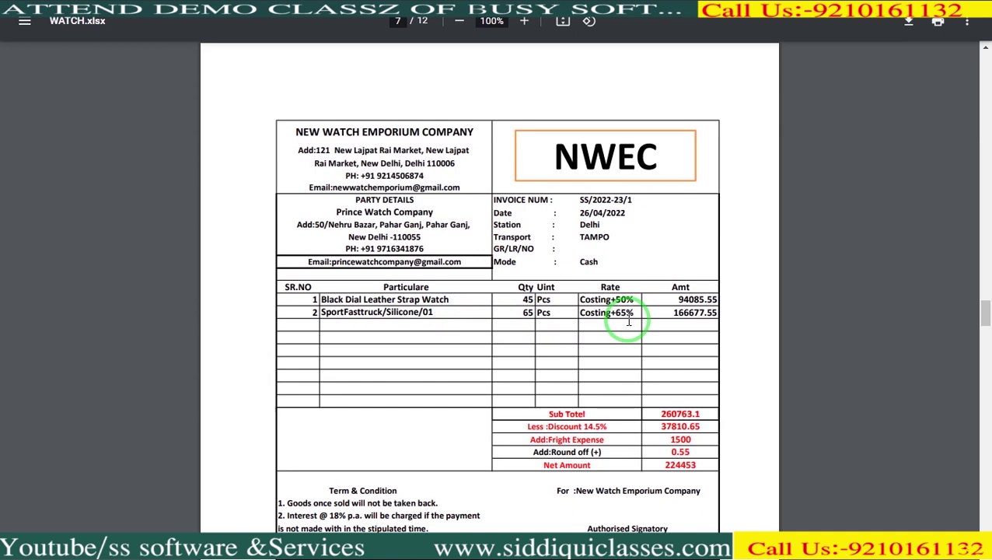
pyautogui.hotkey('alt', 'Tab')
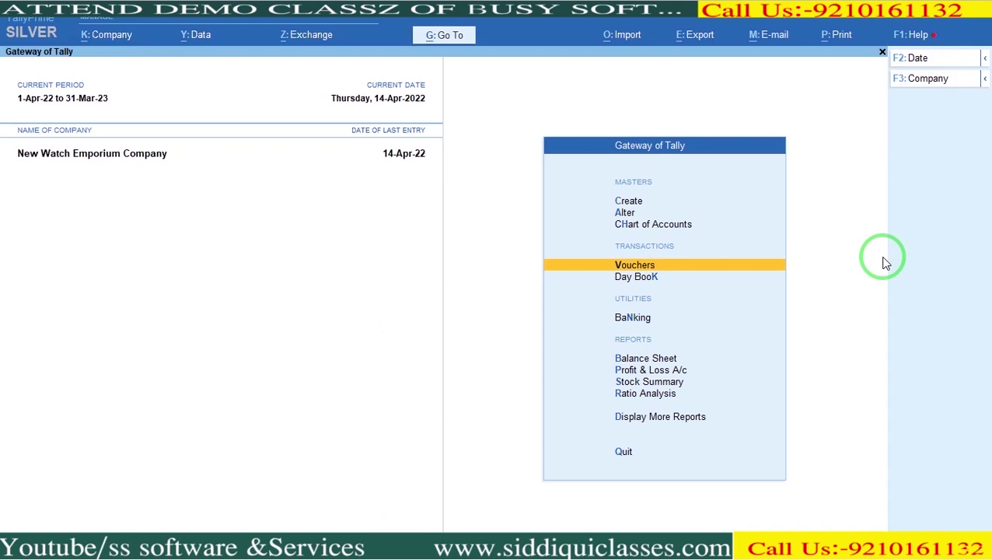
# Open the Stock Query from Statements of Inventory for Black Dial Leather Strap Watch to check its cost and closing stock
pyautogui.press('Down')
pyautogui.press('Down')
pyautogui.press('Down')
pyautogui.press('Down')
pyautogui.press('Down')
pyautogui.press('Down')
pyautogui.press('Down')
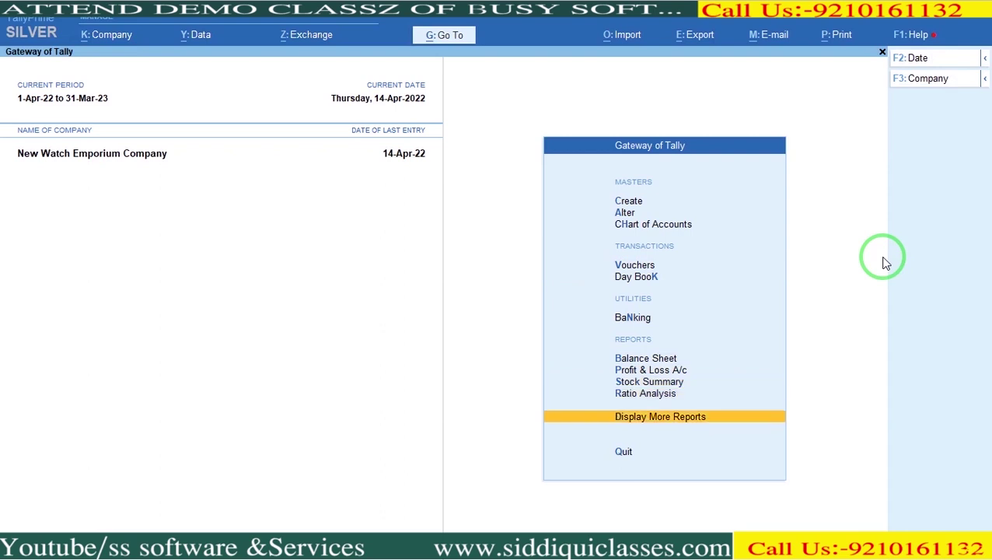
pyautogui.press('Return')
pyautogui.press('Down')
pyautogui.press('Down')
pyautogui.press('Down')
pyautogui.press('Down')
pyautogui.press('Down')
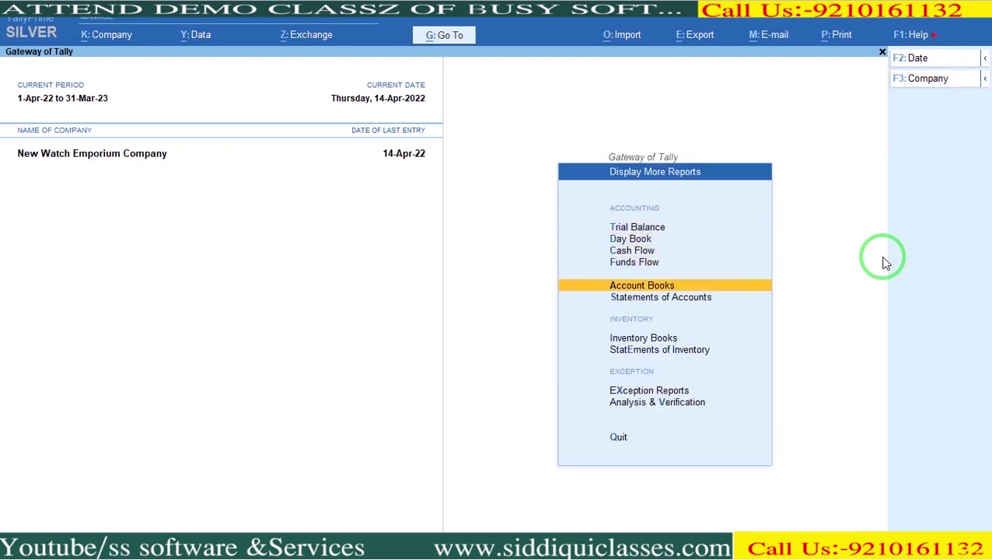
pyautogui.press('Down')
pyautogui.press('Down')
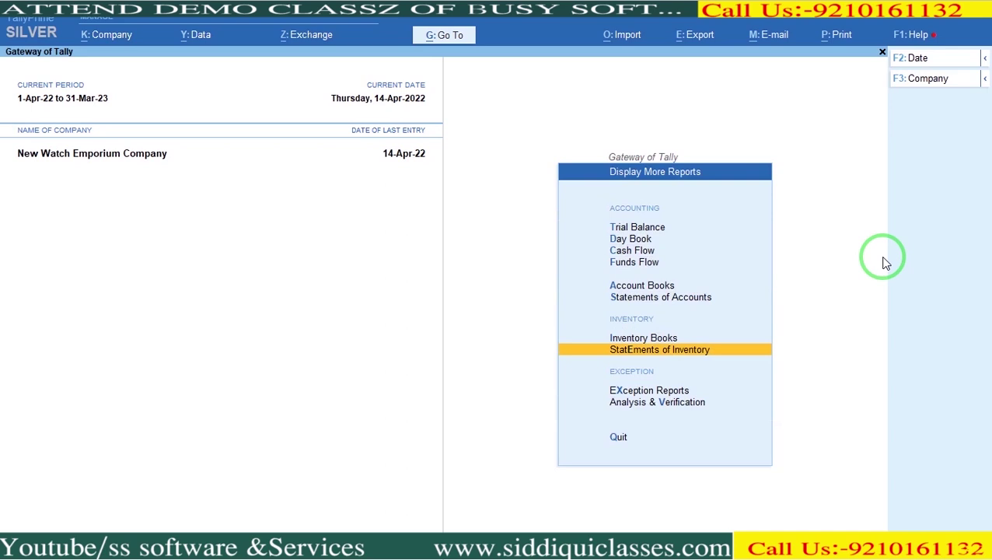
pyautogui.press('Return')
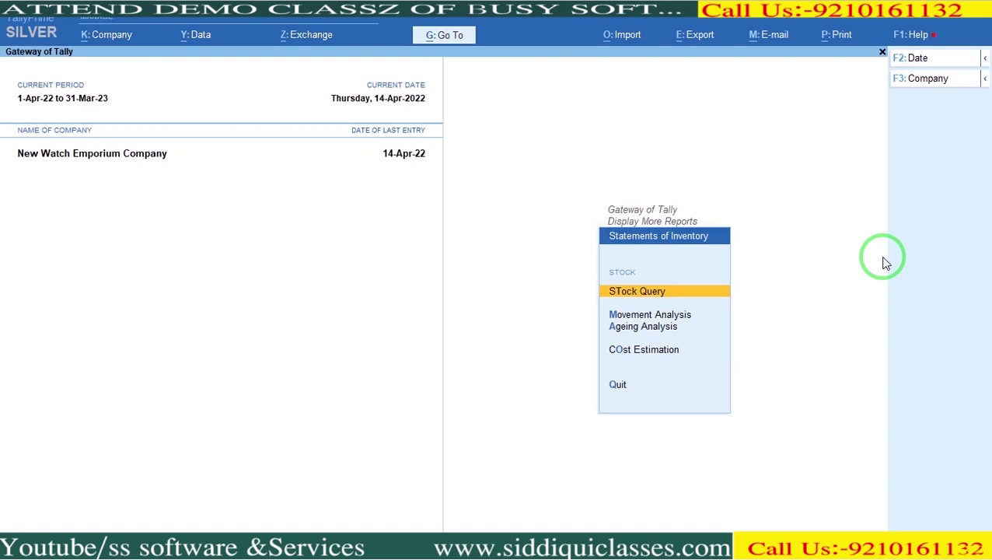
pyautogui.press('Return')
pyautogui.press('Down')
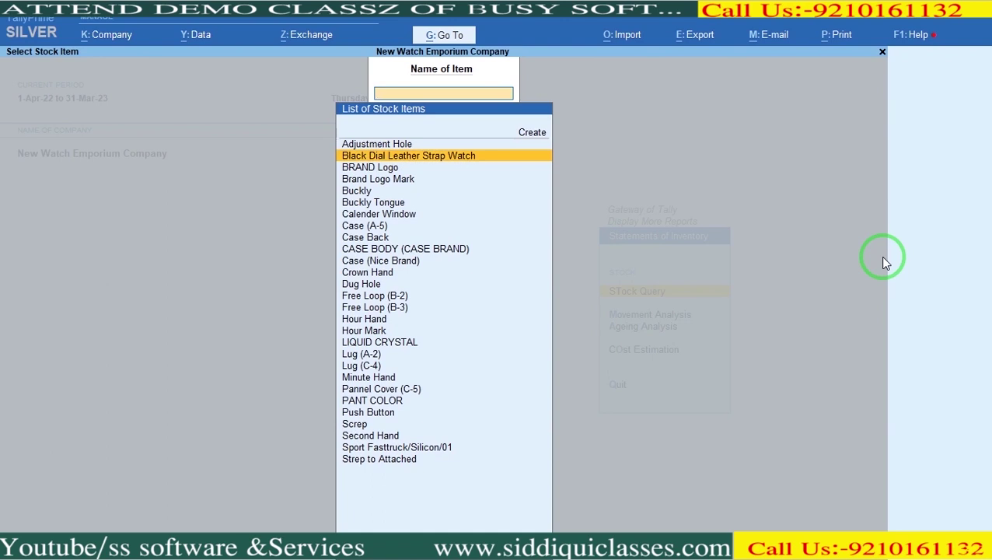
pyautogui.press('Return')
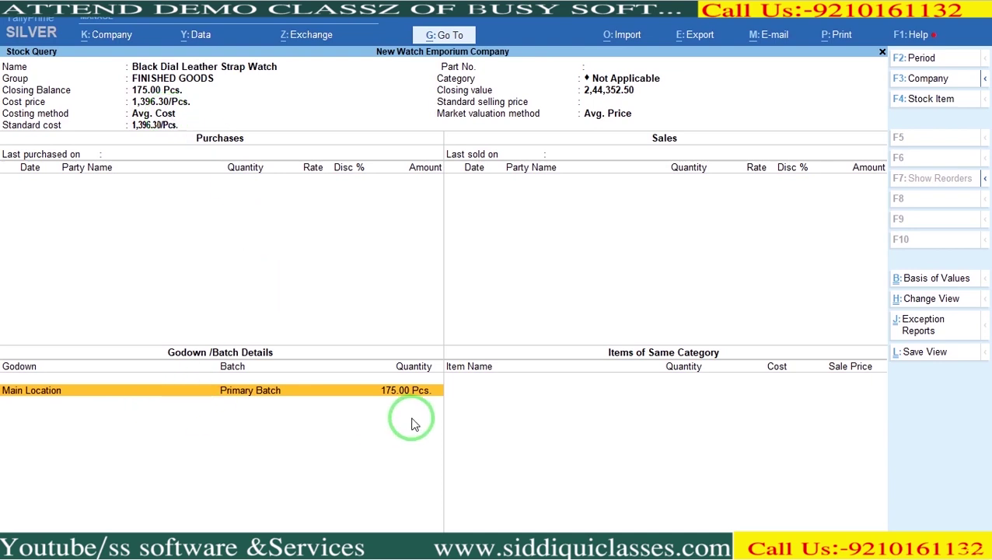
# Check the cost price and closing balance of Sport Fasttruck/Silicon/01 in the Stock Query, and close the query
pyautogui.press('Escape')
pyautogui.write('S')
pyautogui.press('Down')
pyautogui.press('Down')
pyautogui.press('Down')
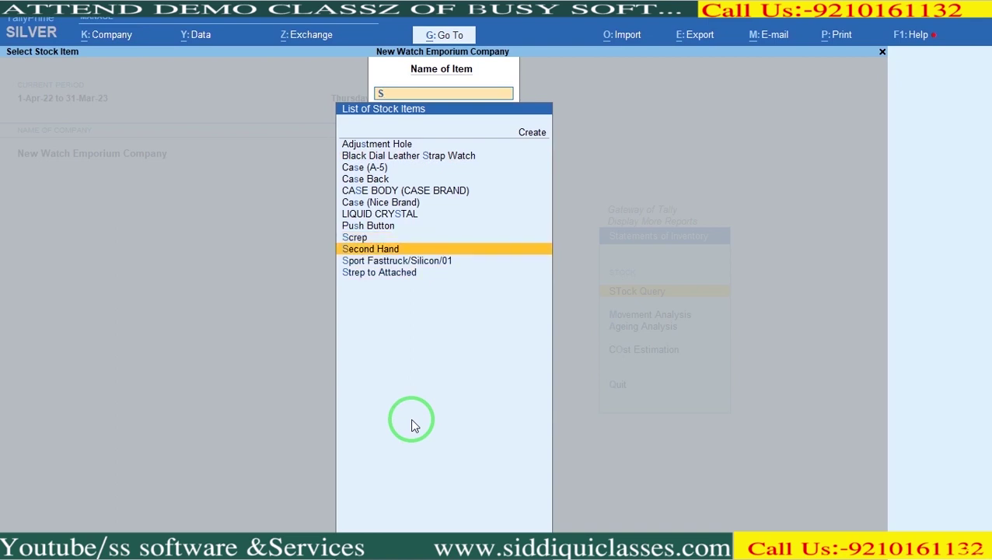
pyautogui.press('Return')
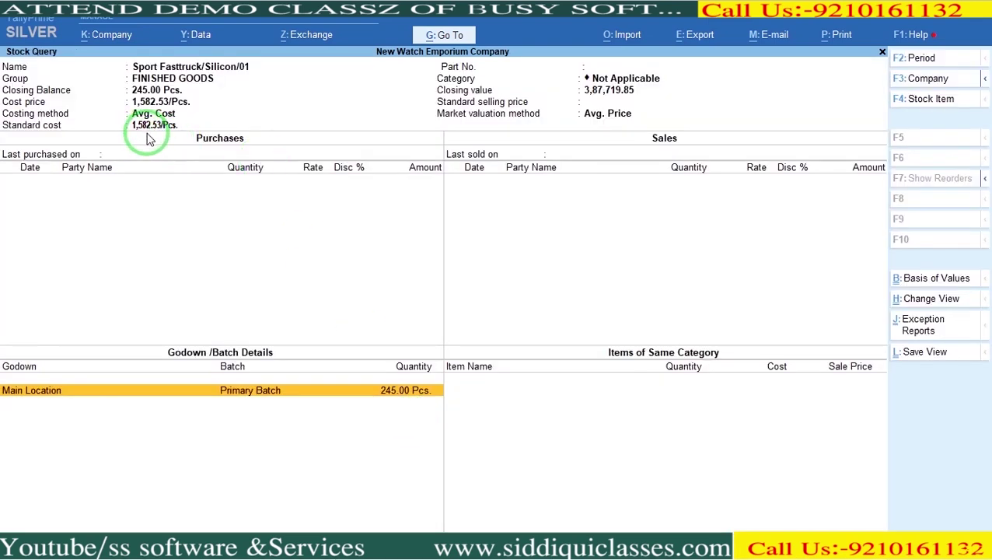
pyautogui.press('Escape')
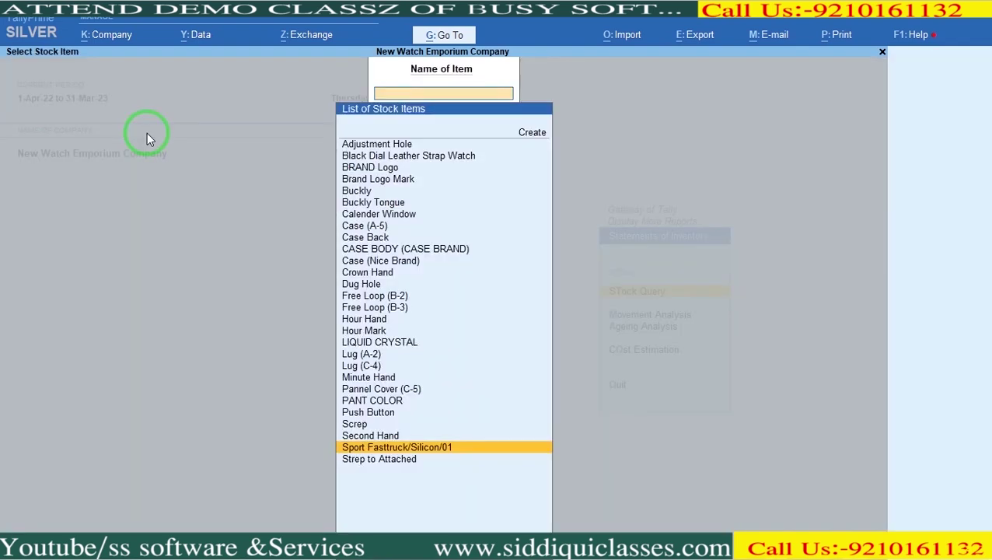
pyautogui.press('Escape')
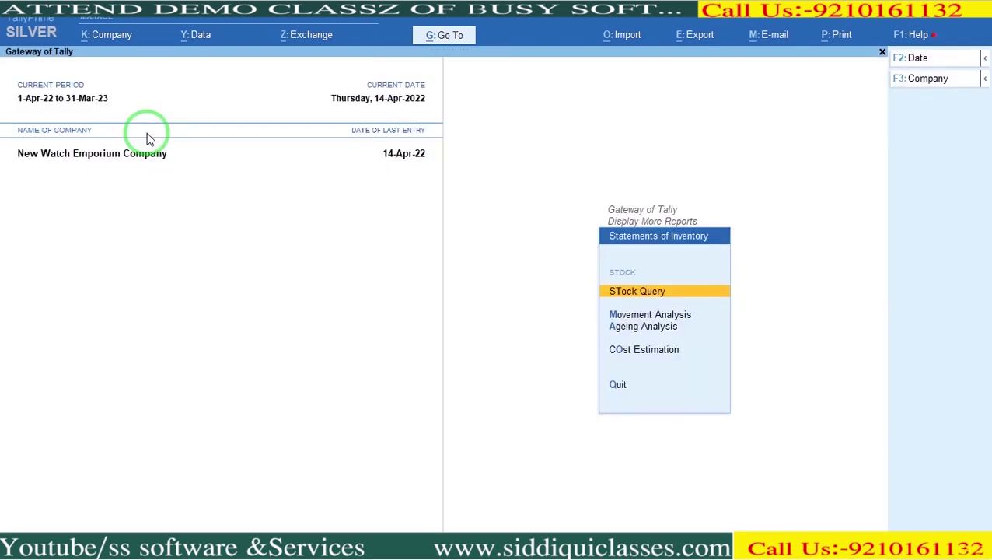
# Examine the Cost Estimation report for the FINISHED GOODS group and return to the Gateway of Tally
pyautogui.press('Down')
pyautogui.press('Down')
pyautogui.press('Down')
pyautogui.press('Return')
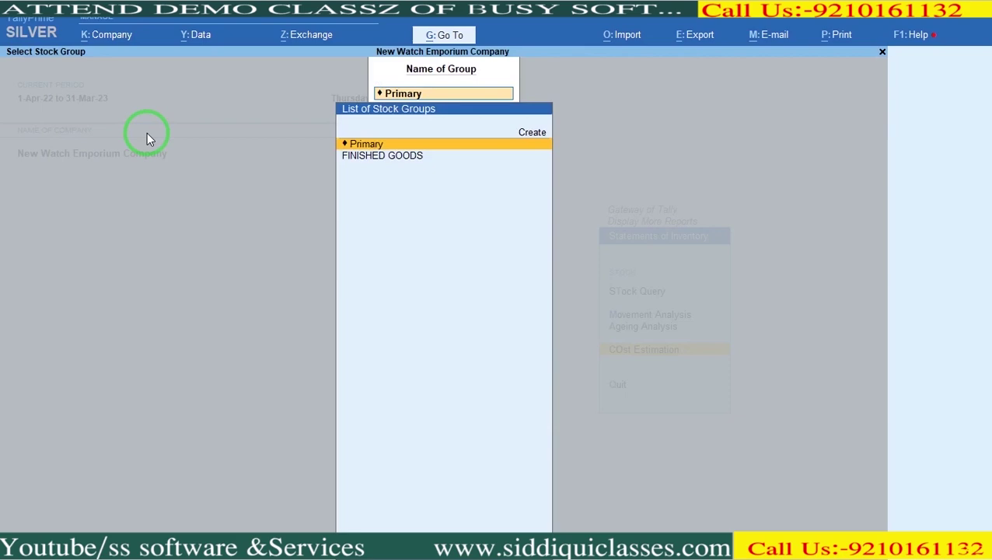
pyautogui.press('Down')
pyautogui.press('Return')
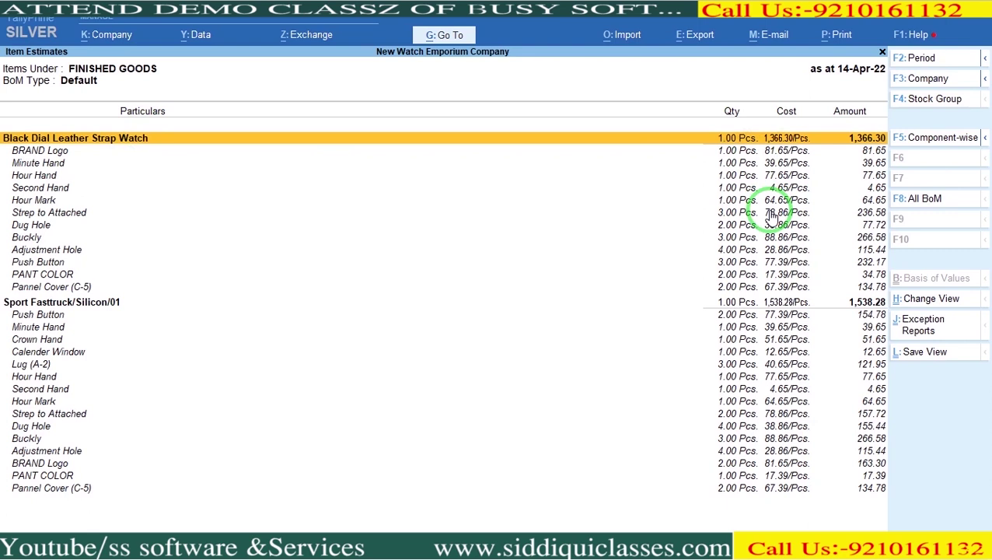
pyautogui.press('Escape')
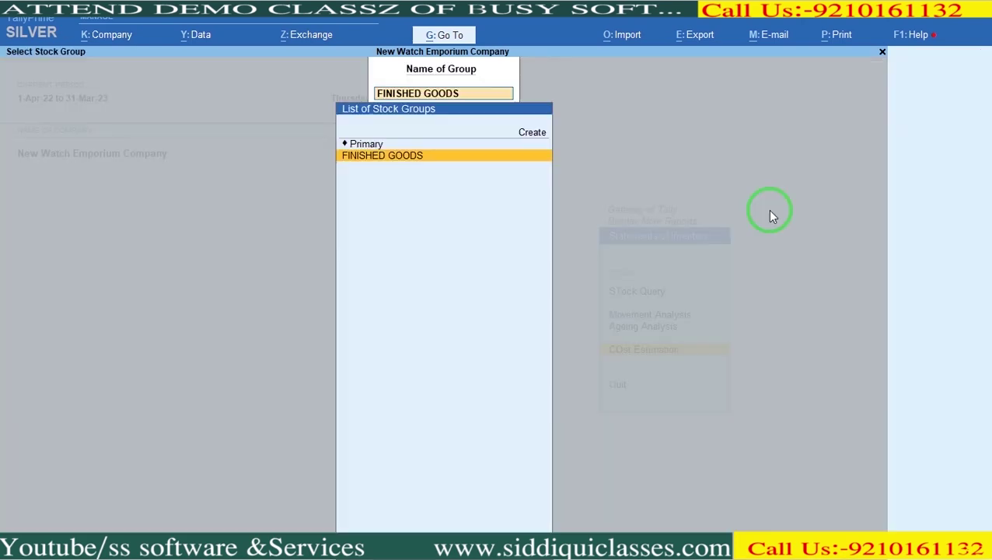
pyautogui.press('Escape')
pyautogui.press('Escape')
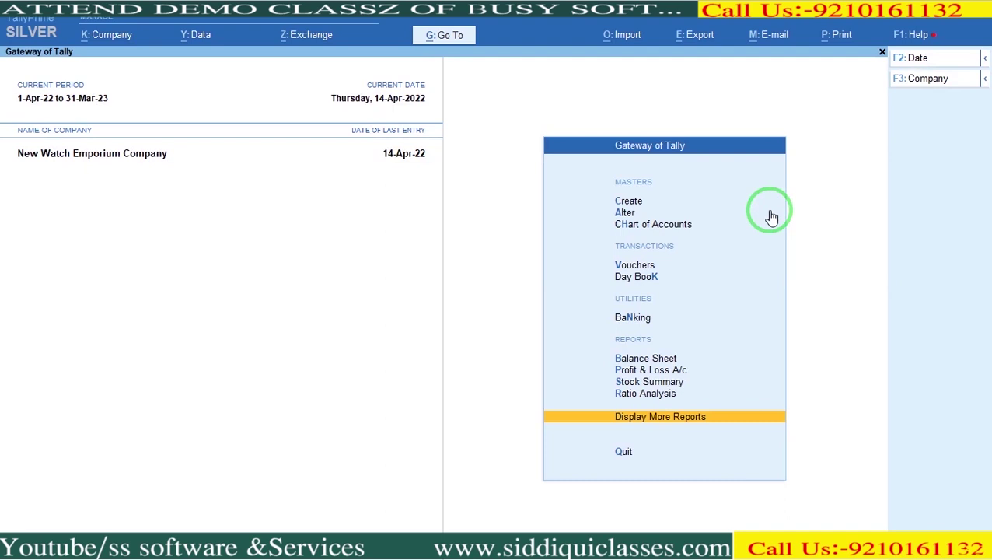
# Open voucher entry and start a new Sales voucher
pyautogui.press('Up')
pyautogui.press('Up')
pyautogui.press('Up')
pyautogui.press('Up')
pyautogui.press('Up')
pyautogui.press('Up')
pyautogui.press('Up')
pyautogui.press('Return')
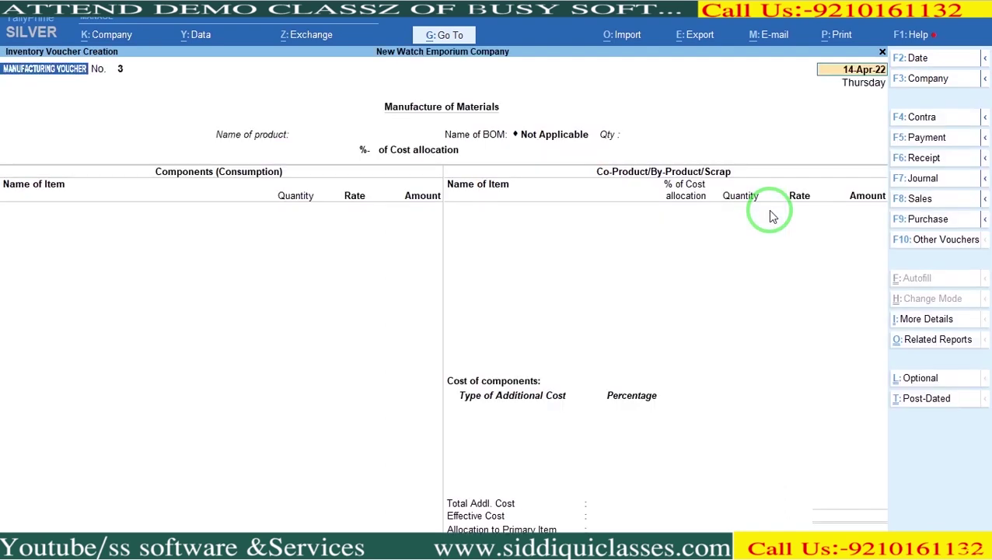
pyautogui.click(920, 199)
# Set the sales voucher date to 26-Apr-22 and check the invoice date and party in the PDF
pyautogui.hotkey('alt', 'Tab')
pyautogui.press('Left')
pyautogui.press('Right')
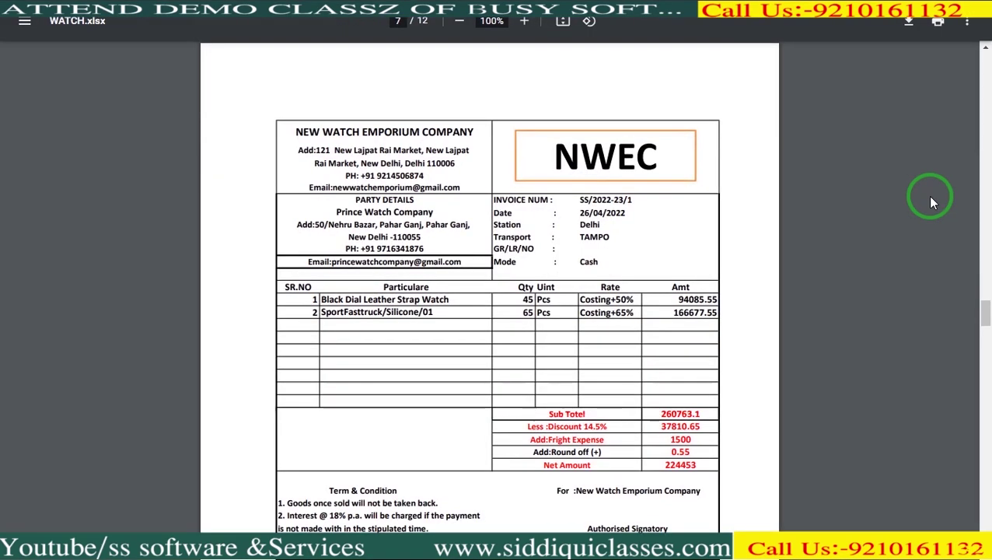
pyautogui.hotkey('alt', 'Tab')
pyautogui.write('26')
pyautogui.press('Return')
pyautogui.hotkey('alt', 'Tab')
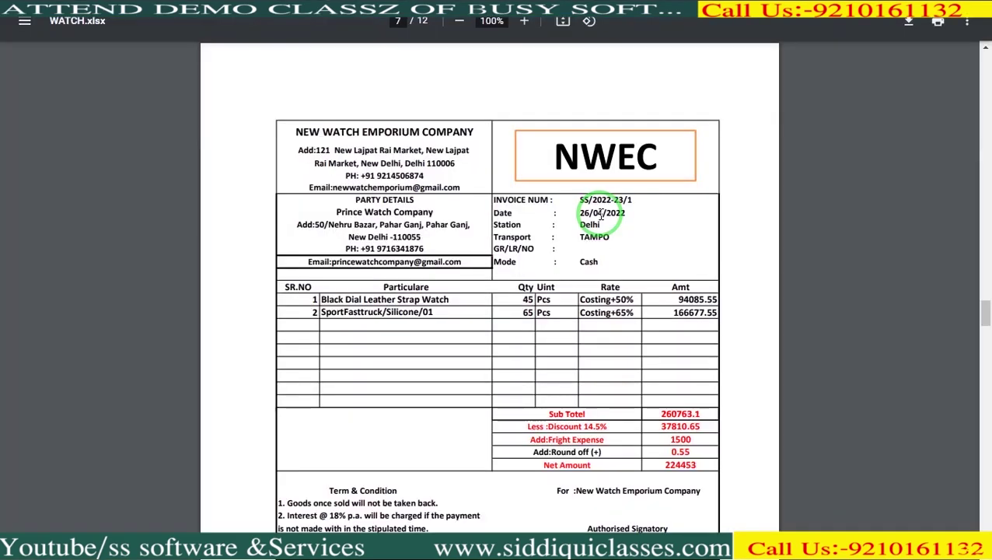
pyautogui.hotkey('alt', 'Tab')
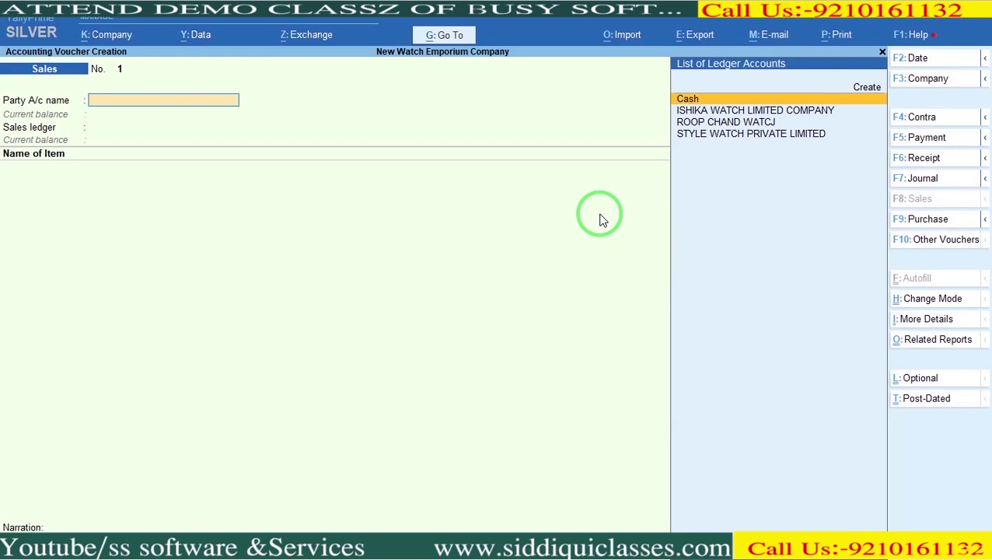
# Create a party ledger named Princh Watch Com from the sales voucher and assign its account group
pyautogui.hotkey('alt', 'c')
pyautogui.write('Princh Wath')
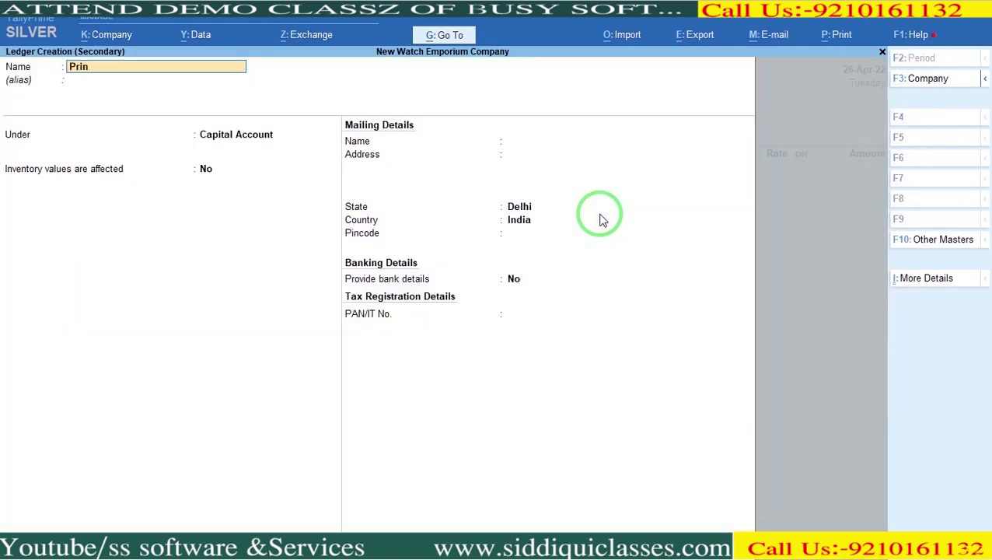
pyautogui.press('BackSpace')
pyautogui.write('ch Com')
pyautogui.press('Return')
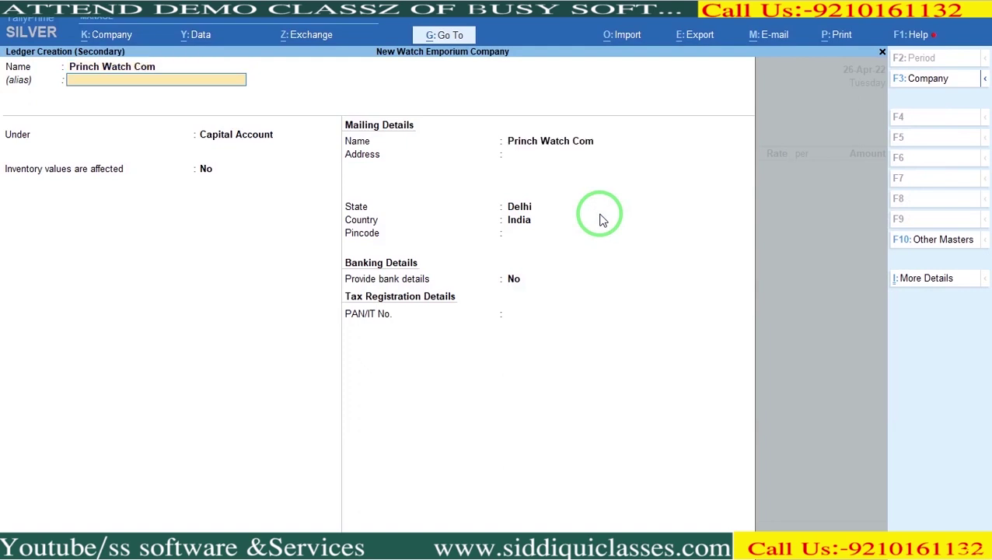
pyautogui.press('Return')
pyautogui.write('Su')
pyautogui.press('Down')
pyautogui.press('Return')
pyautogui.write('n')
pyautogui.press('Return')
# Save the new ledger as the voucher's party and accept the blank dispatch details and the party details
pyautogui.hotkey('ctrl', 'a')
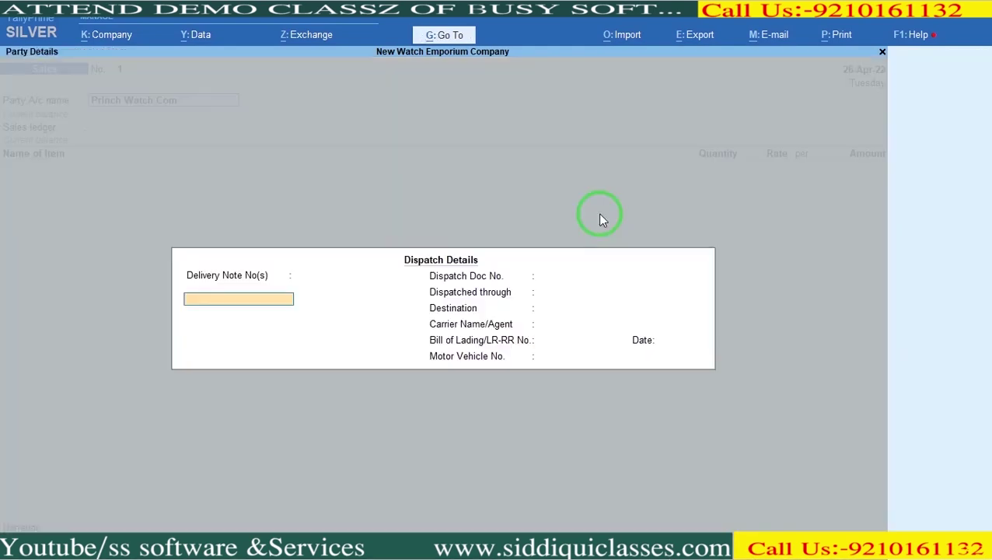
pyautogui.hotkey('ctrl', 'a')
pyautogui.hotkey('ctrl', 'a')
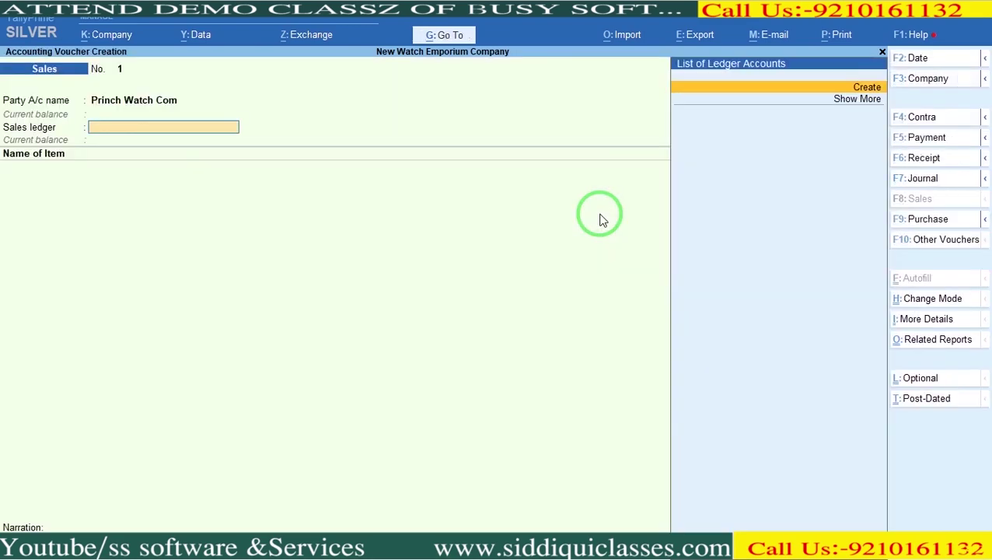
# Create a ledger named Sale under Sales Accounts and use it as the voucher's sales ledger
pyautogui.hotkey('alt', 'c')
pyautogui.write('Sale')
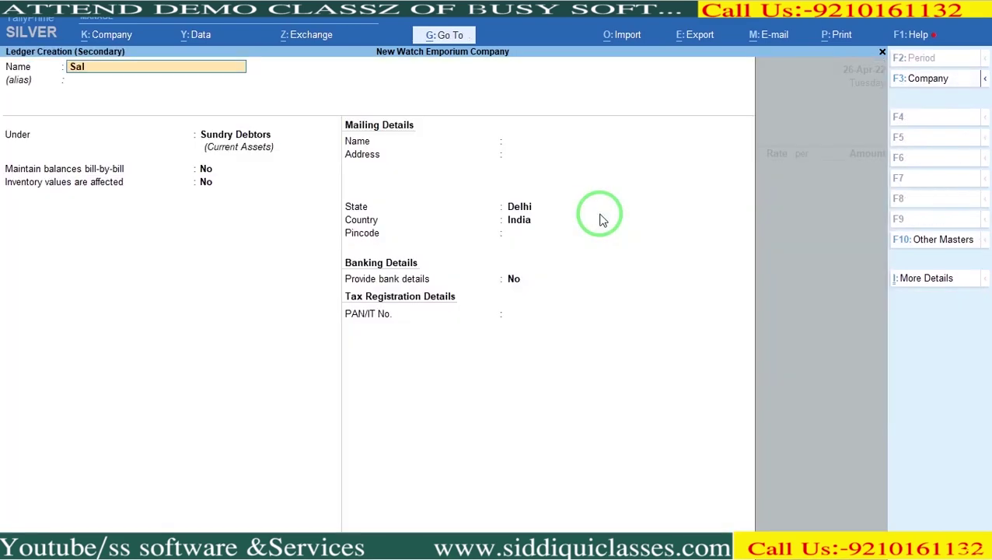
pyautogui.press('Return')
pyautogui.press('Return')
pyautogui.write('Sale')
pyautogui.press('Return')
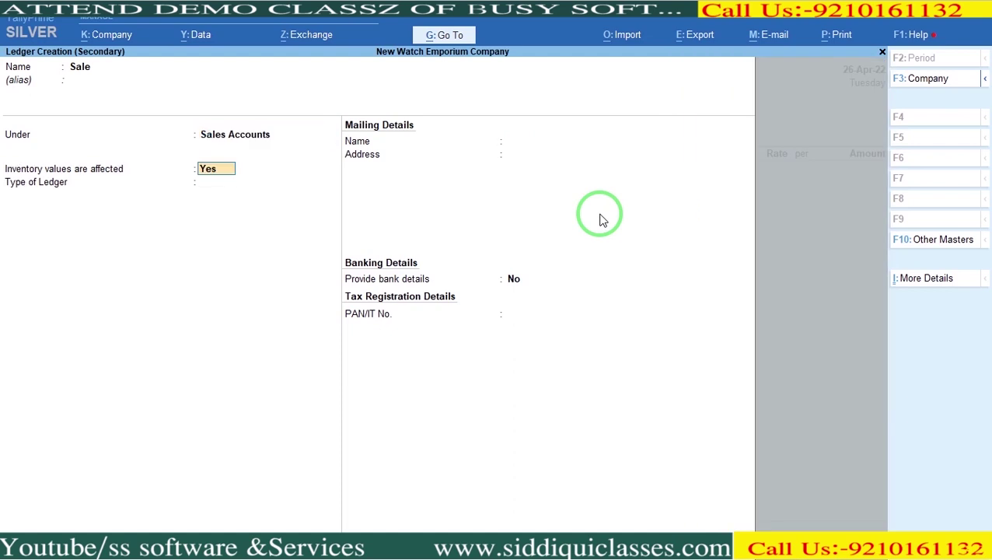
pyautogui.hotkey('ctrl', 'a')
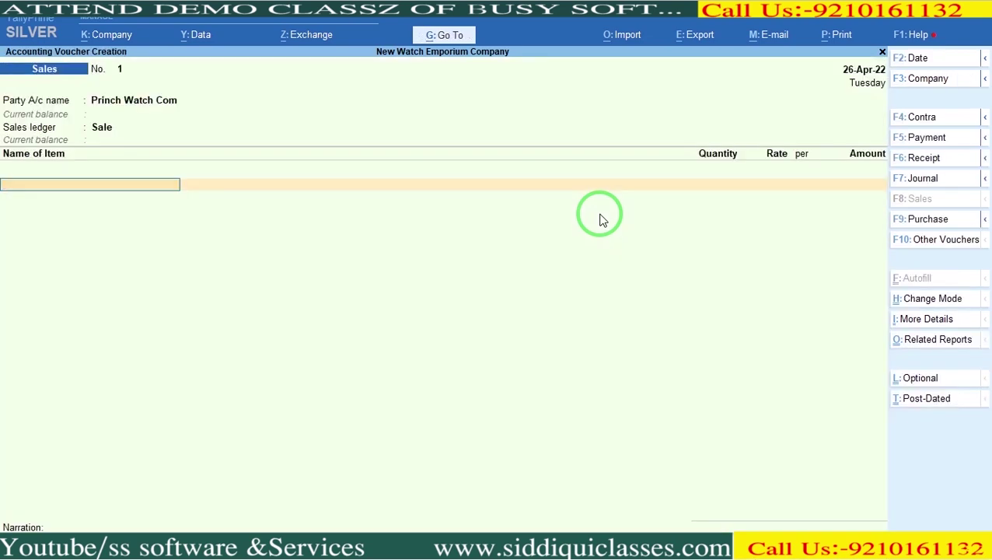
# Add Black Dial Leather Strap Watch to the sales voucher with the PDF invoice's quantity of 45 Pcs
pyautogui.write('Bl')
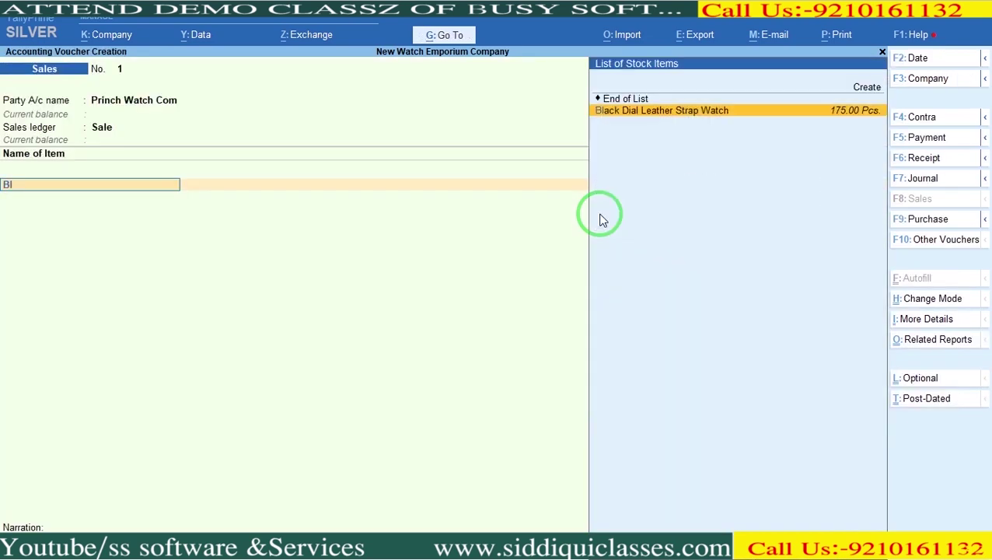
pyautogui.press('Return')
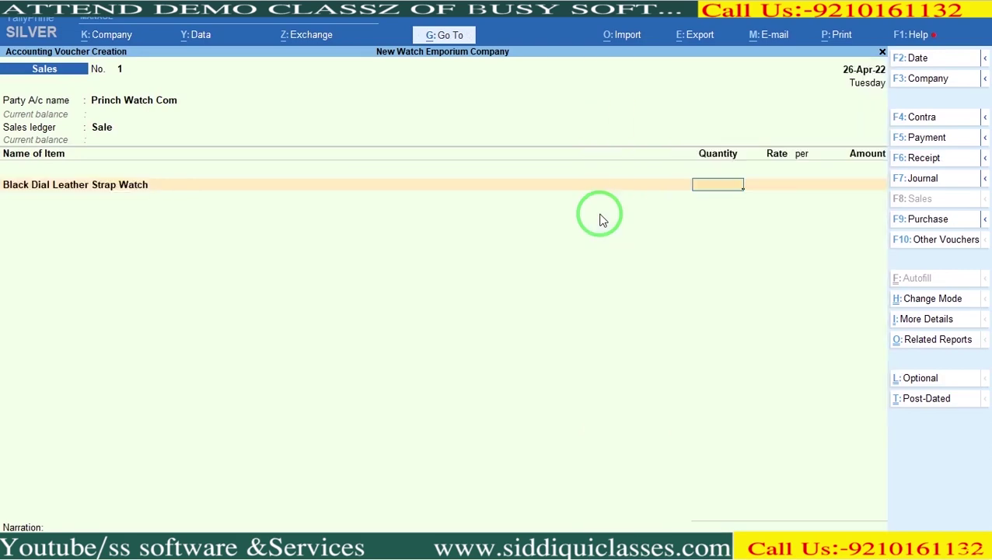
pyautogui.hotkey('alt', 'Tab')
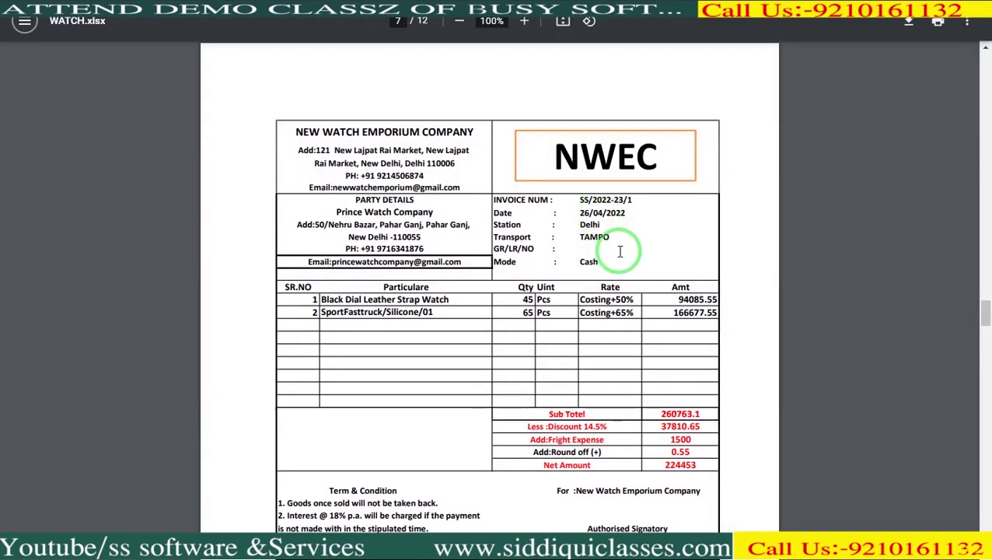
pyautogui.hotkey('alt', 'Tab')
pyautogui.write('45')
pyautogui.press('Return')
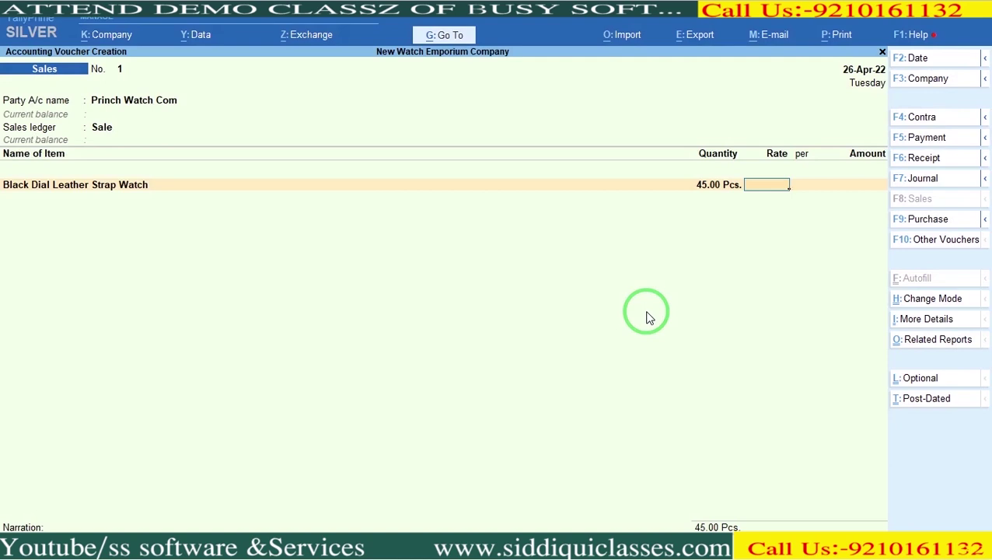
# Check the first item's rate basis in the PDF invoice and its sale price calculation in the Excel sheet
pyautogui.hotkey('alt', 'Tab')
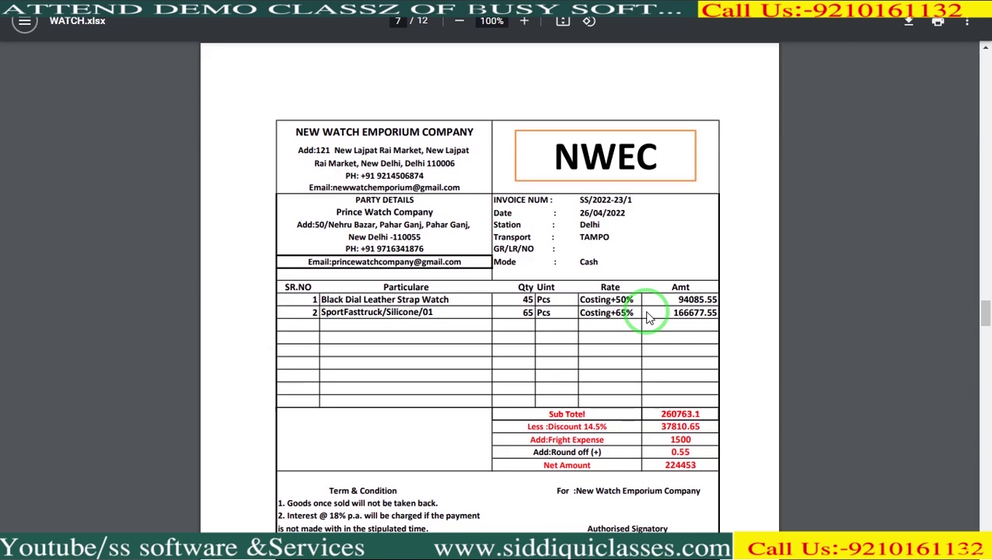
pyautogui.hotkey('alt', 'Tab')
pyautogui.hotkey('alt', 'Tab')
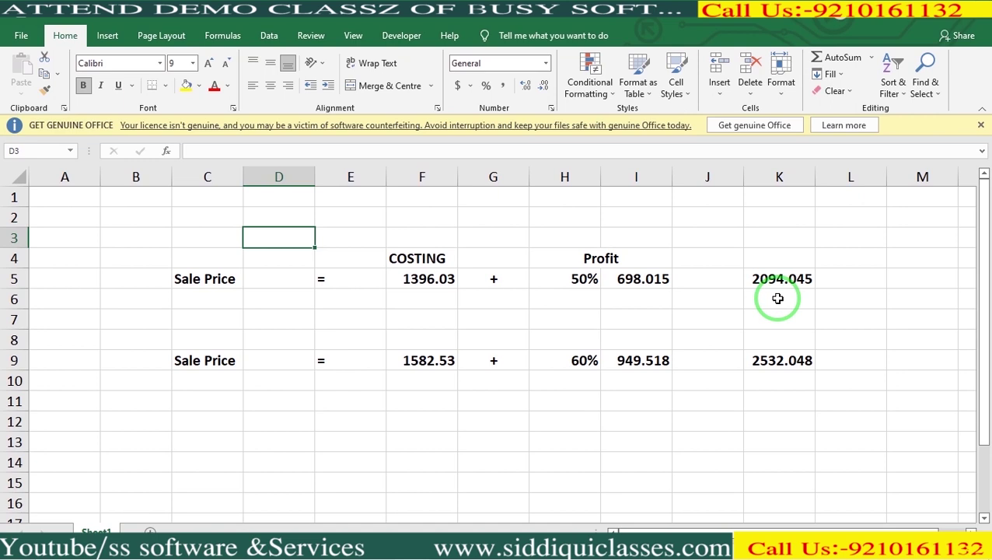
pyautogui.click(428, 253)
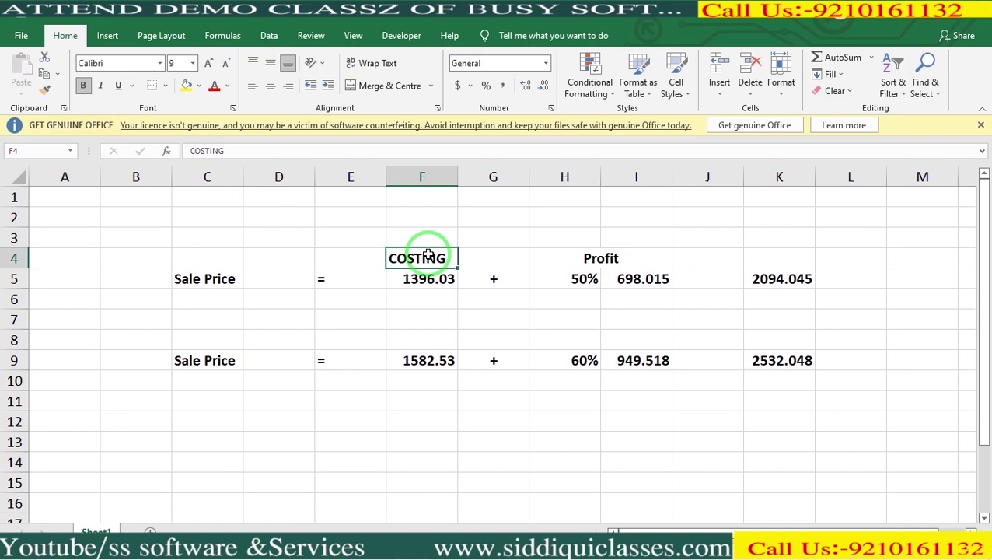
pyautogui.click(227, 281)
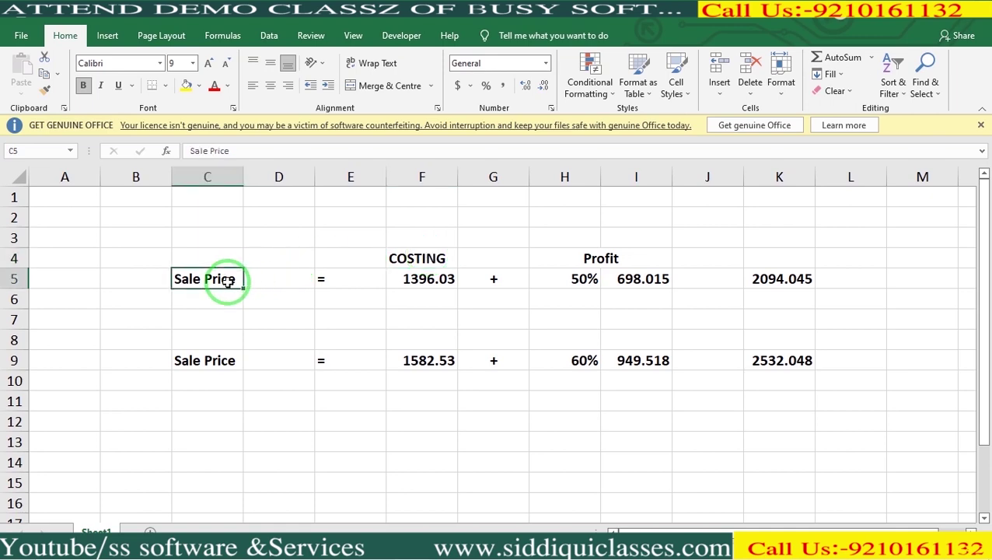
pyautogui.hotkey('alt', 'Tab')
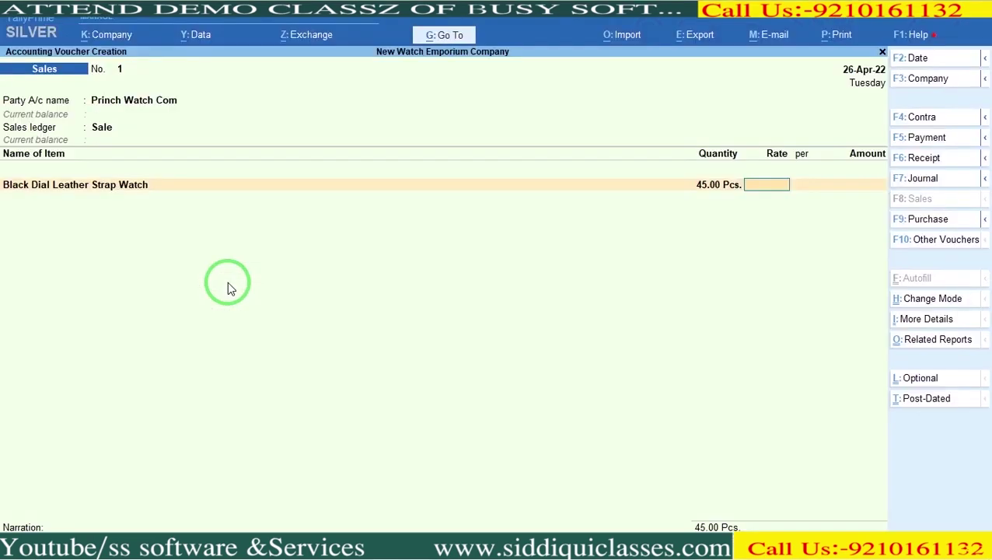
# Open the Black Dial Leather Strap Watch item for alteration from the voucher and enable altering its standard rates
pyautogui.press('BackSpace')
pyautogui.press('BackSpace')
pyautogui.hotkey('ctrl', 'Return')
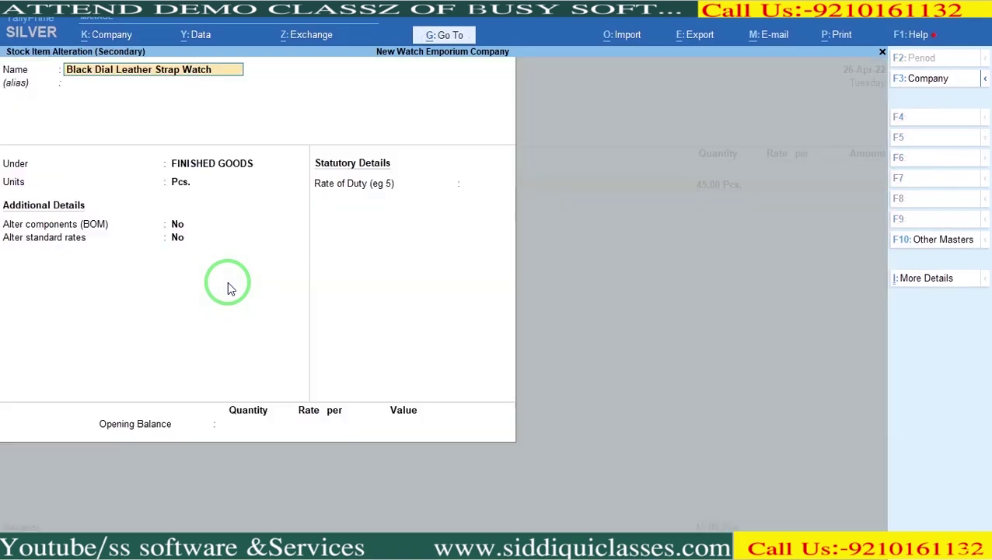
pyautogui.press('Return')
pyautogui.press('Return')
pyautogui.write('y')
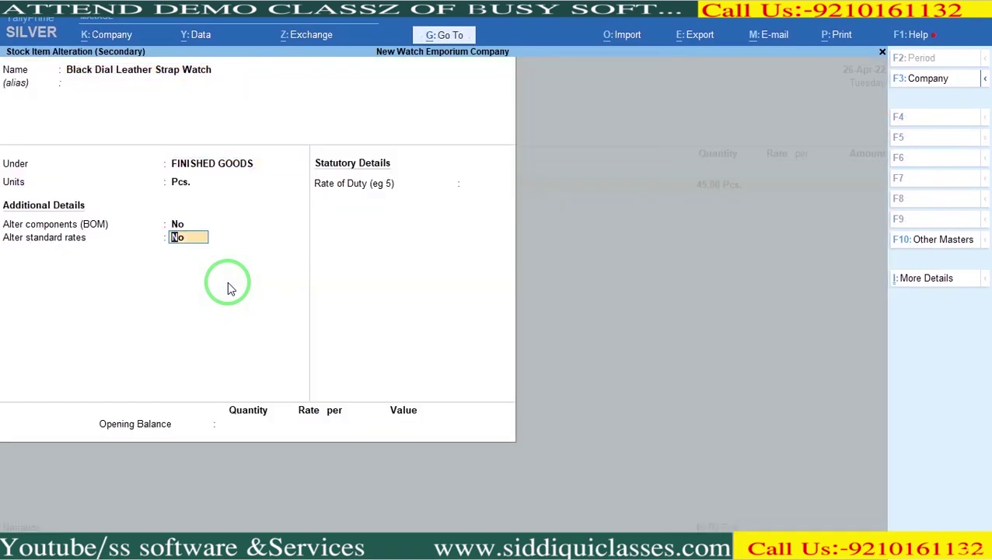
pyautogui.press('Return')
# Set the watch's standard selling price to 2,094 per Pcs. from 1-Apr-22 and save the stock item
pyautogui.press('Return')
pyautogui.write('01-4')
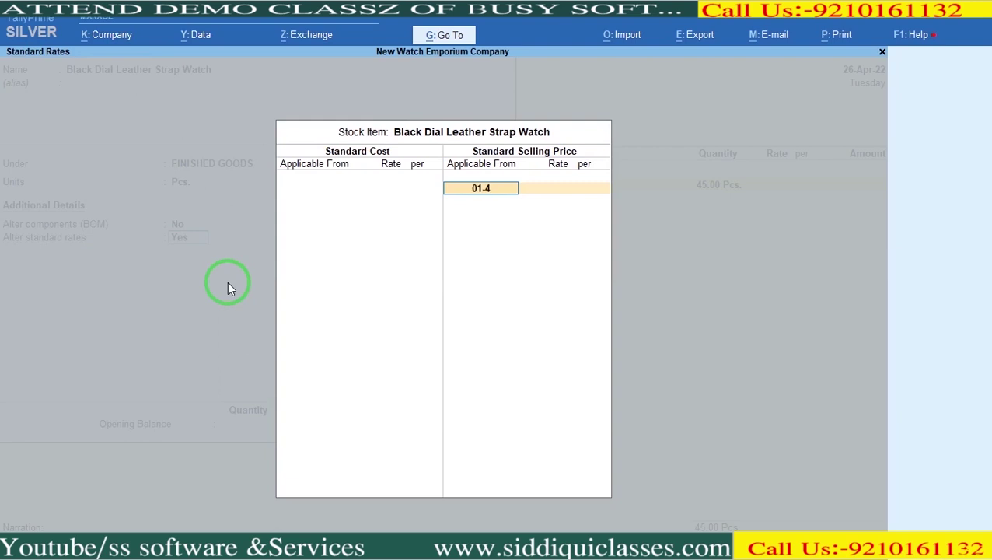
pyautogui.press('Return')
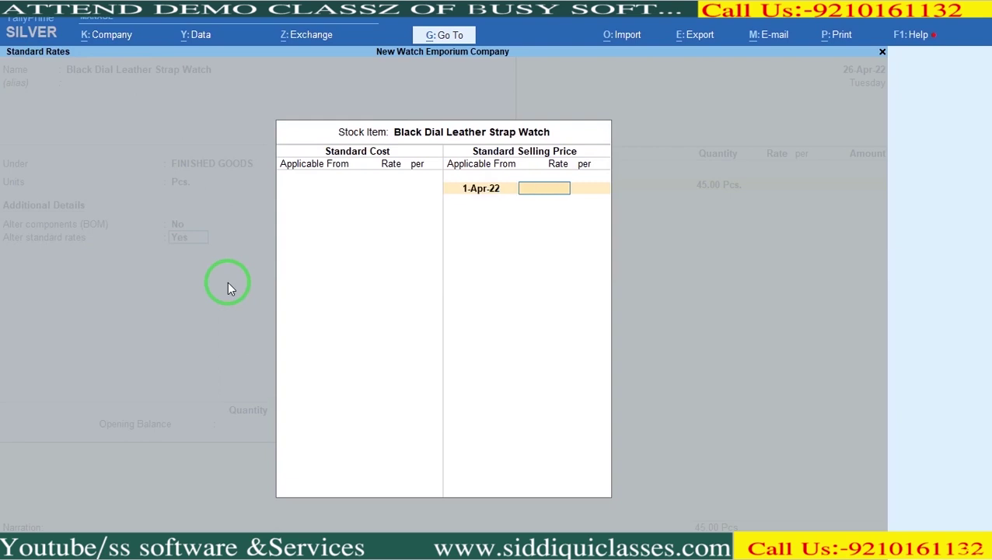
pyautogui.write('2094')
pyautogui.press('Return')
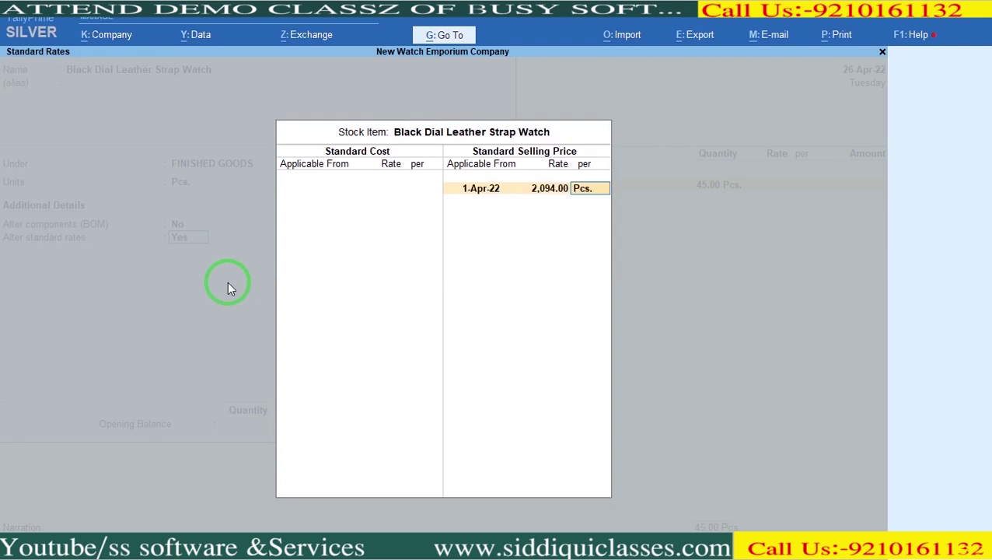
pyautogui.hotkey('ctrl', 'a')
pyautogui.hotkey('ctrl', 'a')
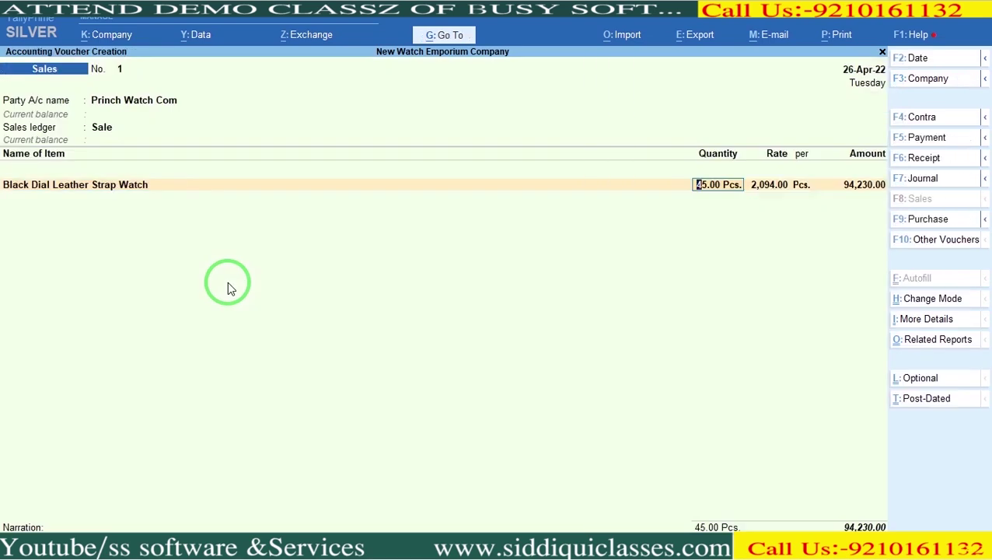
# Accept the Black Dial Leather Strap Watch line with 45 Pcs. at the rate of 2,094
pyautogui.press('Return')
pyautogui.press('Return')
pyautogui.press('Return')
pyautogui.press('Return')
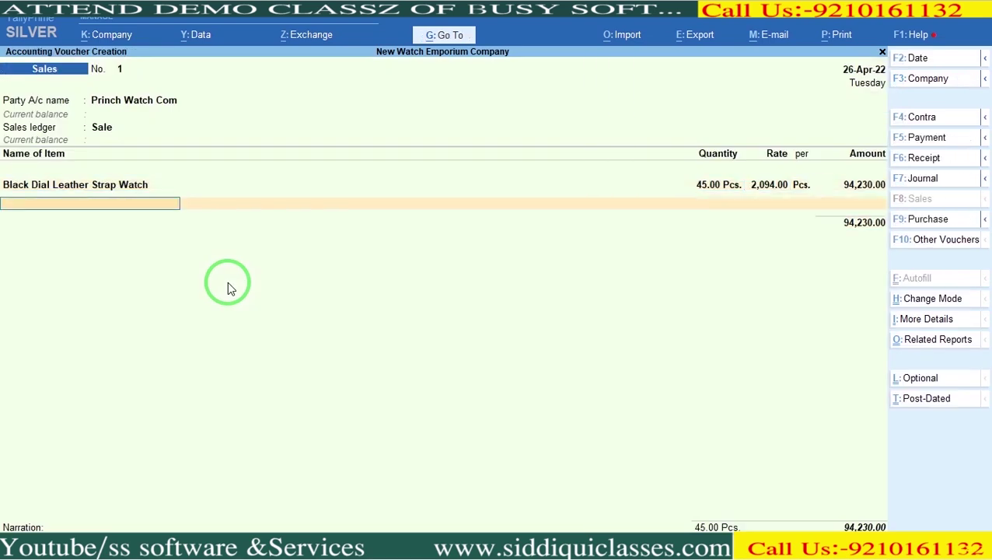
# Select Sport Fasttruck/Silicon/01 as the second item, open it for alteration and enable altering its standard rates
pyautogui.write('Sport Fasttruck/Silicon/01')
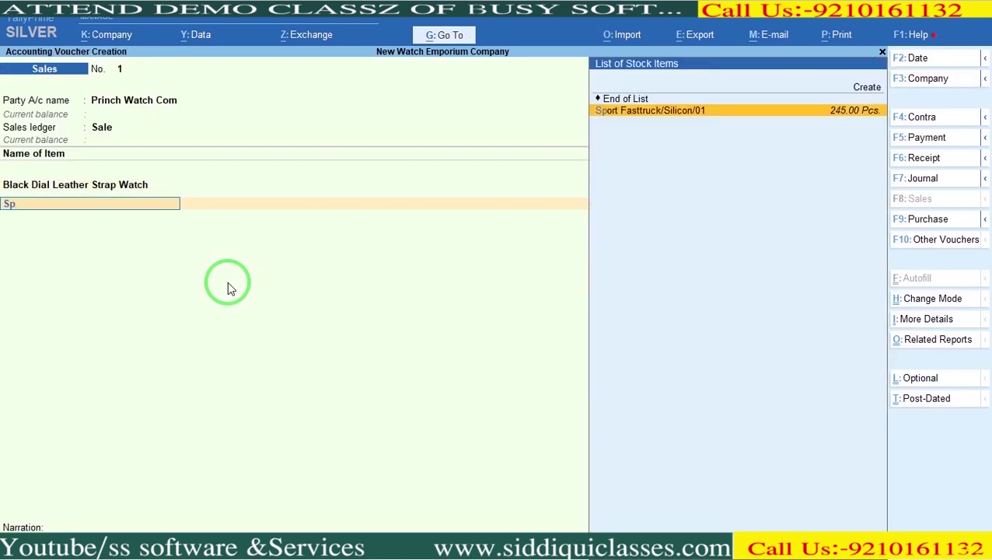
pyautogui.press('Return')
pyautogui.press('BackSpace')
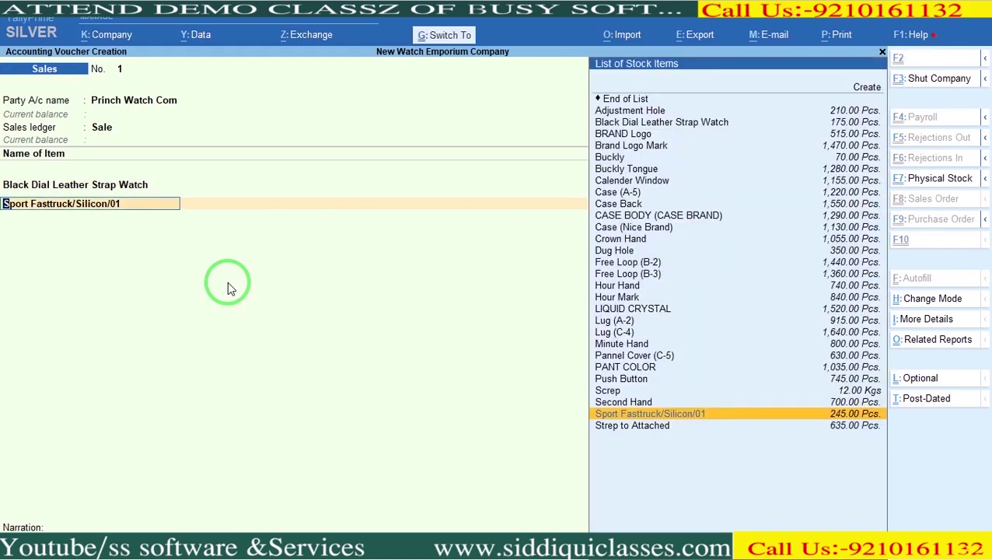
pyautogui.hotkey('ctrl', 'Return')
pyautogui.press('Return')
pyautogui.write('y')
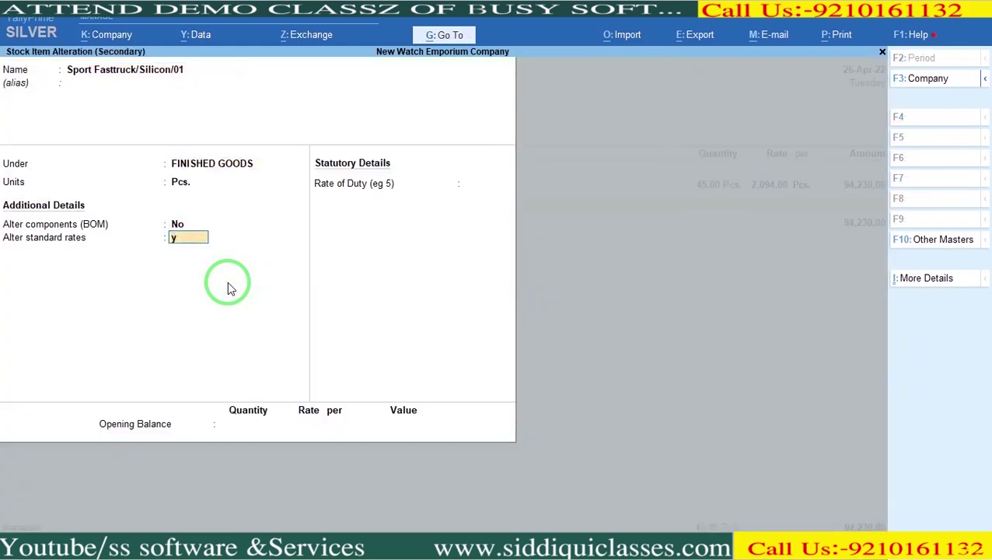
pyautogui.press('Return')
# Set Sport Fasttruck/Silicon/01's standard selling price to 2,532 per Pcs. from 1-Apr-22 and save the item
pyautogui.press('Return')
pyautogui.write('01-4')
pyautogui.press('Return')
pyautogui.write('253')
pyautogui.press('Return')
pyautogui.press('Return')
pyautogui.press('Return')
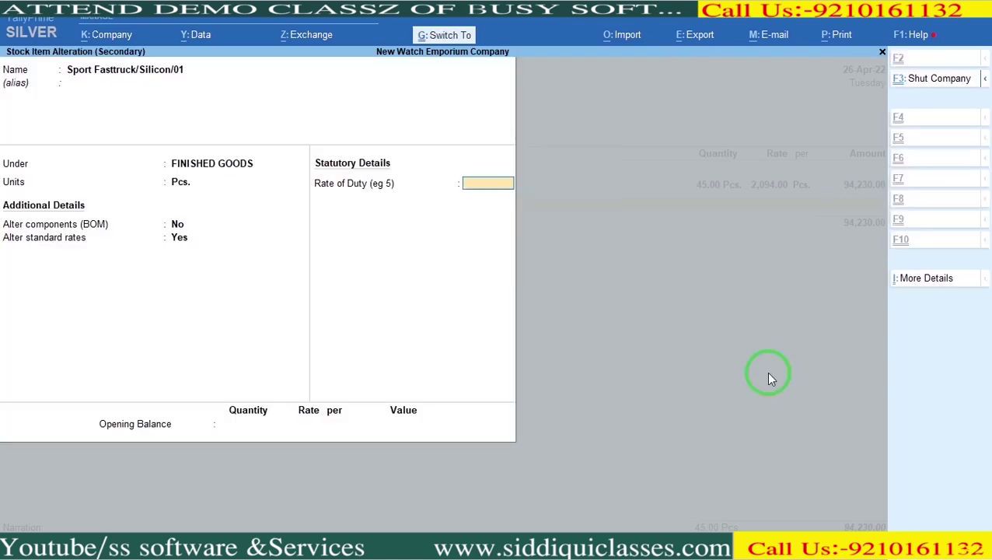
pyautogui.hotkey('ctrl', 'a')
# Check the Excel sale price and the PDF quantity, and complete the Sport Fasttruck/Silicon/01 line with 65 Pcs. at 2,532
pyautogui.hotkey('alt', 'Tab')
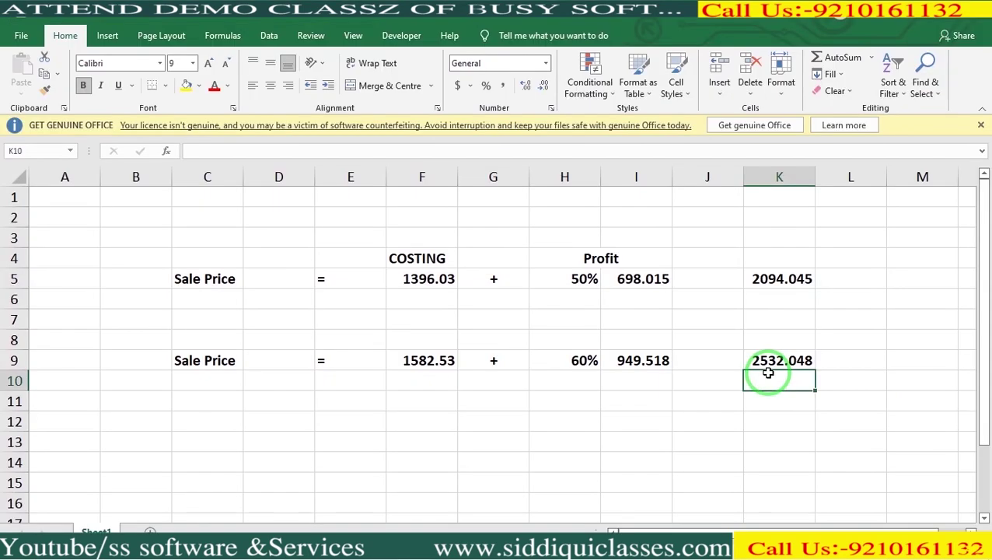
pyautogui.hotkey('alt', 'Tab')
pyautogui.hotkey('alt', 'Tab')
pyautogui.hotkey('alt', 'Tab')
pyautogui.hotkey('alt', 'Tab')
pyautogui.write('65')
pyautogui.press('Return')
pyautogui.press('Return')
pyautogui.press('Return')
pyautogui.press('Return')
pyautogui.press('Return')
# Add the Discount ledger at -14.5% below the items, following the PDF invoice
pyautogui.hotkey('alt', 'Tab')
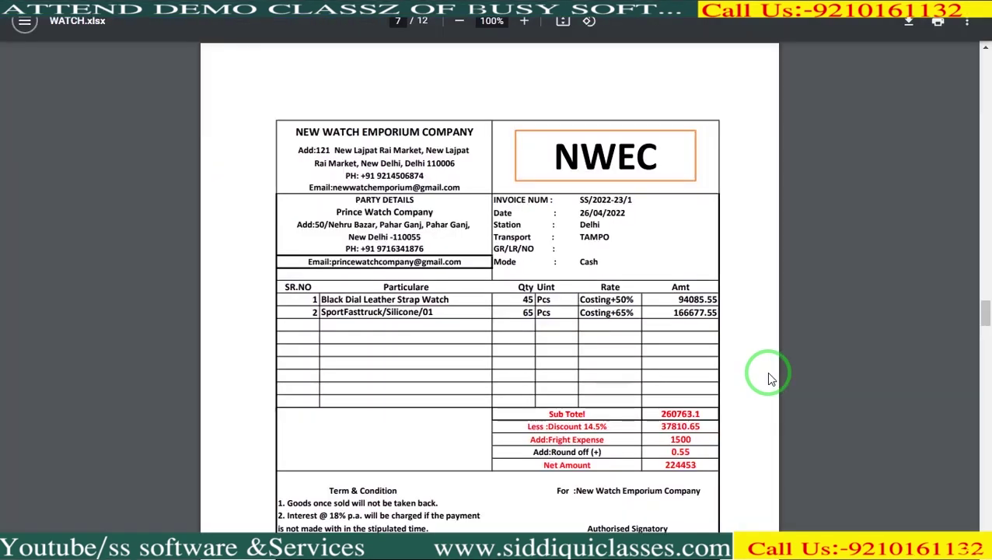
pyautogui.hotkey('alt', 'Tab')
pyautogui.write('Di')
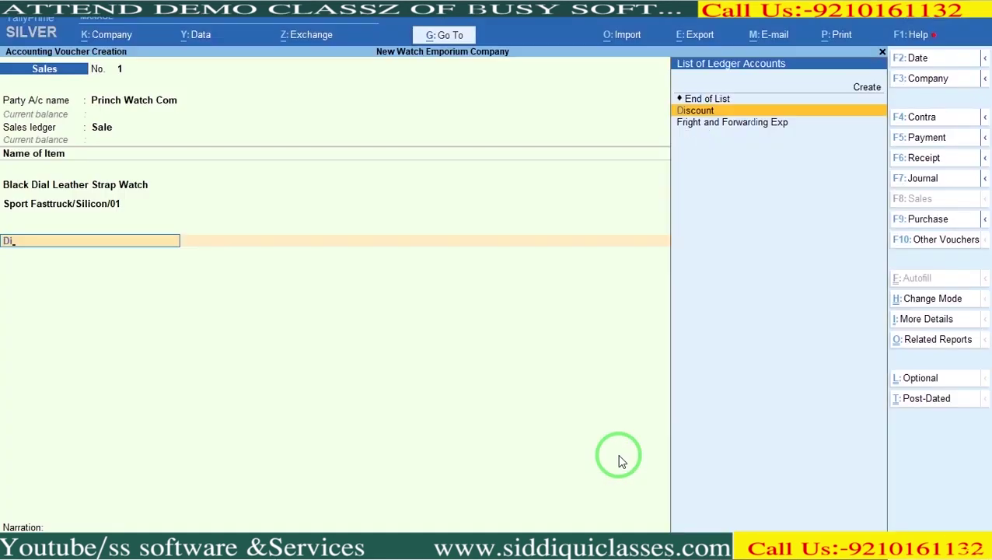
pyautogui.press('Return')
pyautogui.write('14.5')
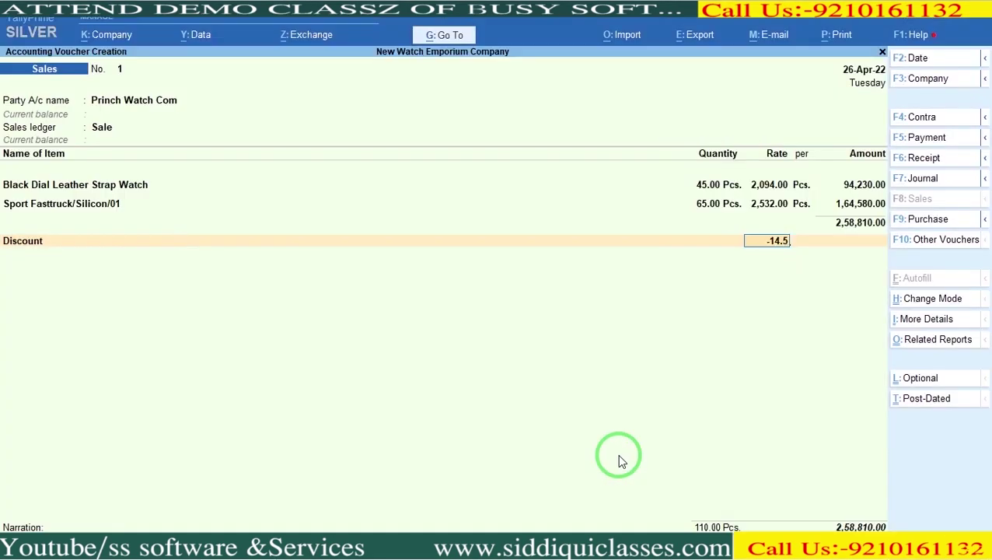
pyautogui.press('Return')
pyautogui.press('Return')
# Add the Fright and Forwarding Exp ledger with an amount of 1,500 from the PDF invoice
pyautogui.hotkey('alt', 'Tab')
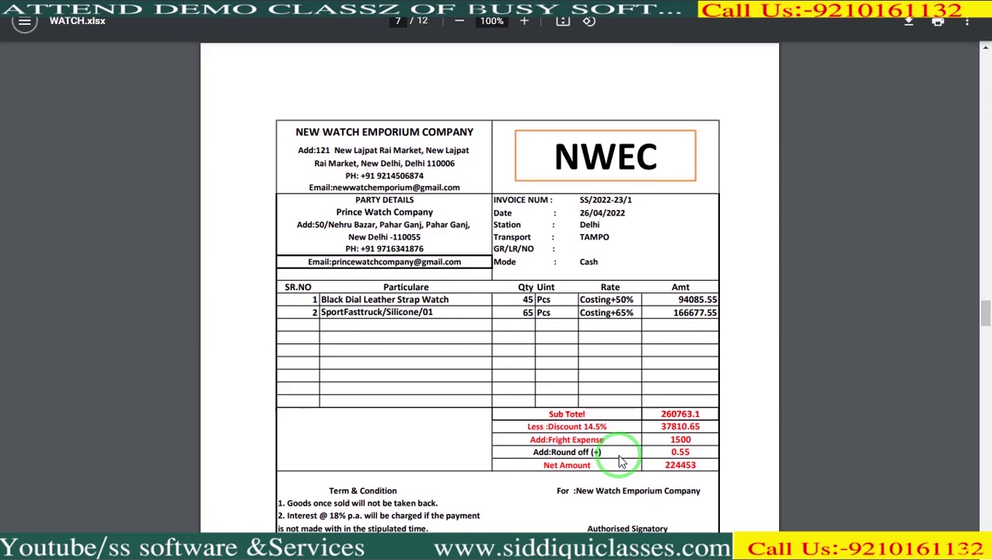
pyautogui.hotkey('alt', 'Tab')
pyautogui.write('f')
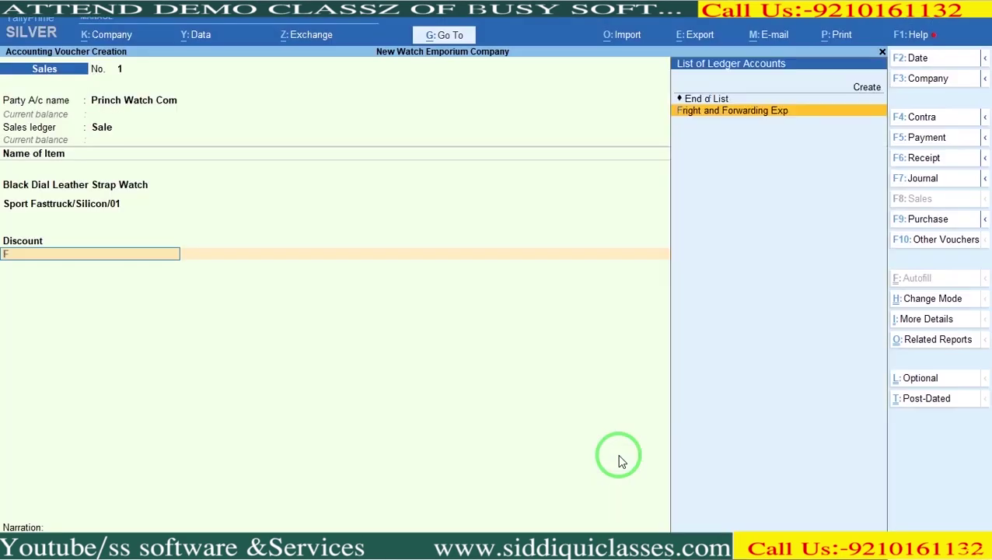
pyautogui.press('Return')
pyautogui.press('Return')
pyautogui.write('1500')
pyautogui.press('Return')
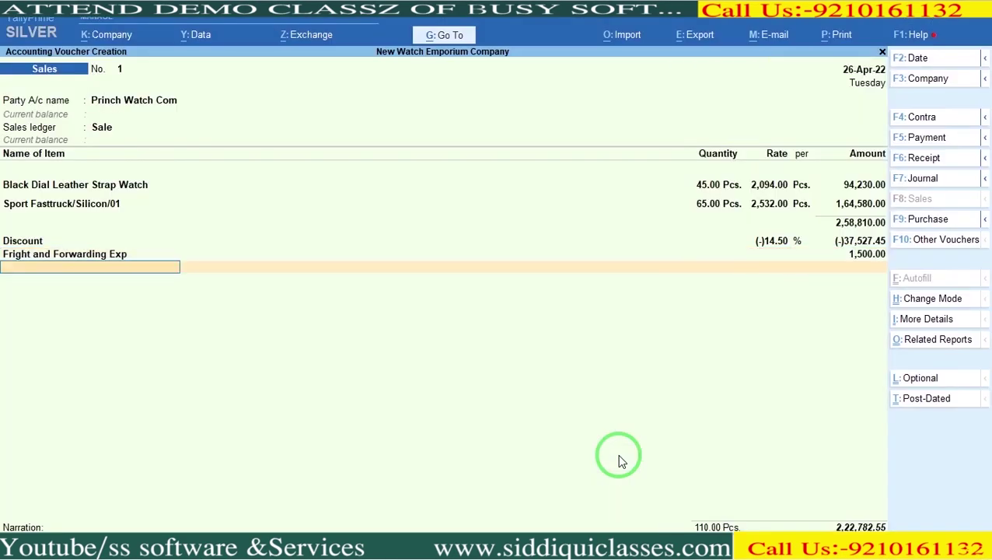
# Check the sales voucher against the PDF invoice and save it
pyautogui.hotkey('alt', 'Tab')
pyautogui.hotkey('alt', 'Tab')
pyautogui.hotkey('ctrl', 'a')
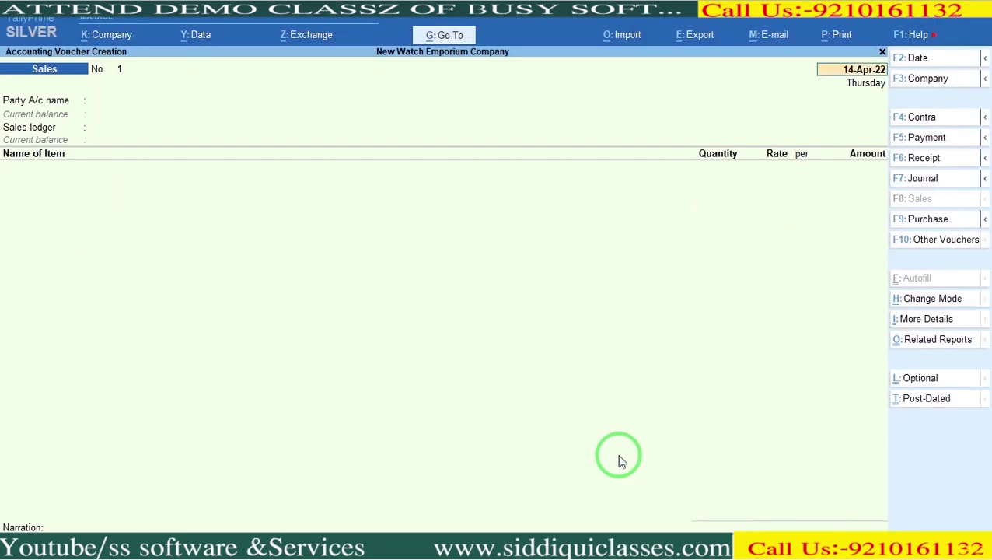